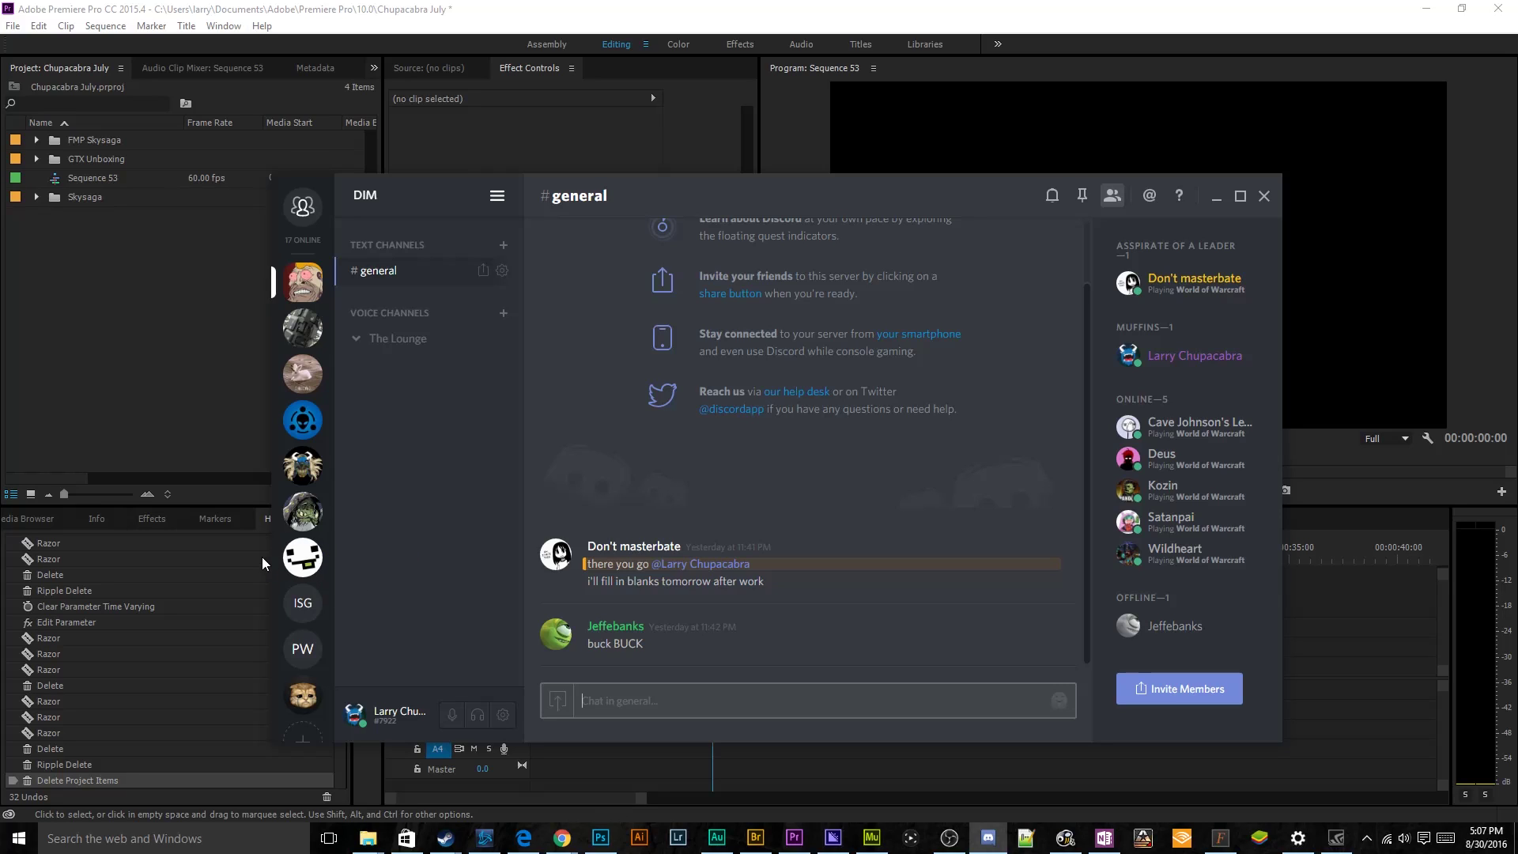
- Examine the role-grouped member list of the Harambe Memorial server and return to the DIM server
left_click(319, 525)
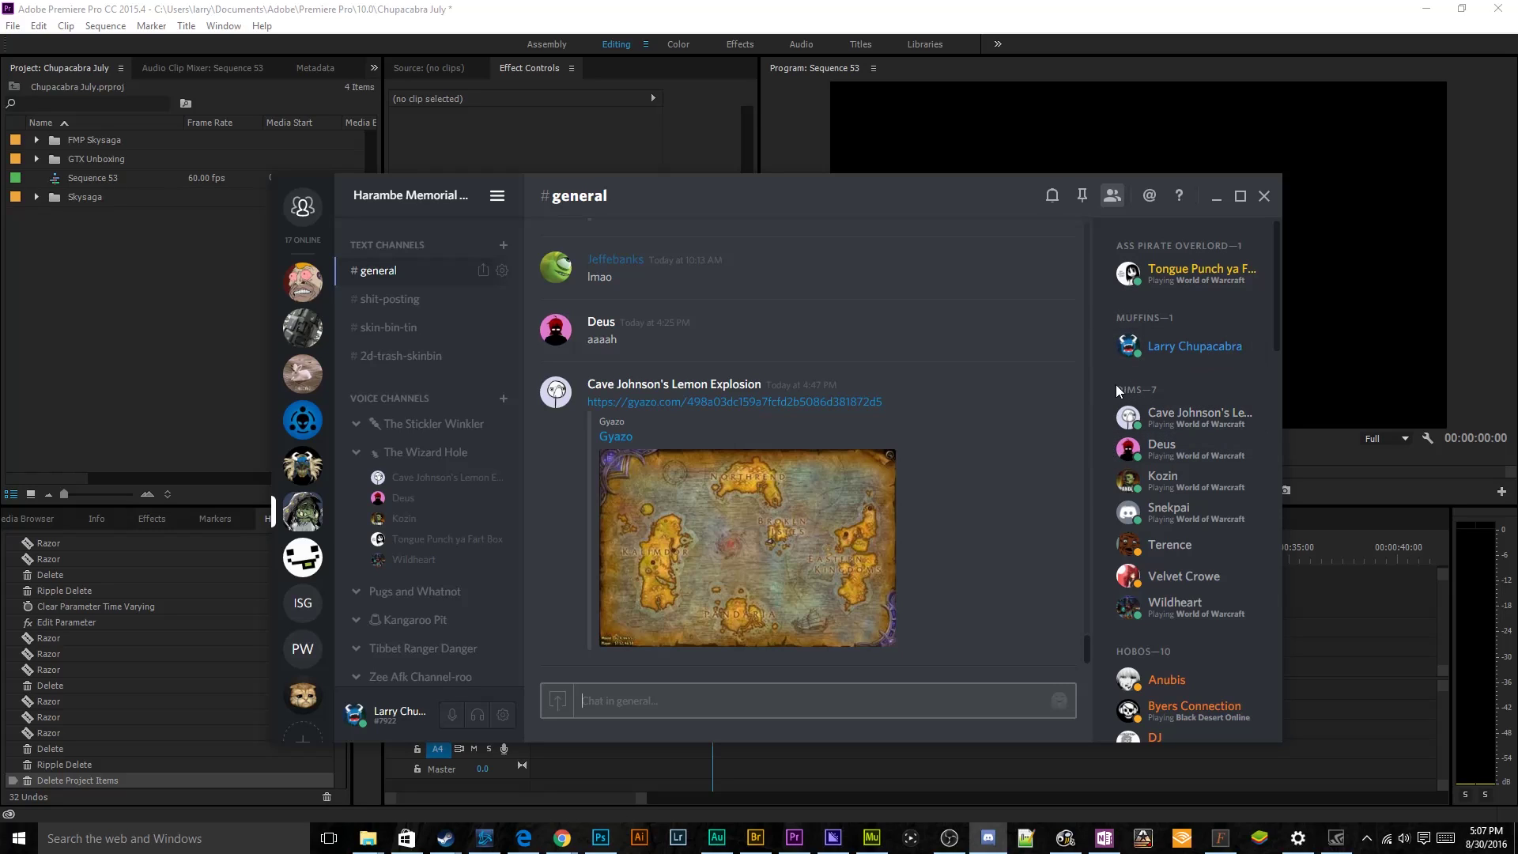
scroll(1184, 561, "down", 3)
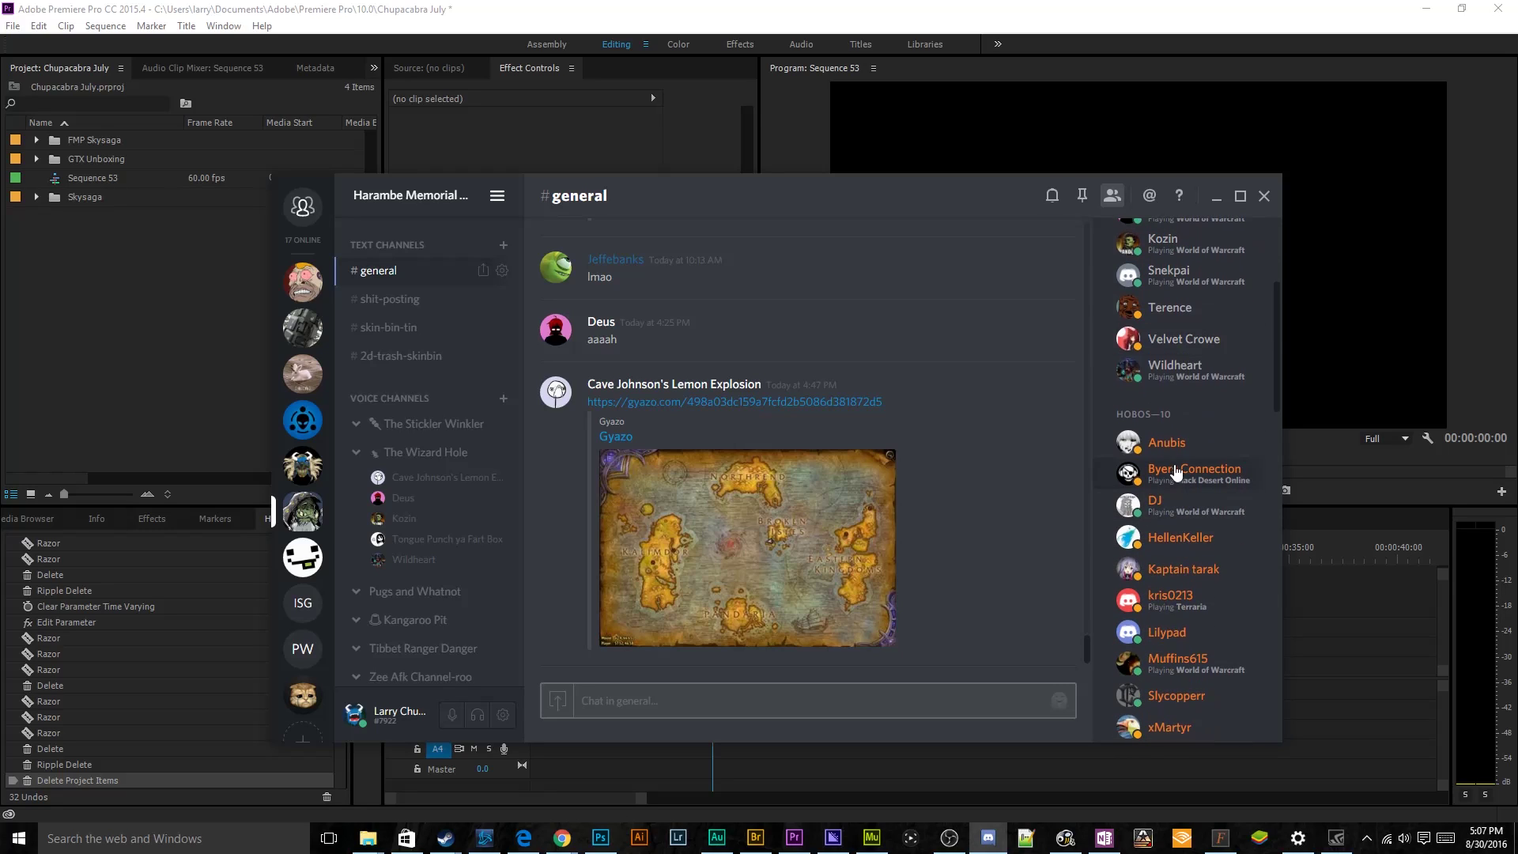
scroll(1177, 470, "down", 2)
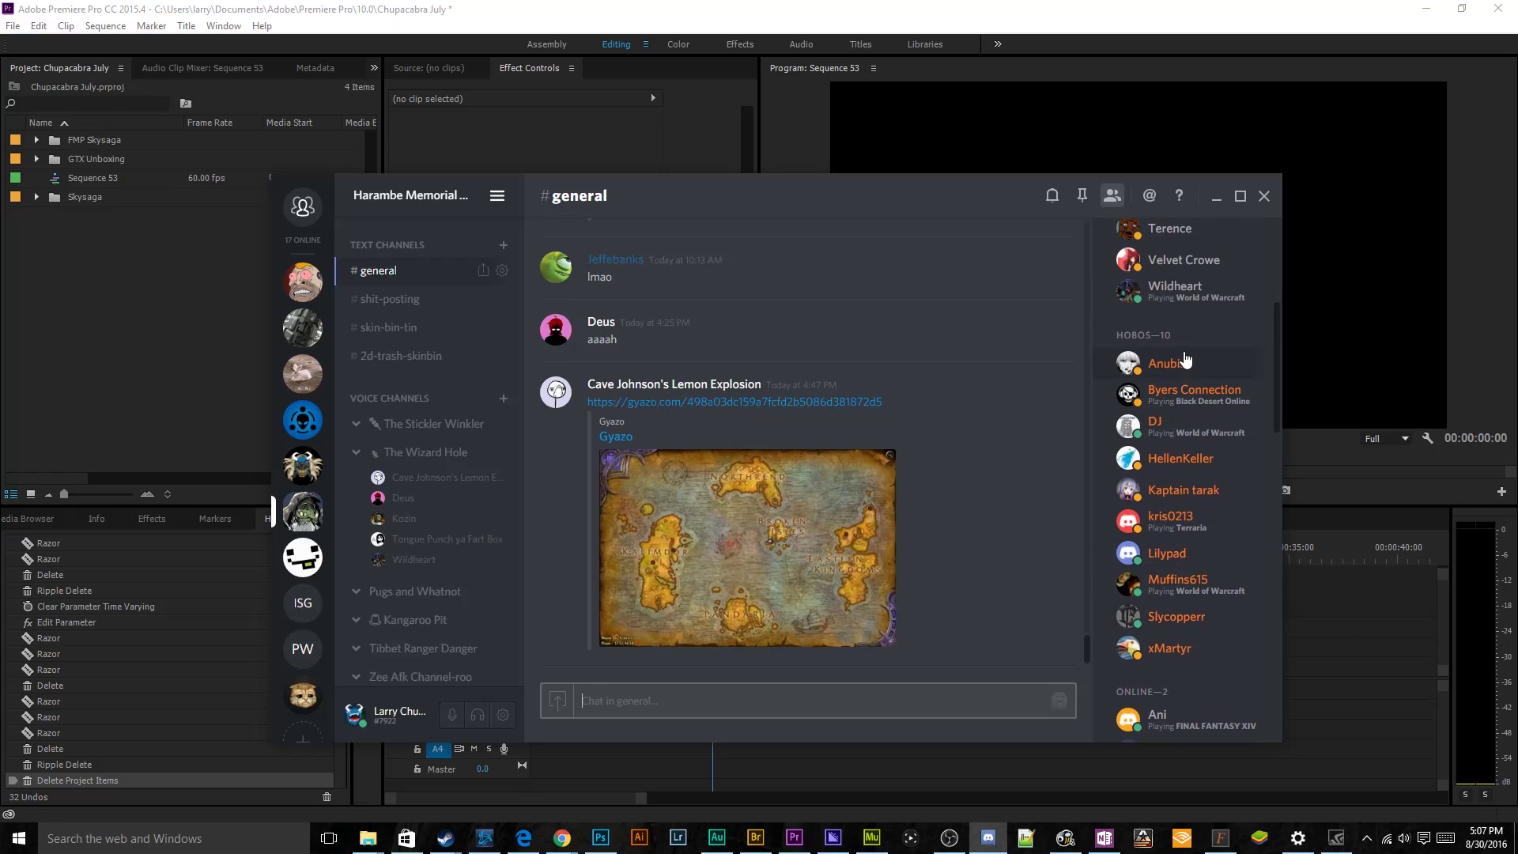
scroll(1167, 555, "down", 3)
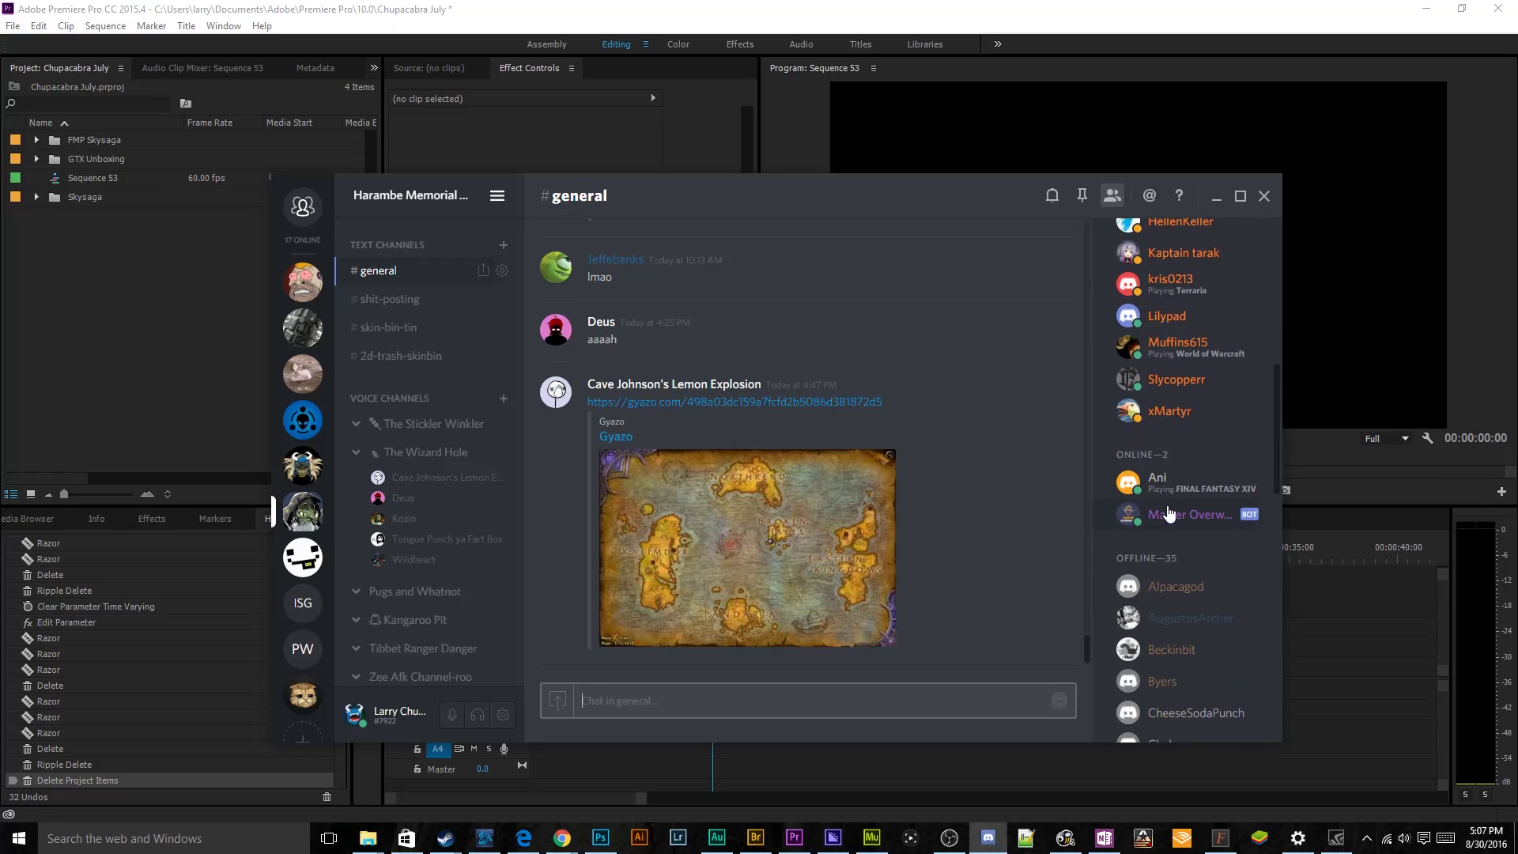
scroll(1167, 510, "down", 5)
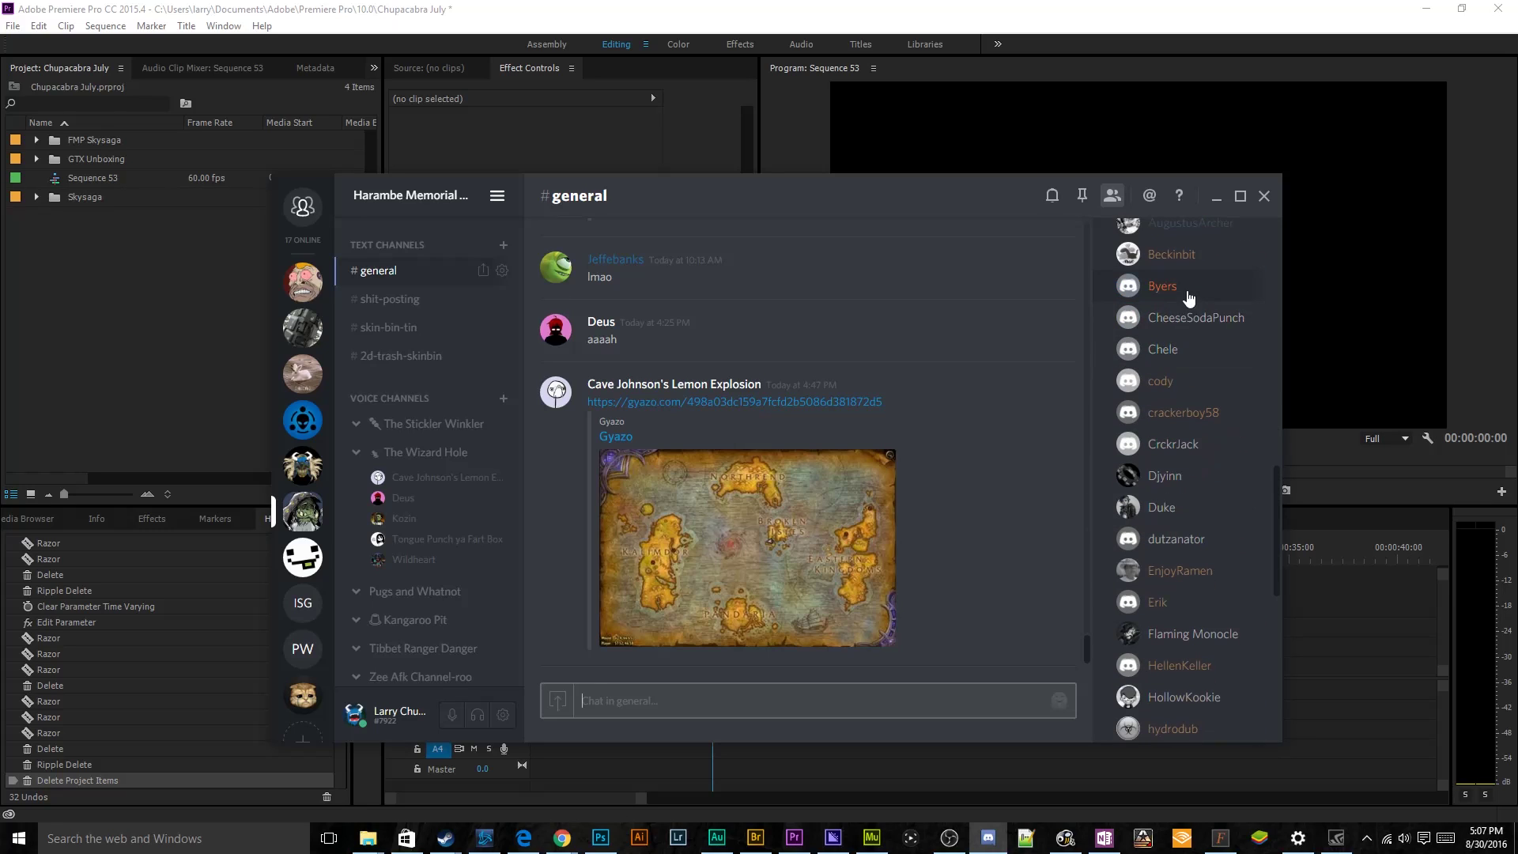
scroll(1171, 503, "up", 15)
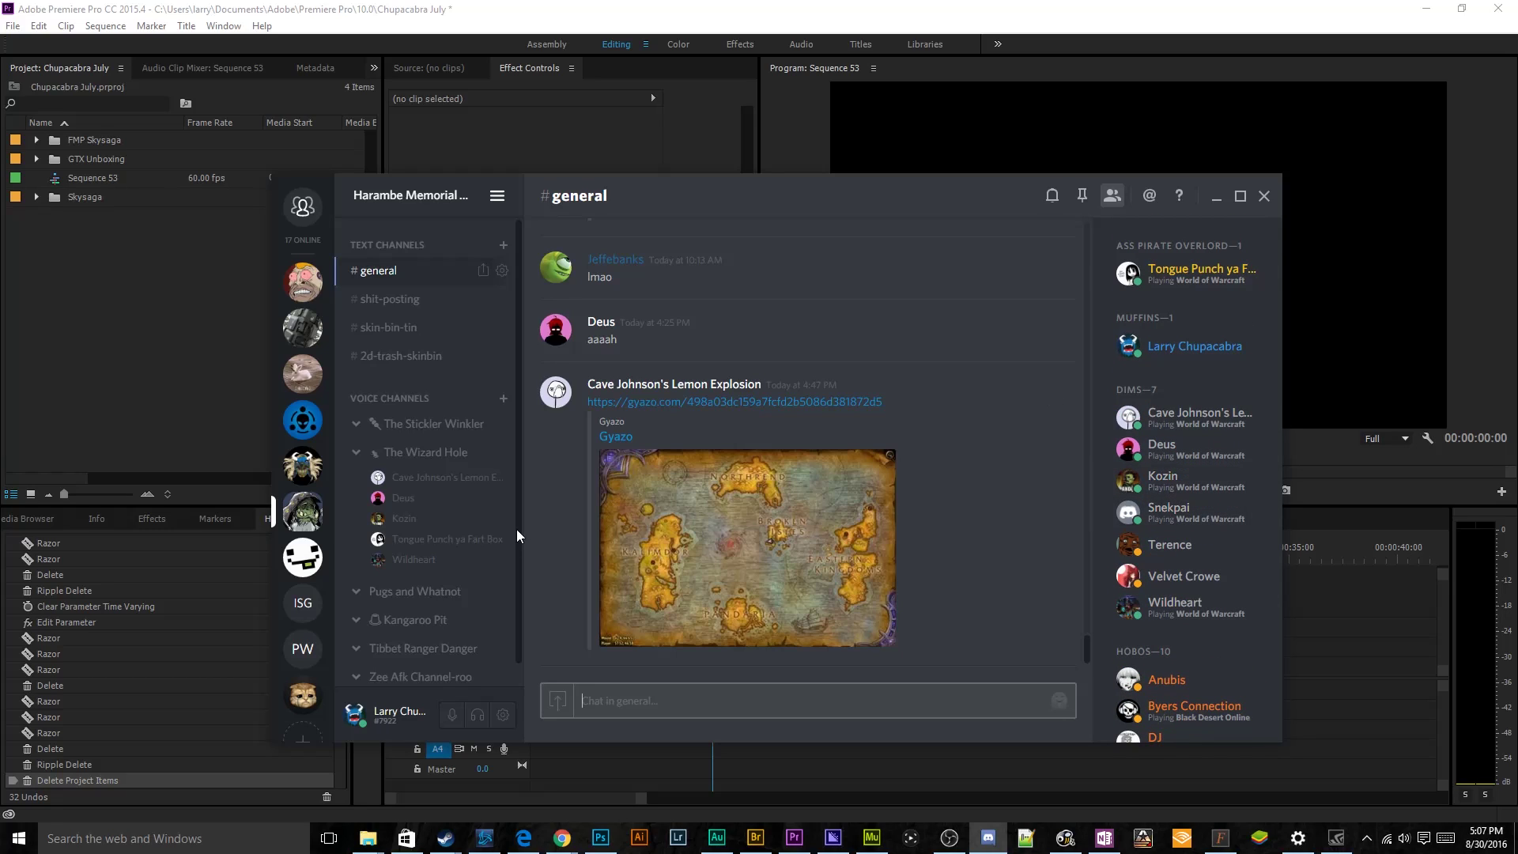
left_click(302, 282)
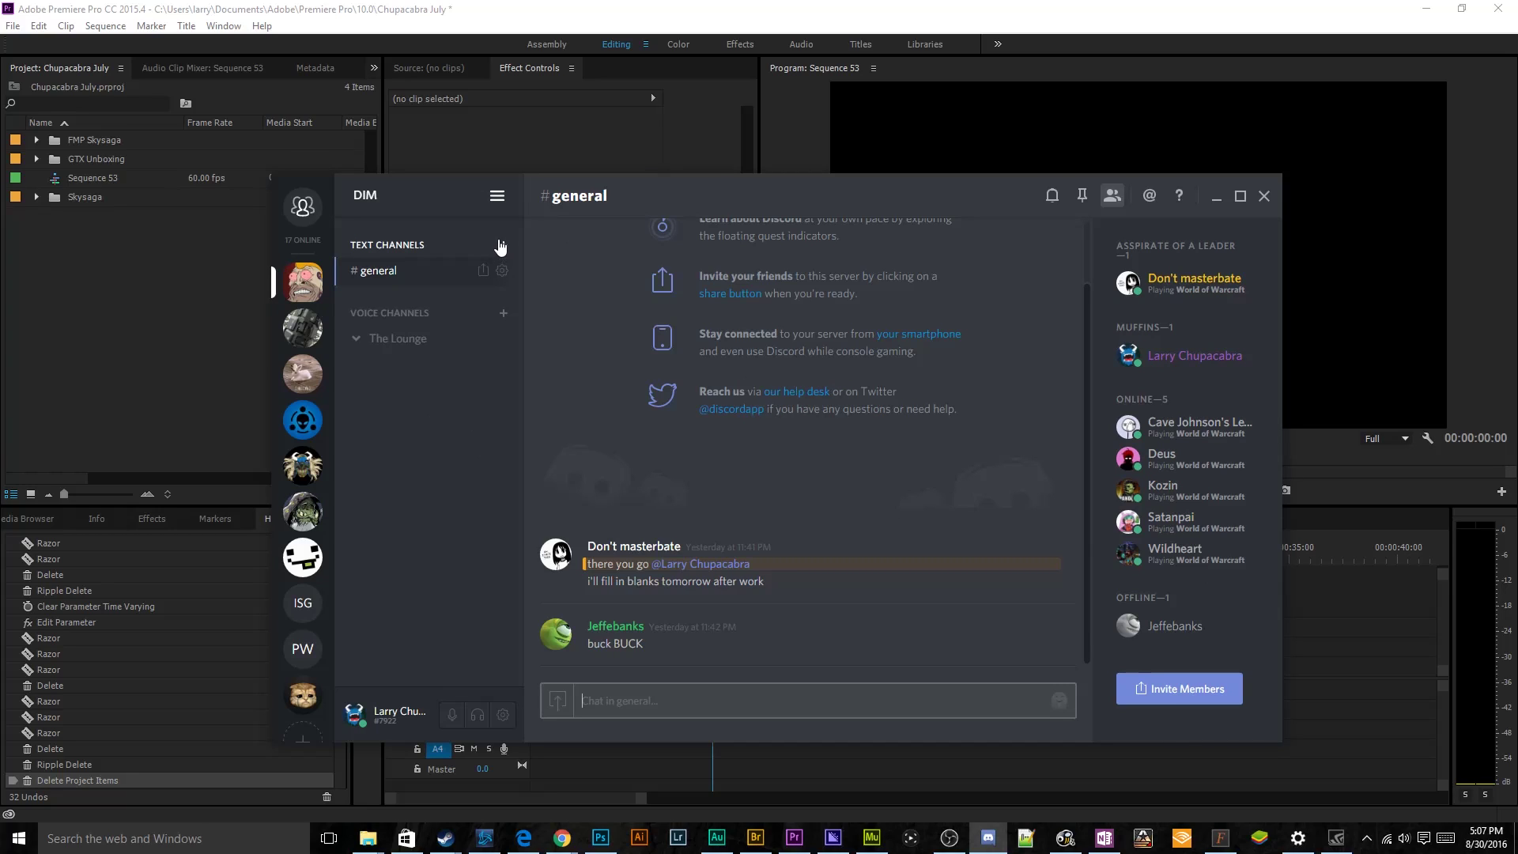
- Review the Account, Connections and Friends sections of the user settings and close them
left_click(504, 716)
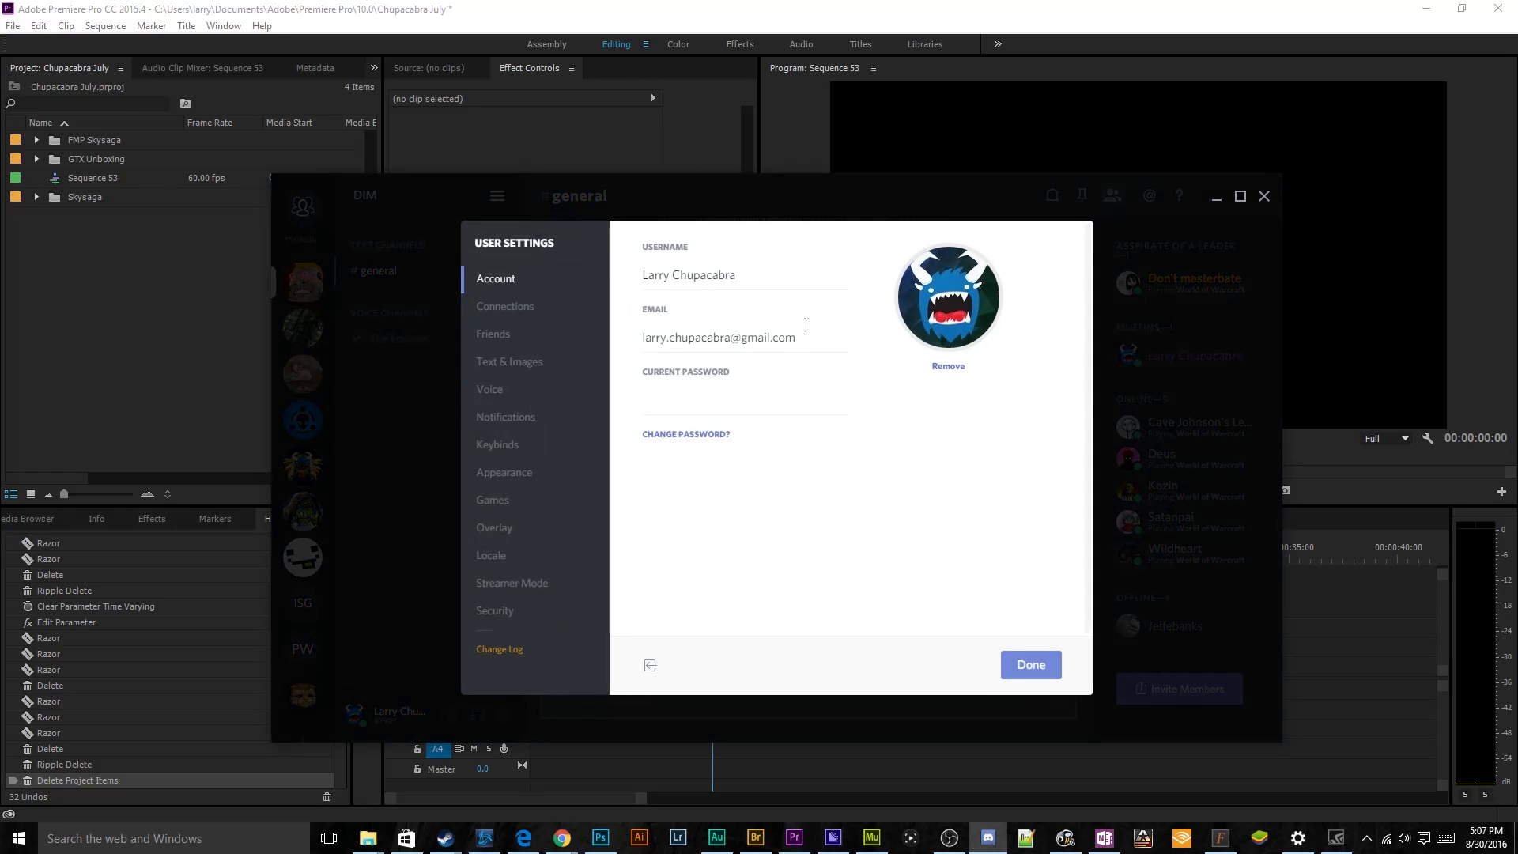
left_click_drag(733, 275, 662, 275)
left_click(770, 322)
left_click(774, 396)
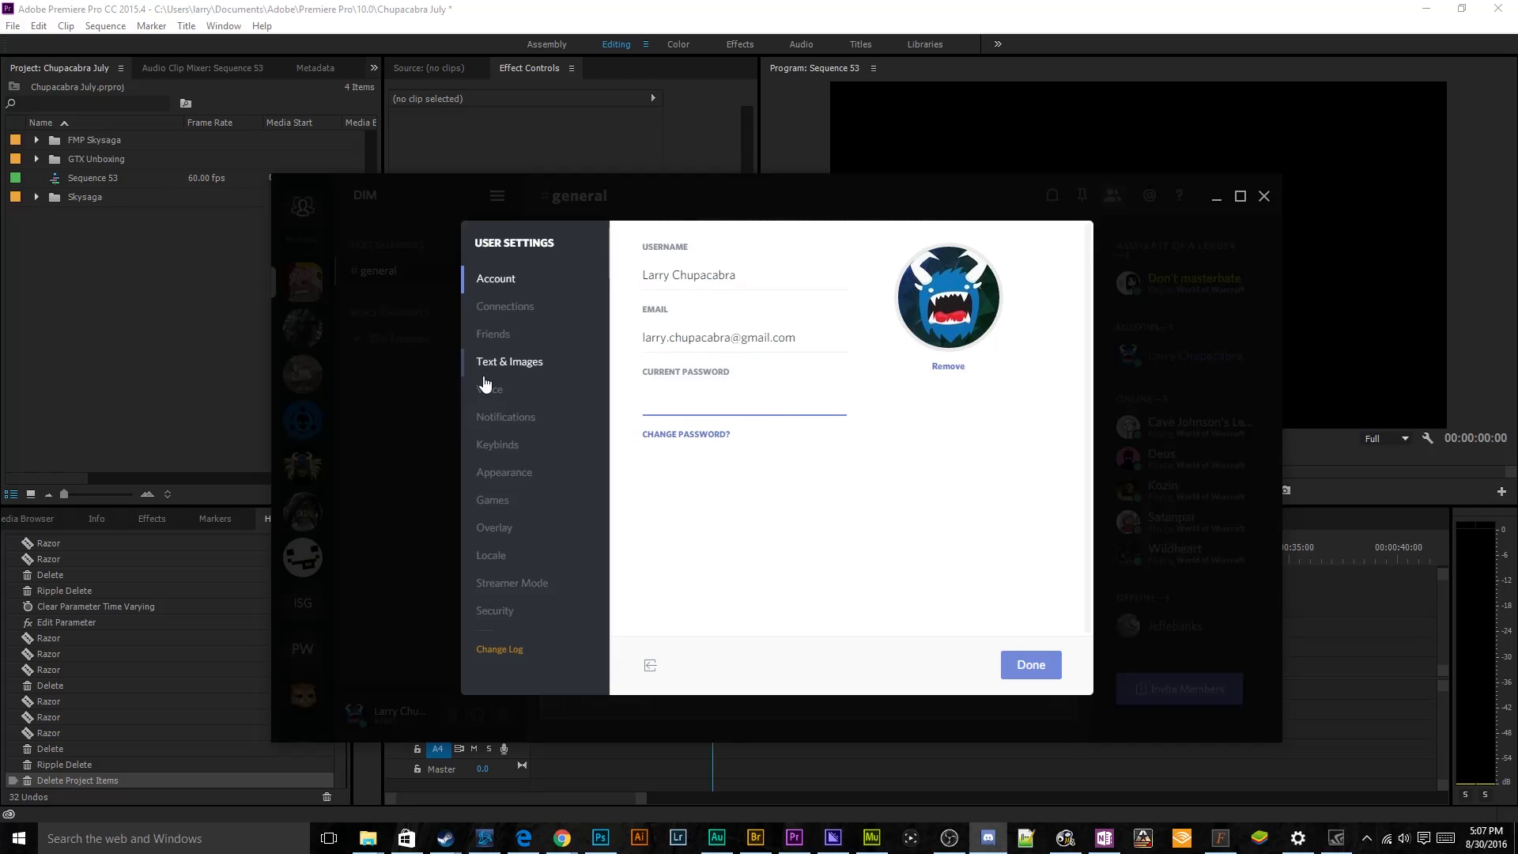
left_click(542, 307)
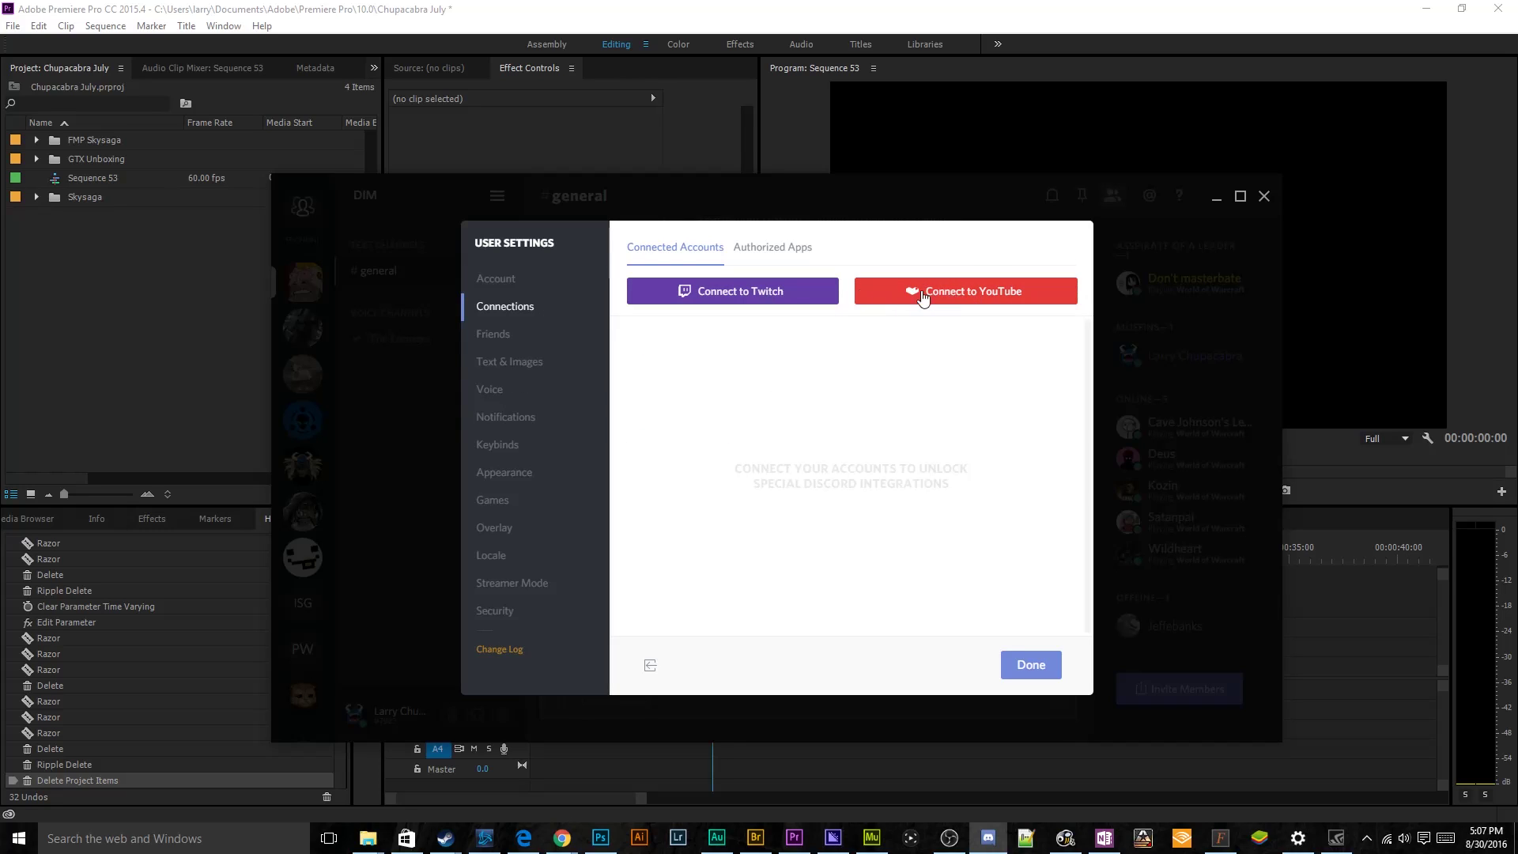
left_click(492, 332)
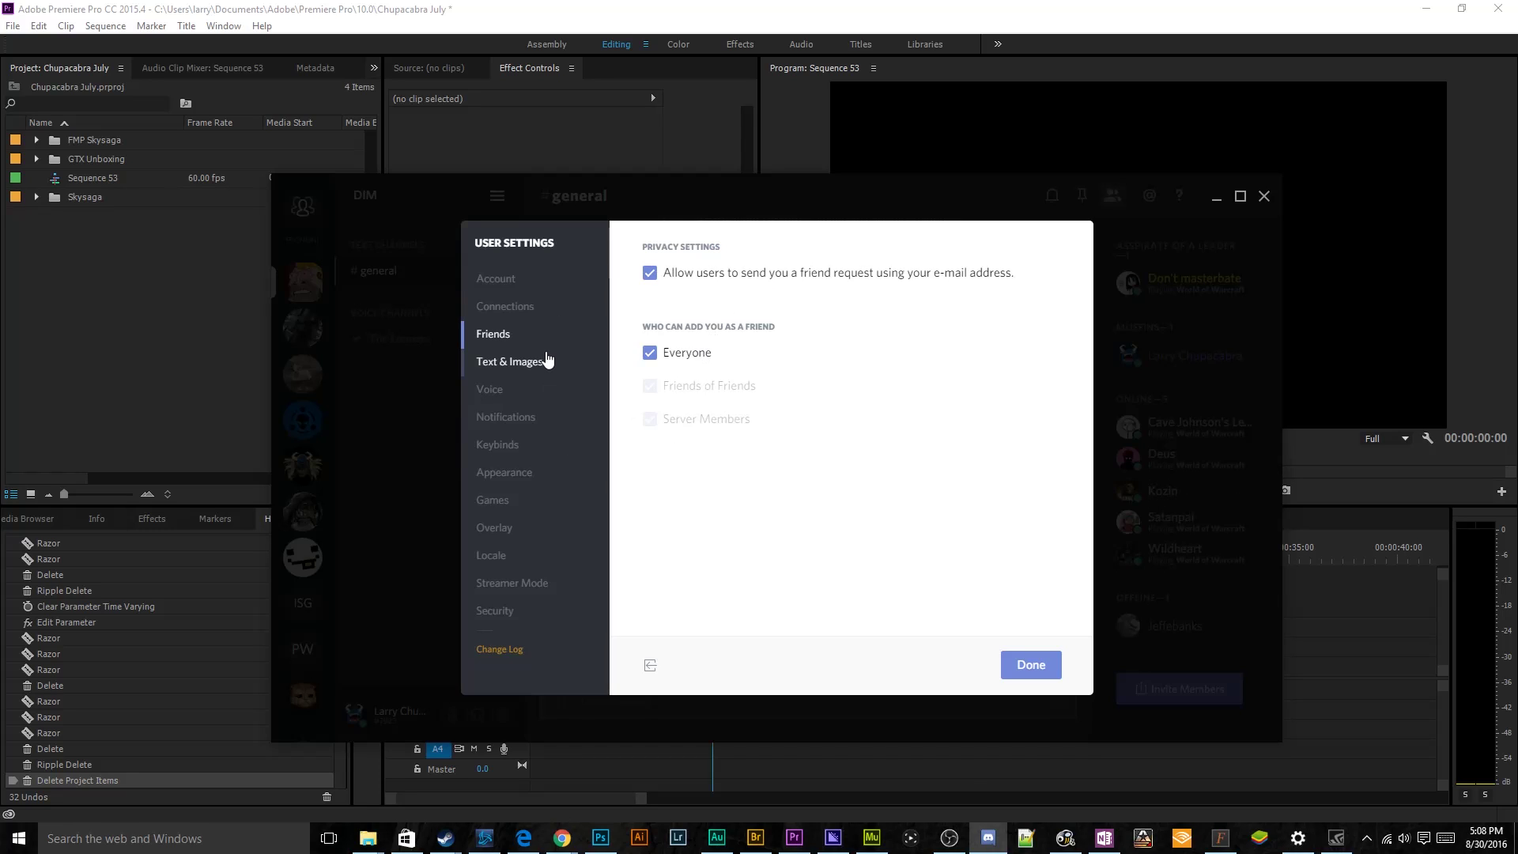
left_click(1028, 664)
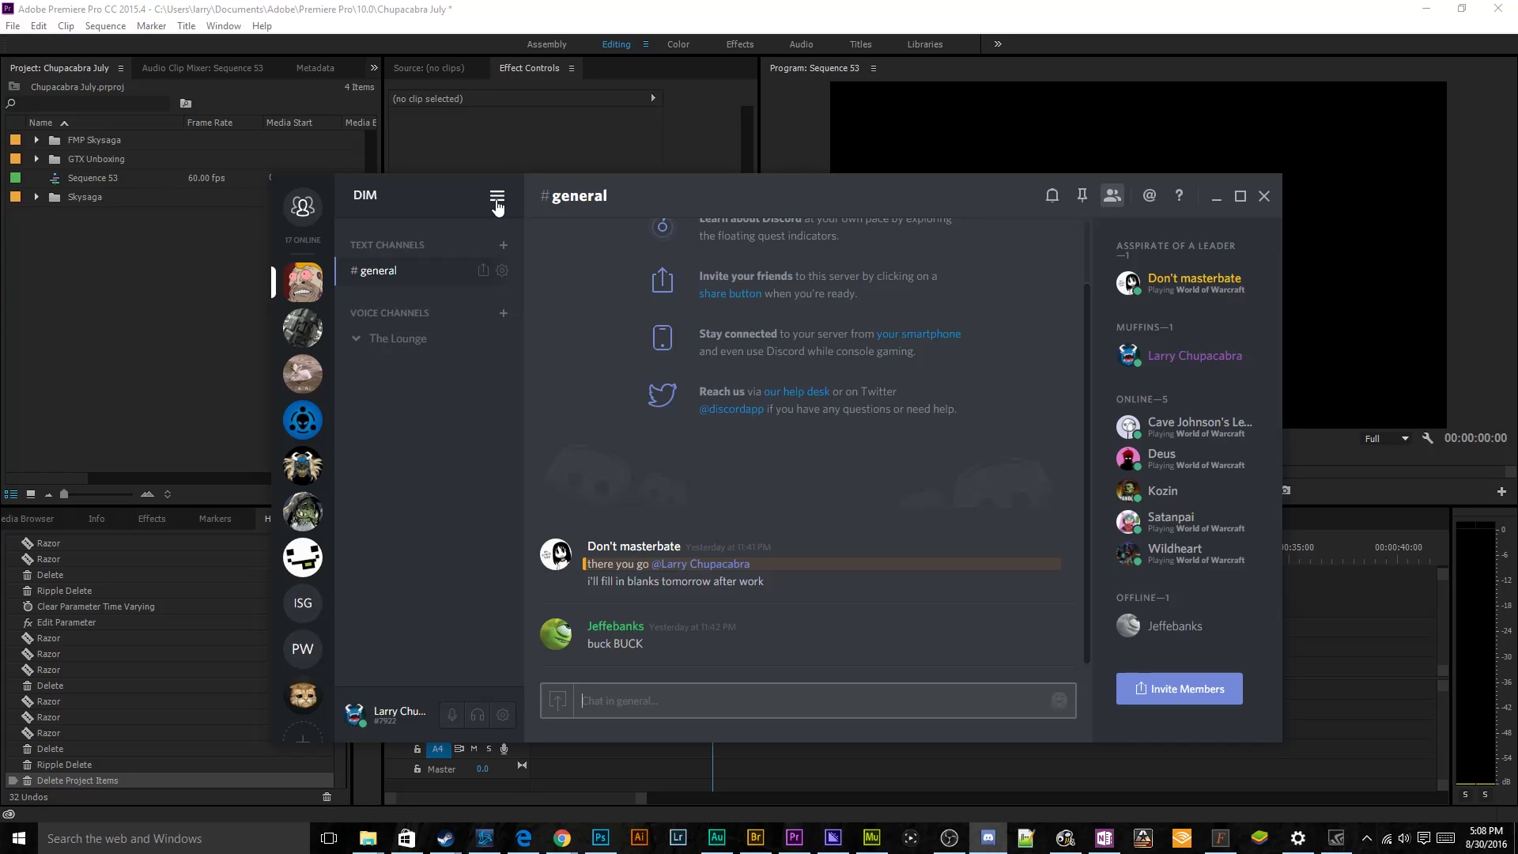
- Try muting the DIM server in its notification settings and switch the mute back off
left_click(496, 197)
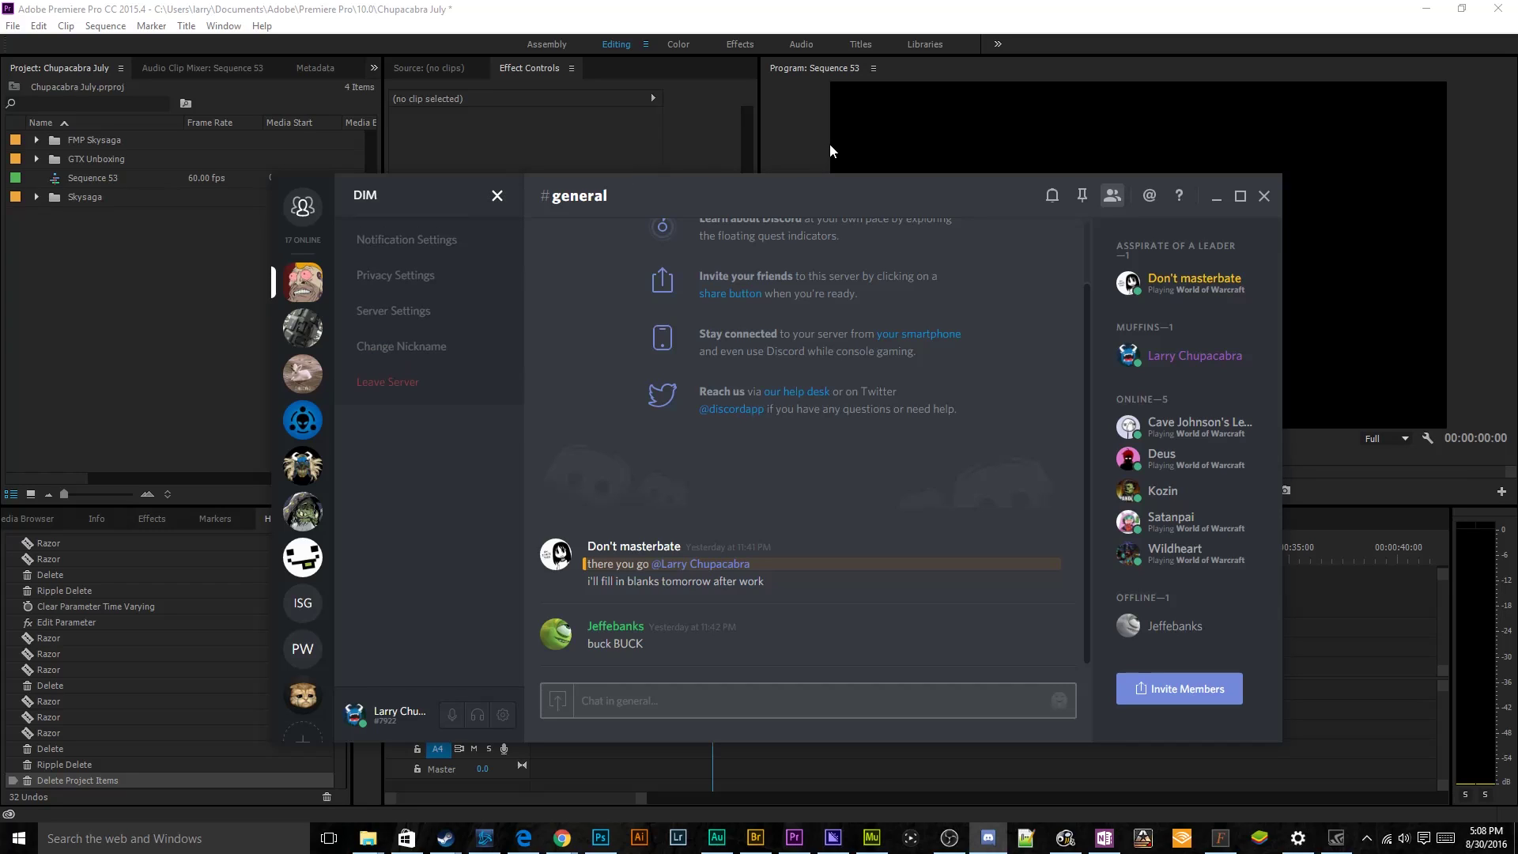
left_click(501, 240)
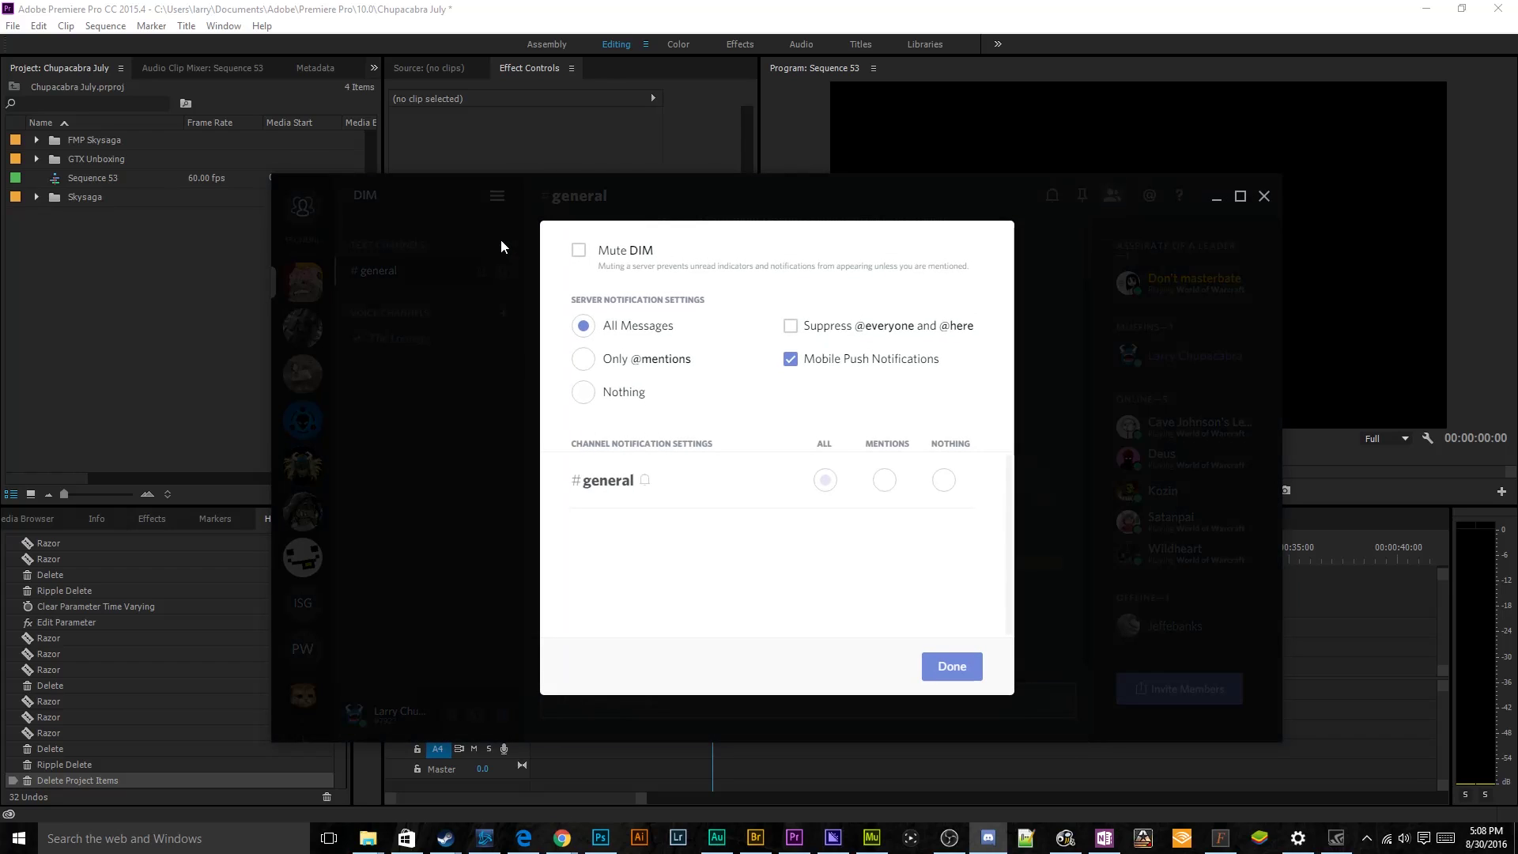
left_click(578, 251)
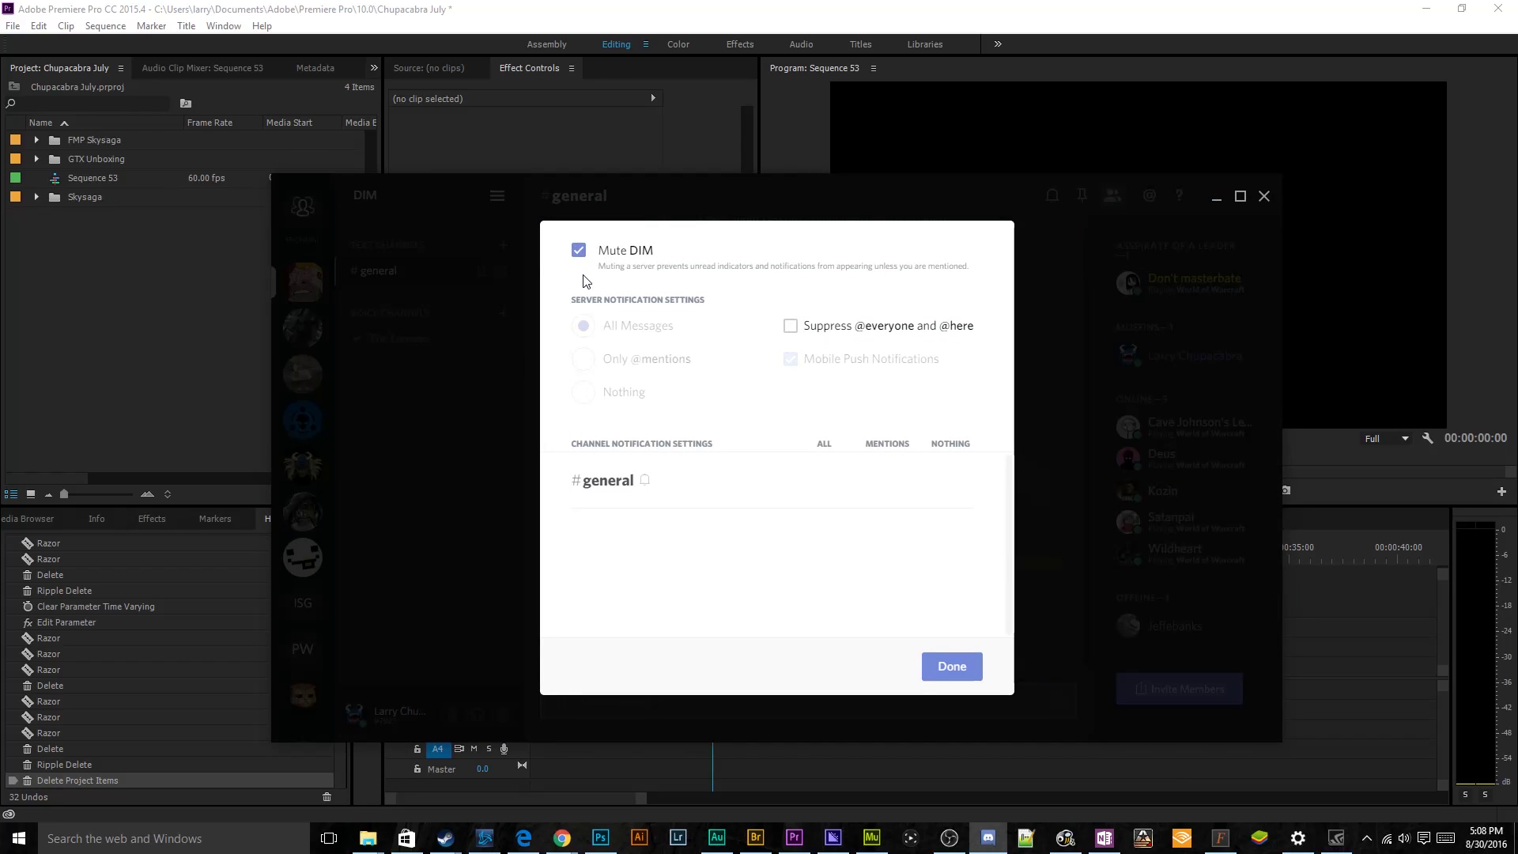
left_click(578, 251)
left_click(942, 671)
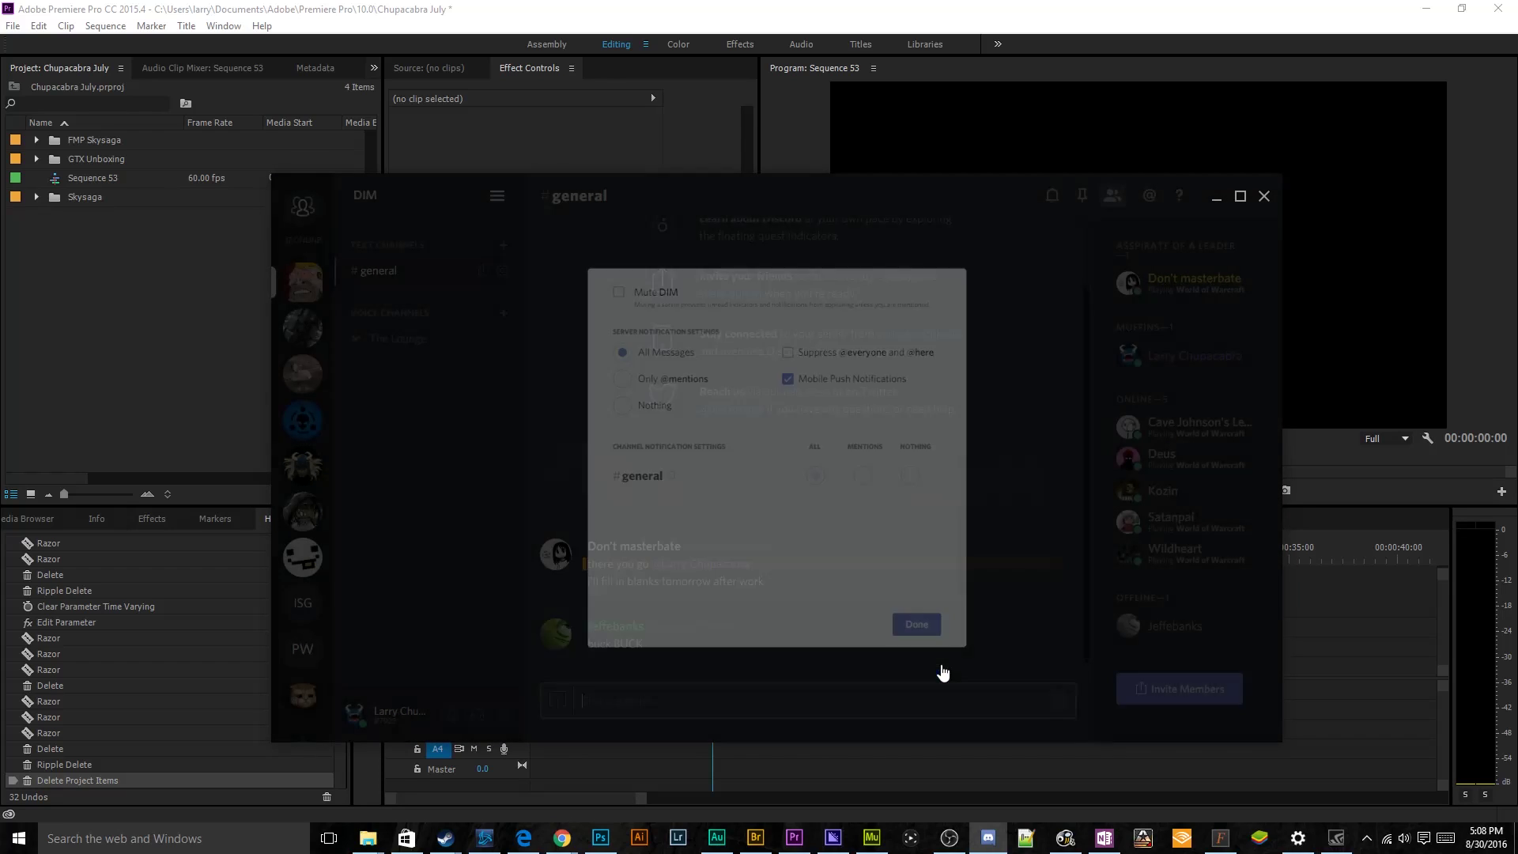
- Change the server name to DIM in the overview of the server settings
left_click(492, 198)
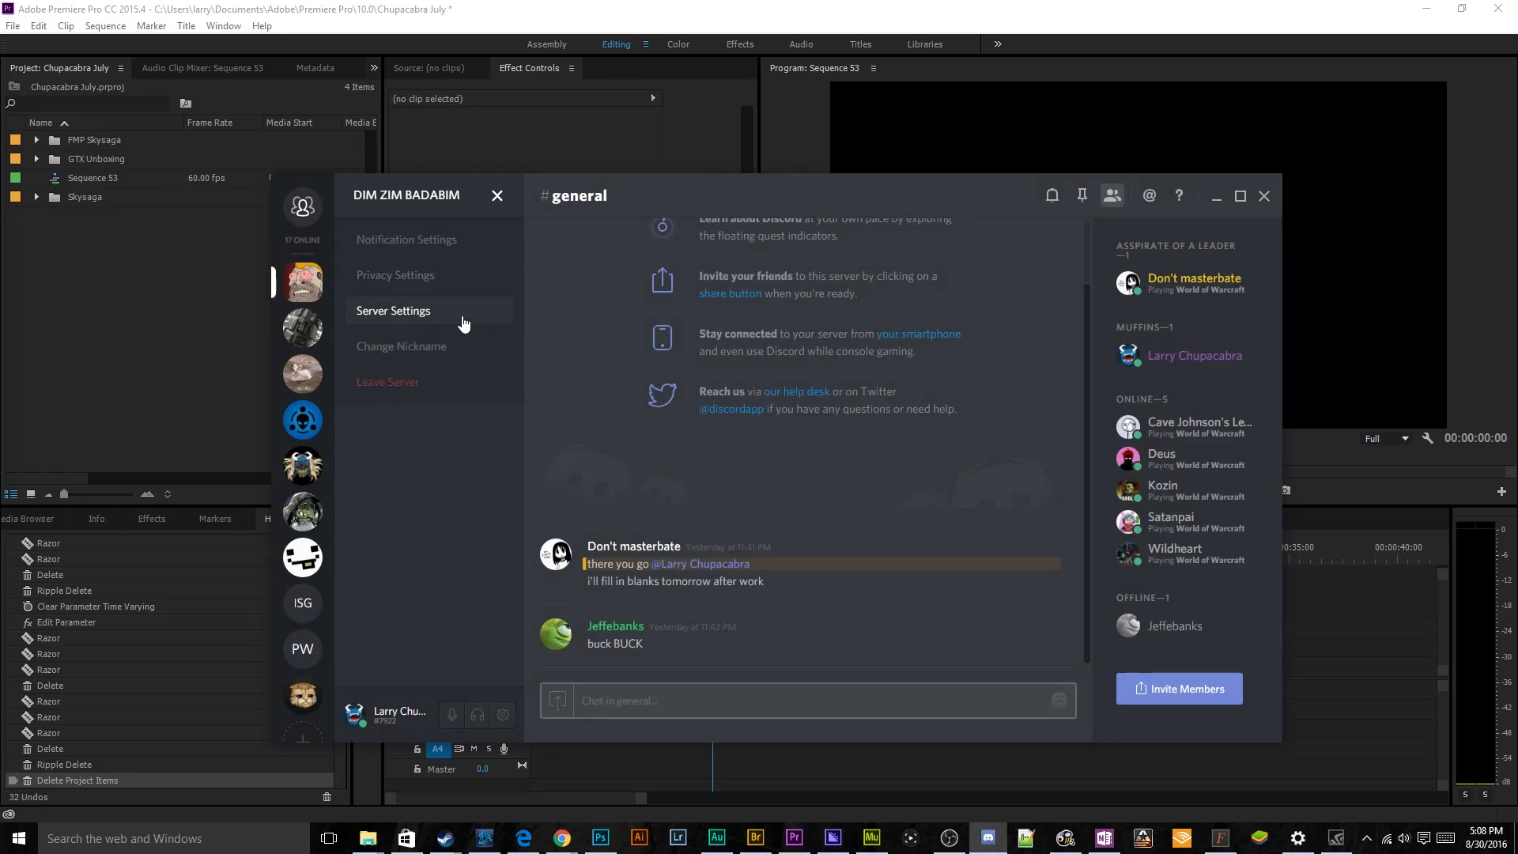
left_click(391, 315)
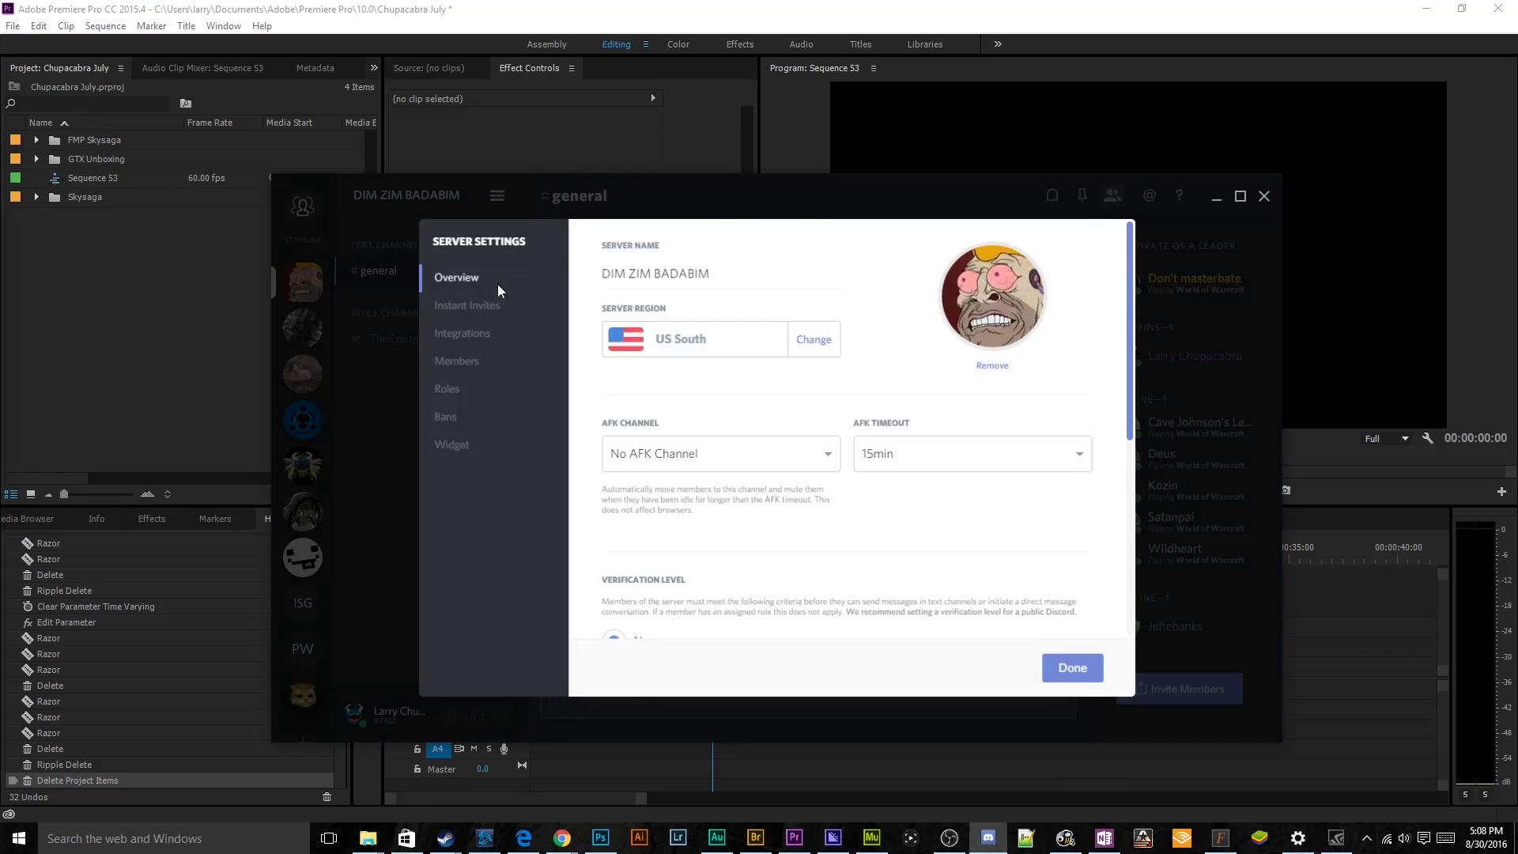
left_click_drag(702, 279, 627, 283)
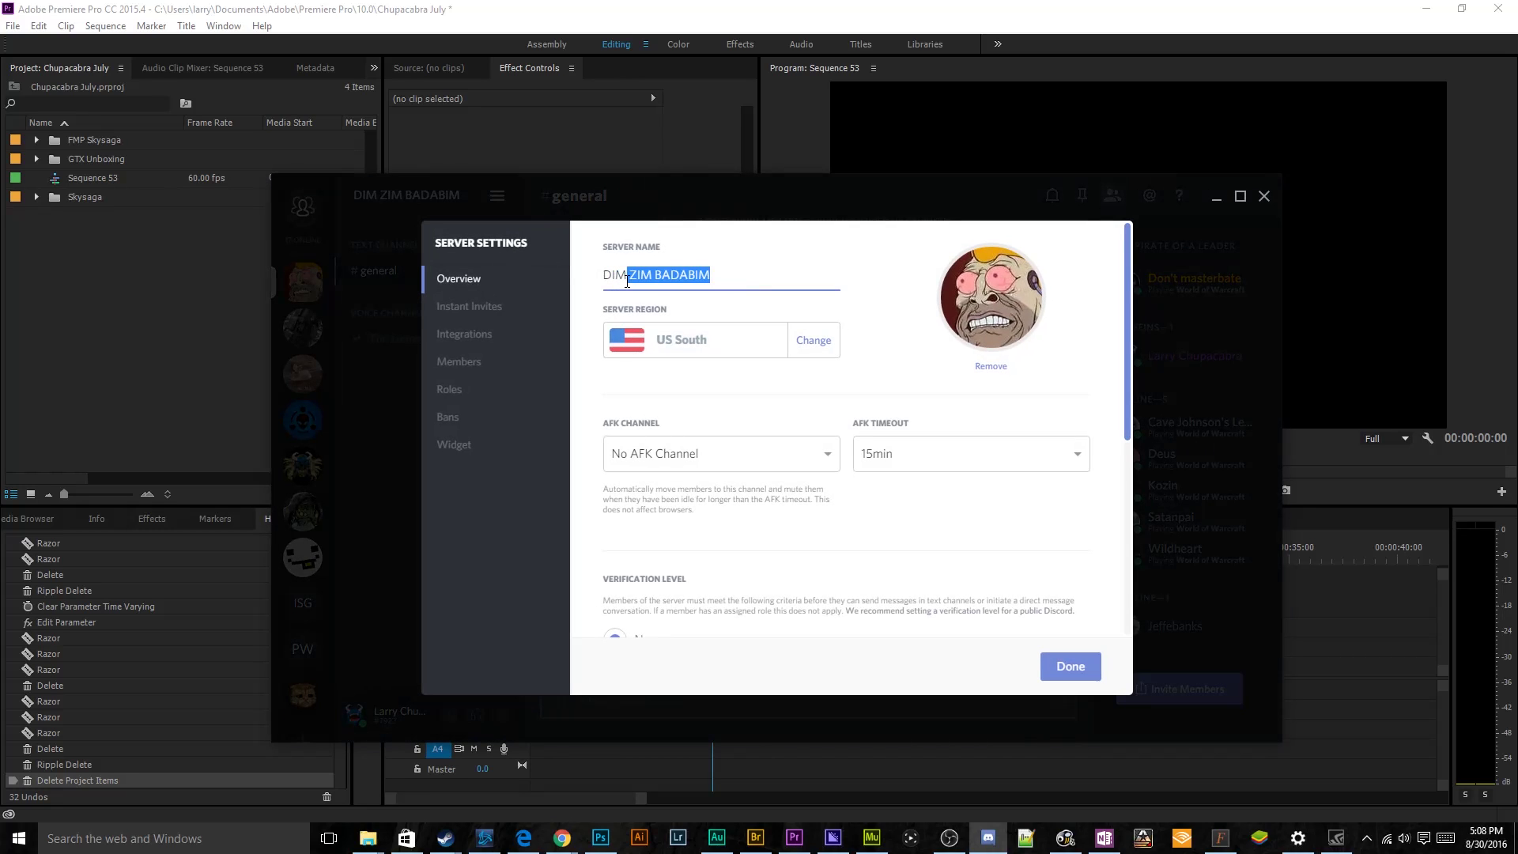
key("BackSpace")
type("ZIM")
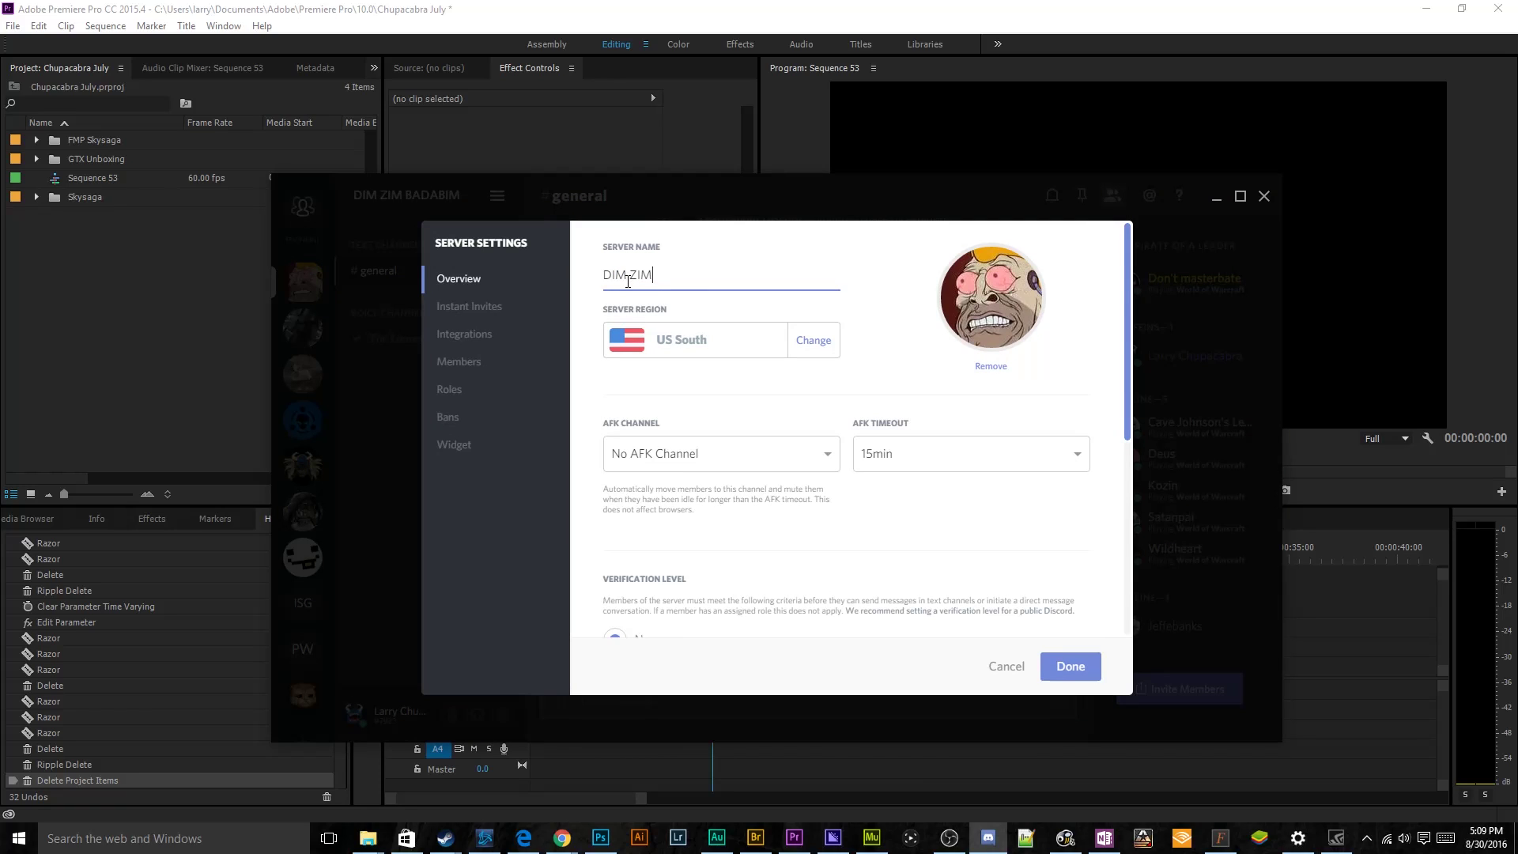
type(" BADABI")
key("BackSpace")
key("BackSpace")
key("BackSpace")
key("BackSpace")
key("BackSpace")
key("BackSpace")
key("BackSpace")
key("BackSpace")
key("BackSpace")
key("BackSpace")
key("BackSpace")
left_click(500, 392)
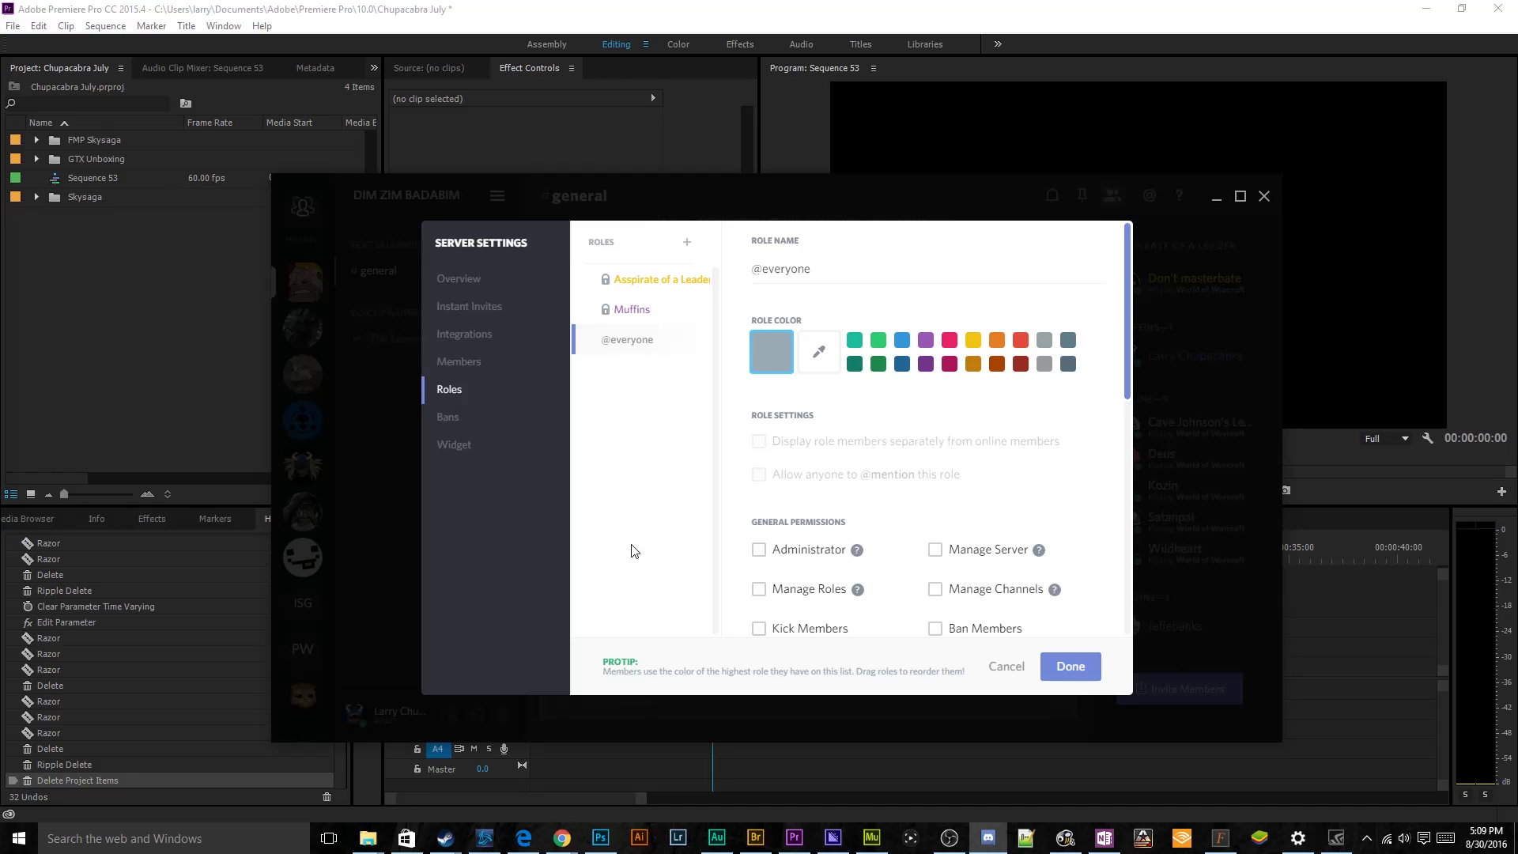
left_click(633, 309)
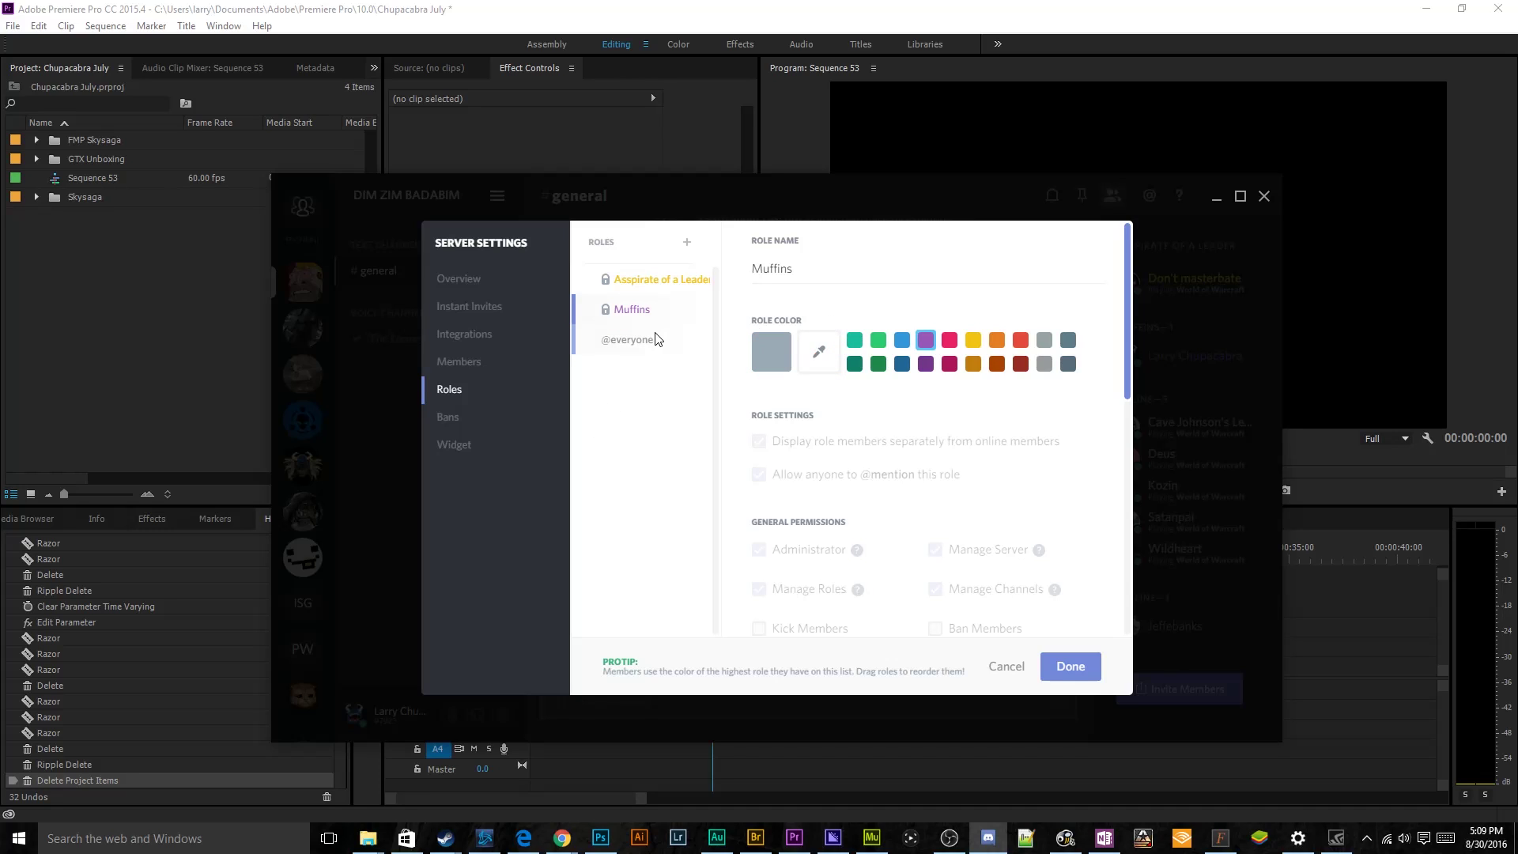
left_click(650, 338)
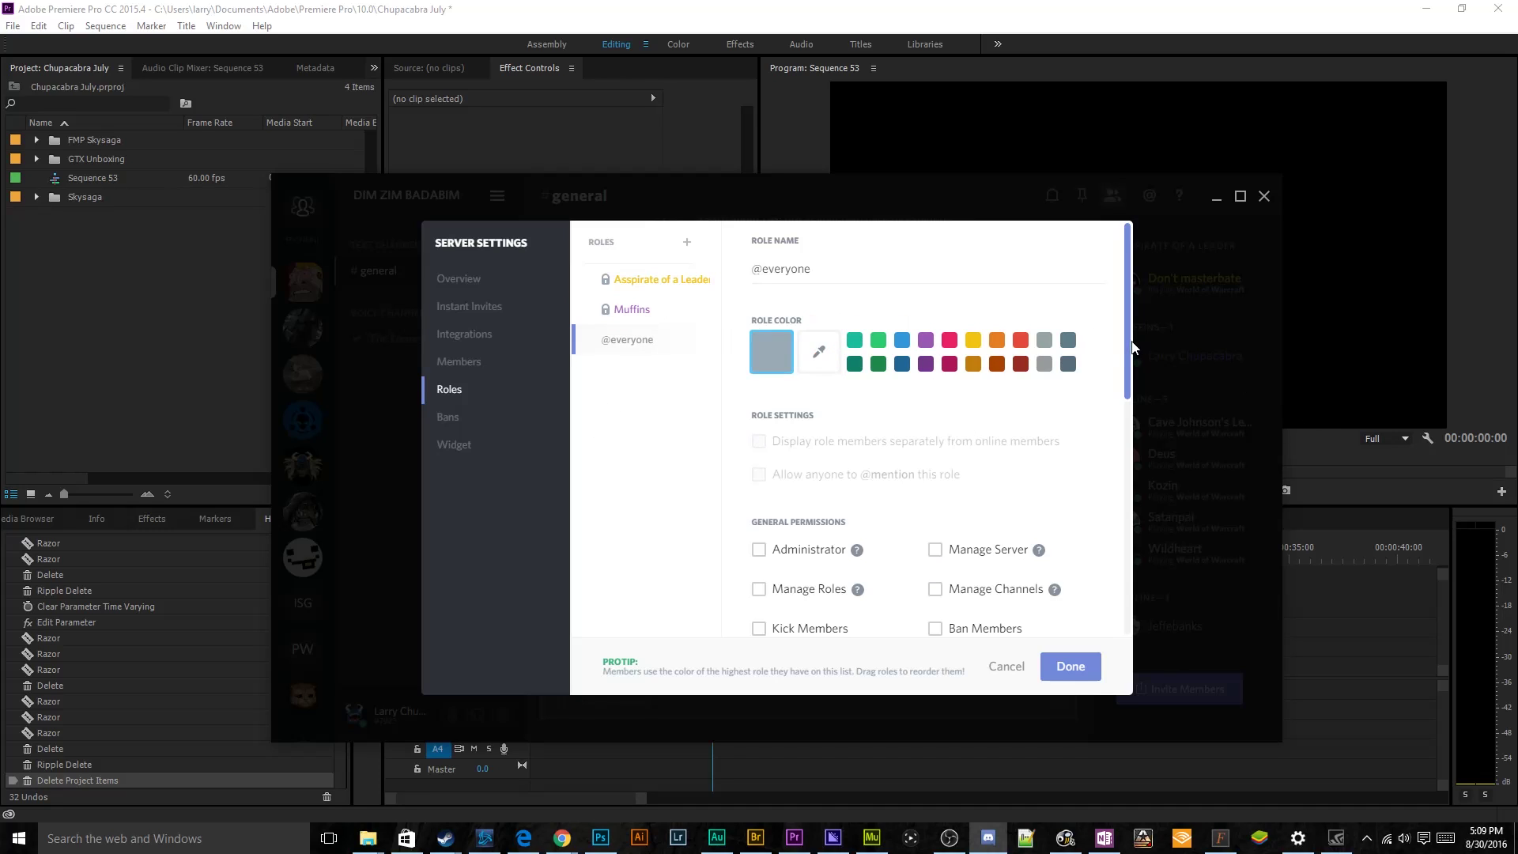
left_click_drag(1128, 347, 1129, 405)
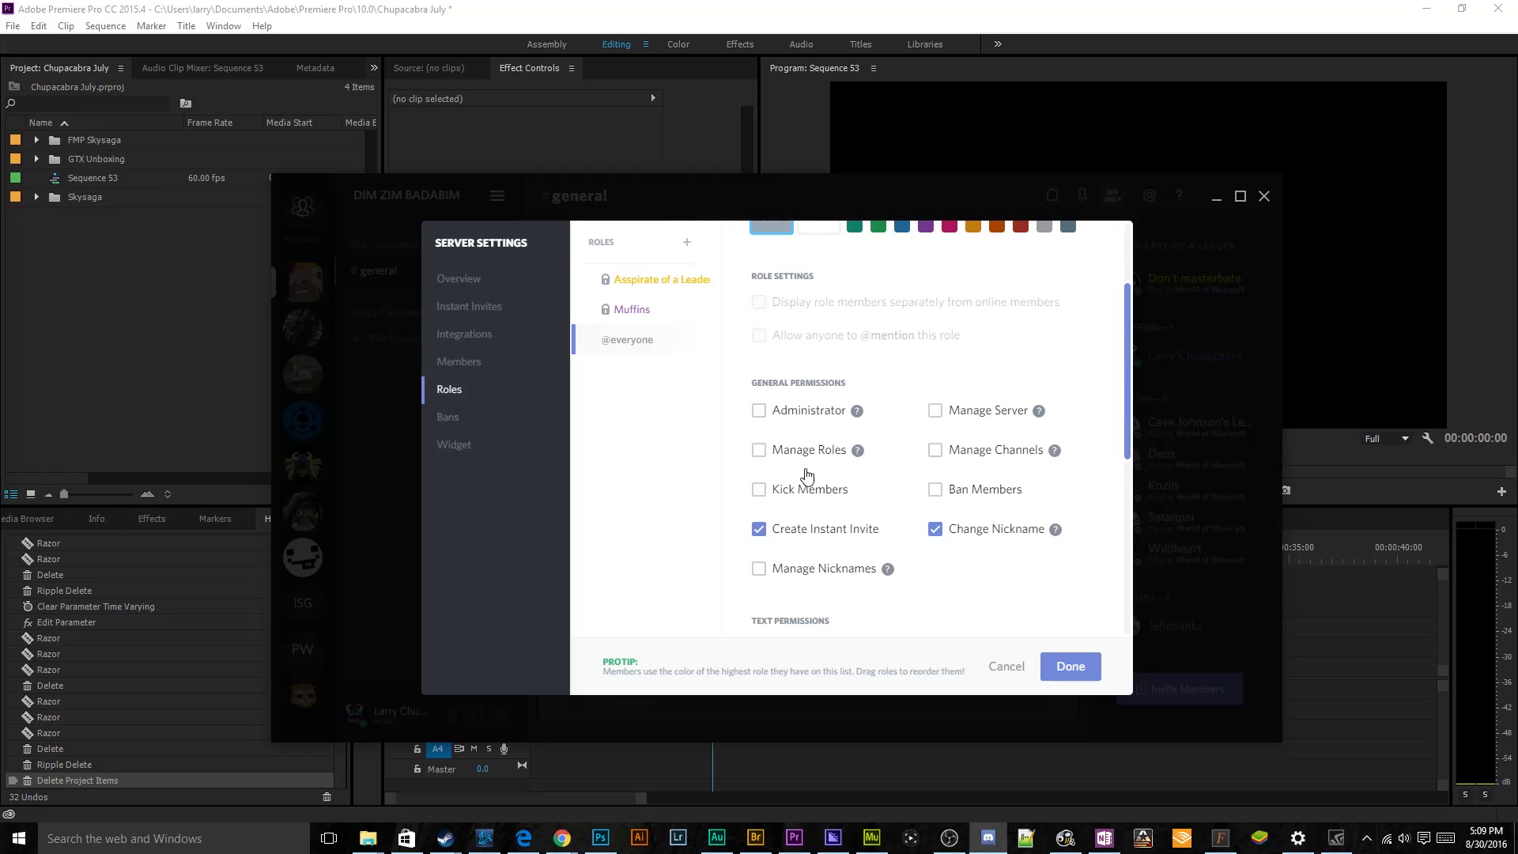
scroll(834, 509, "up", 1)
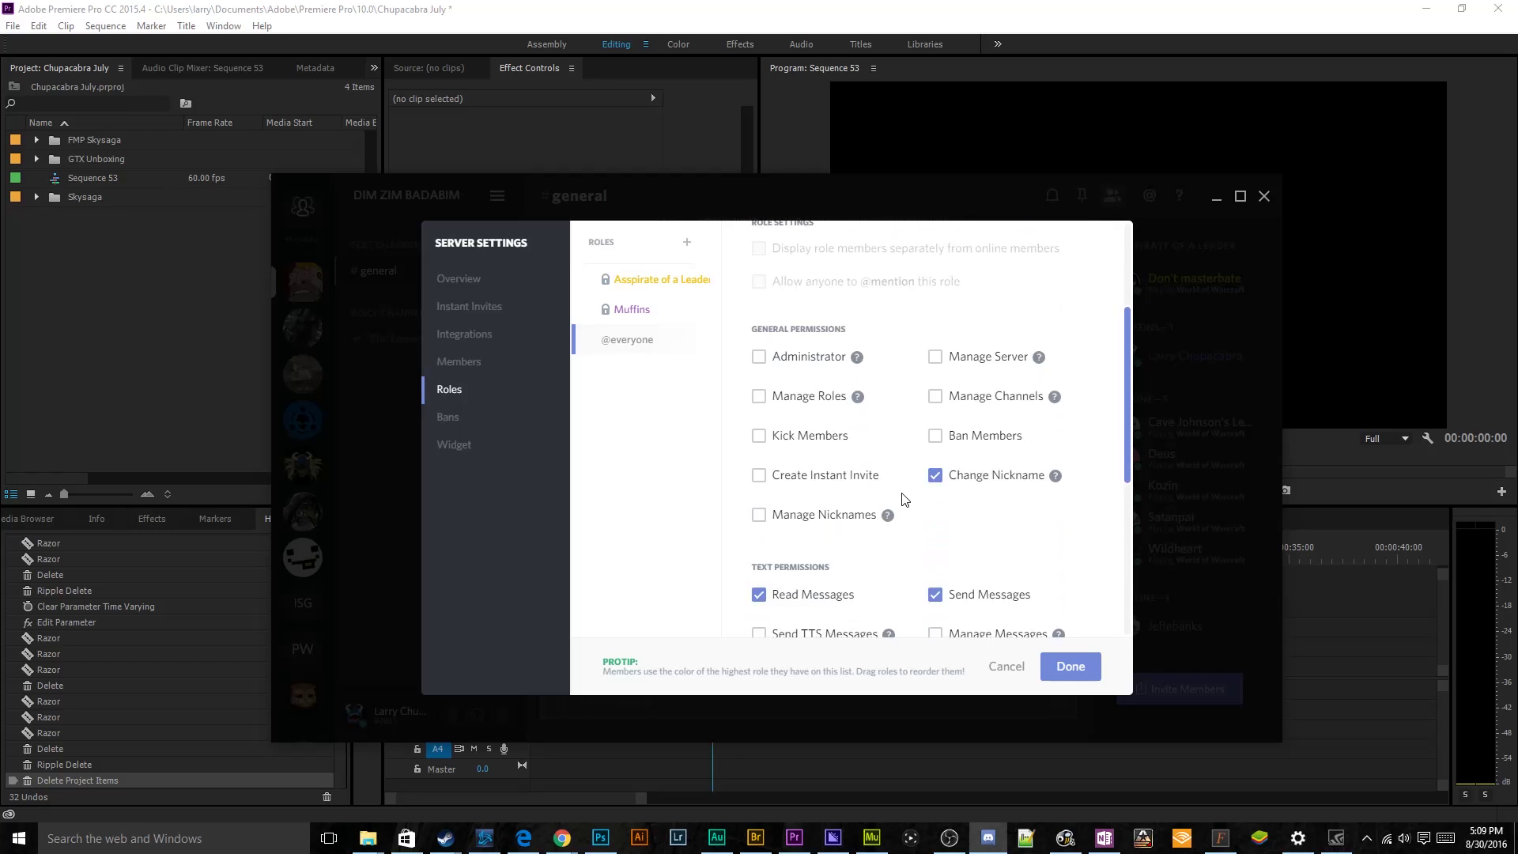
scroll(905, 500, "down", 3)
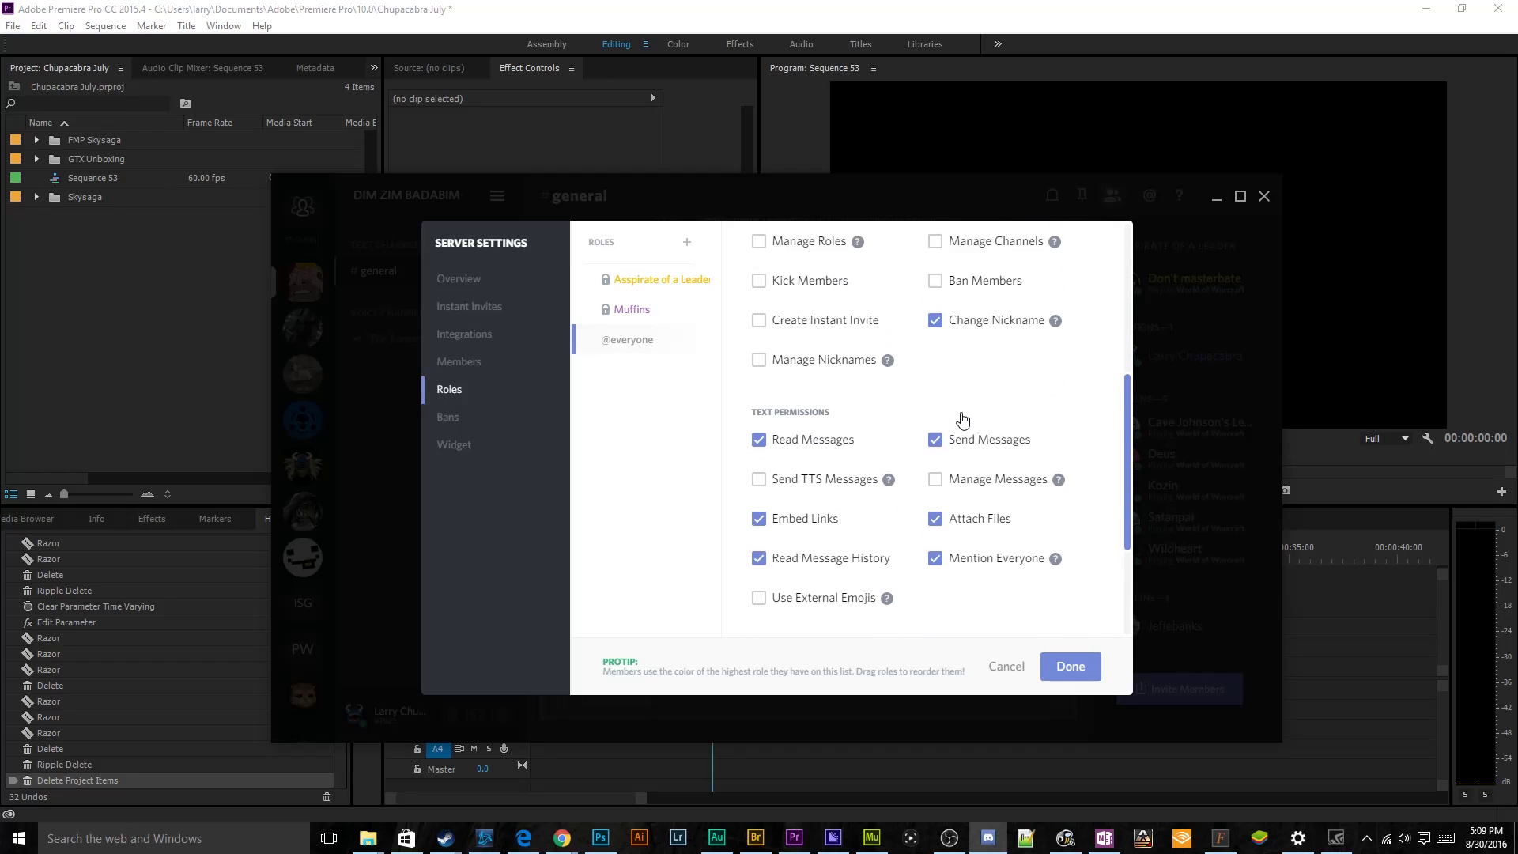
scroll(960, 421, "up", 2)
scroll(959, 422, "down", 3)
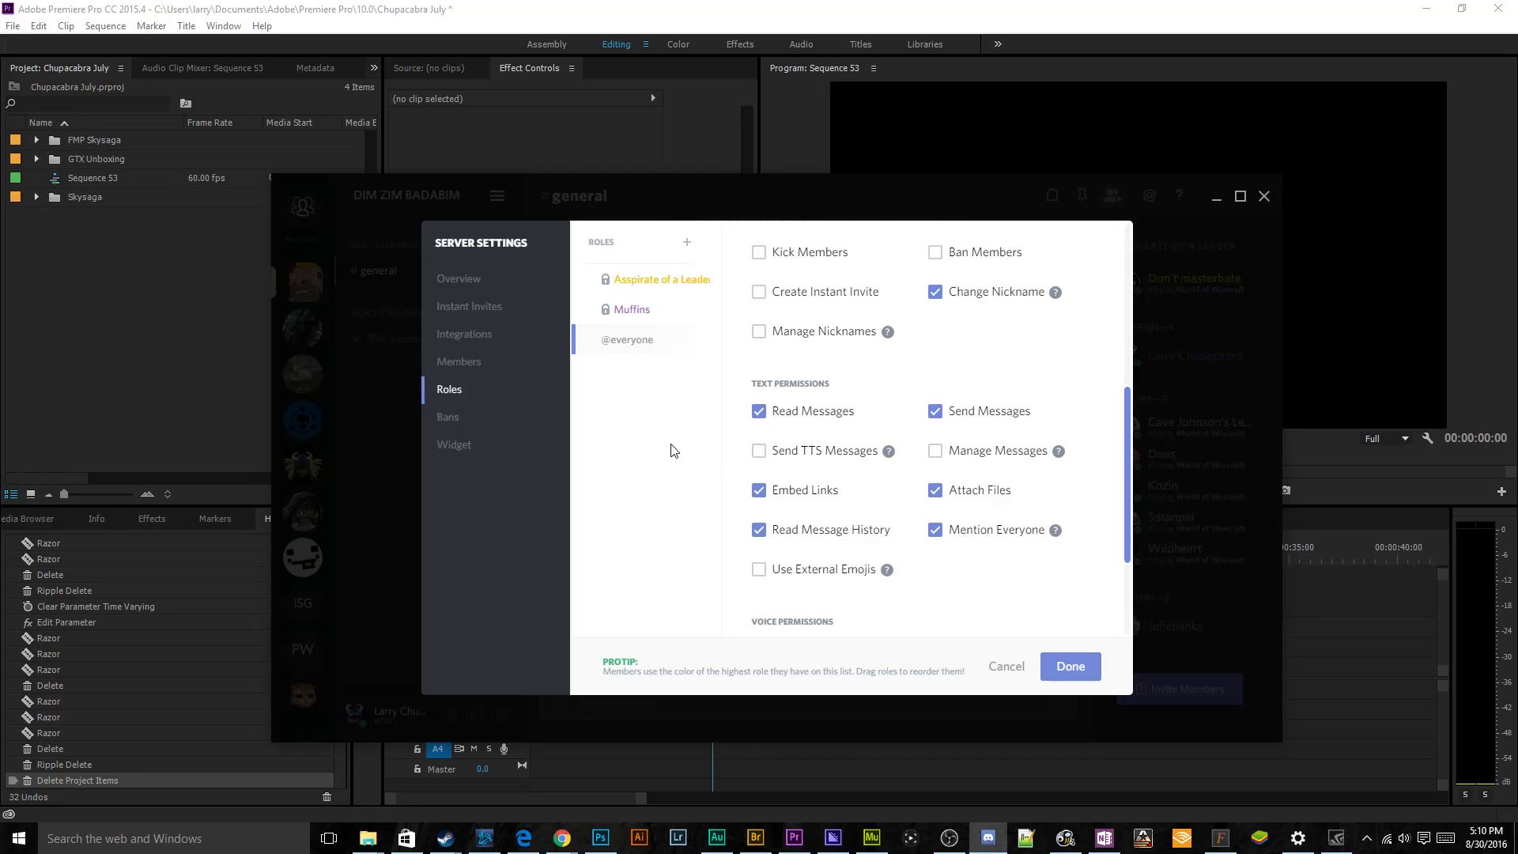
scroll(1115, 432, "down", 3)
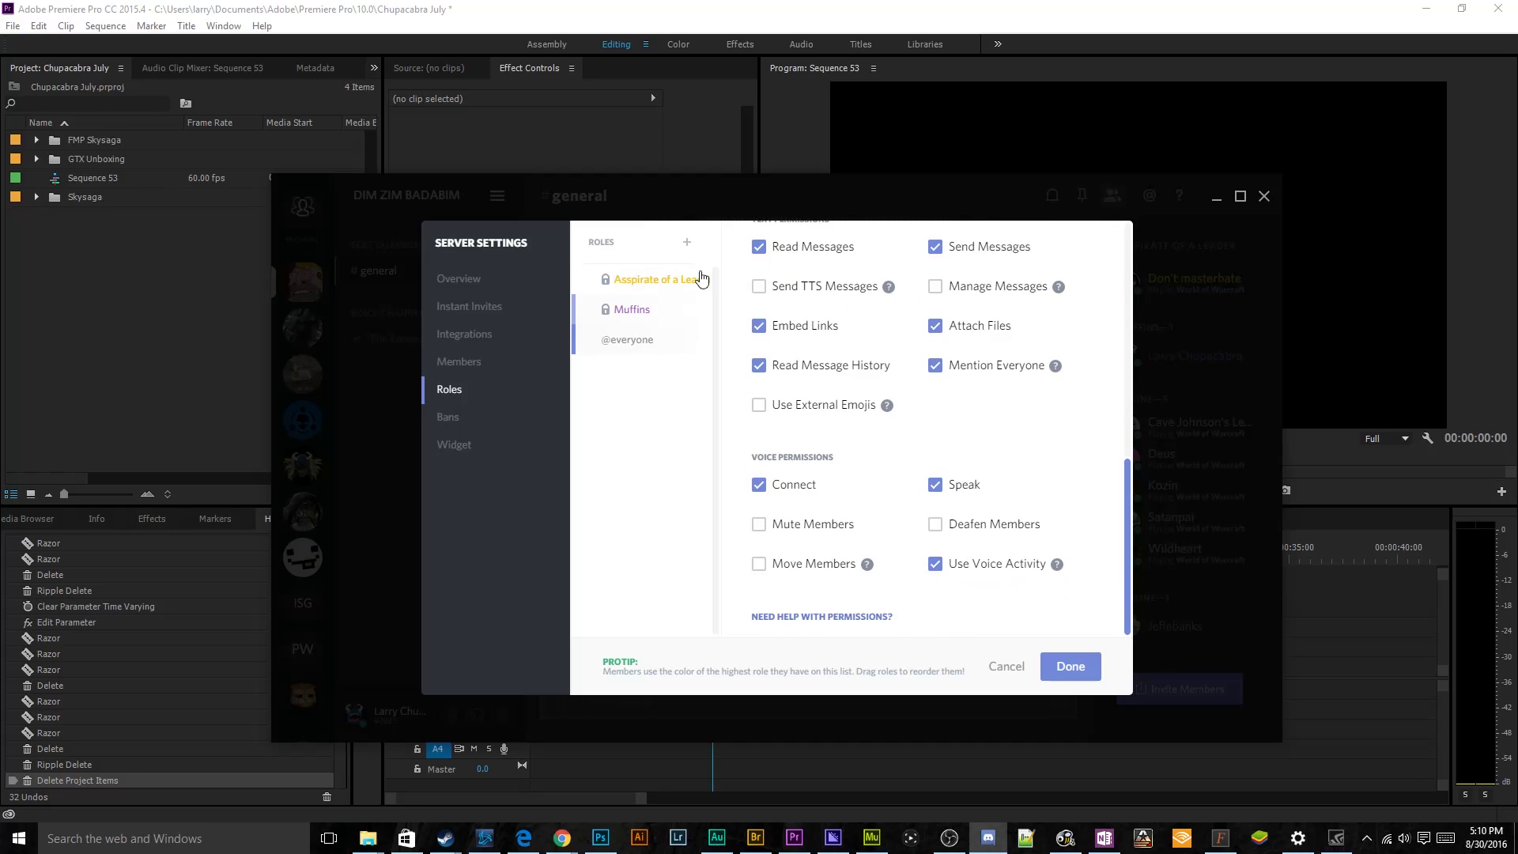
- Add two new server roles named Raiders and Officers
left_click(686, 245)
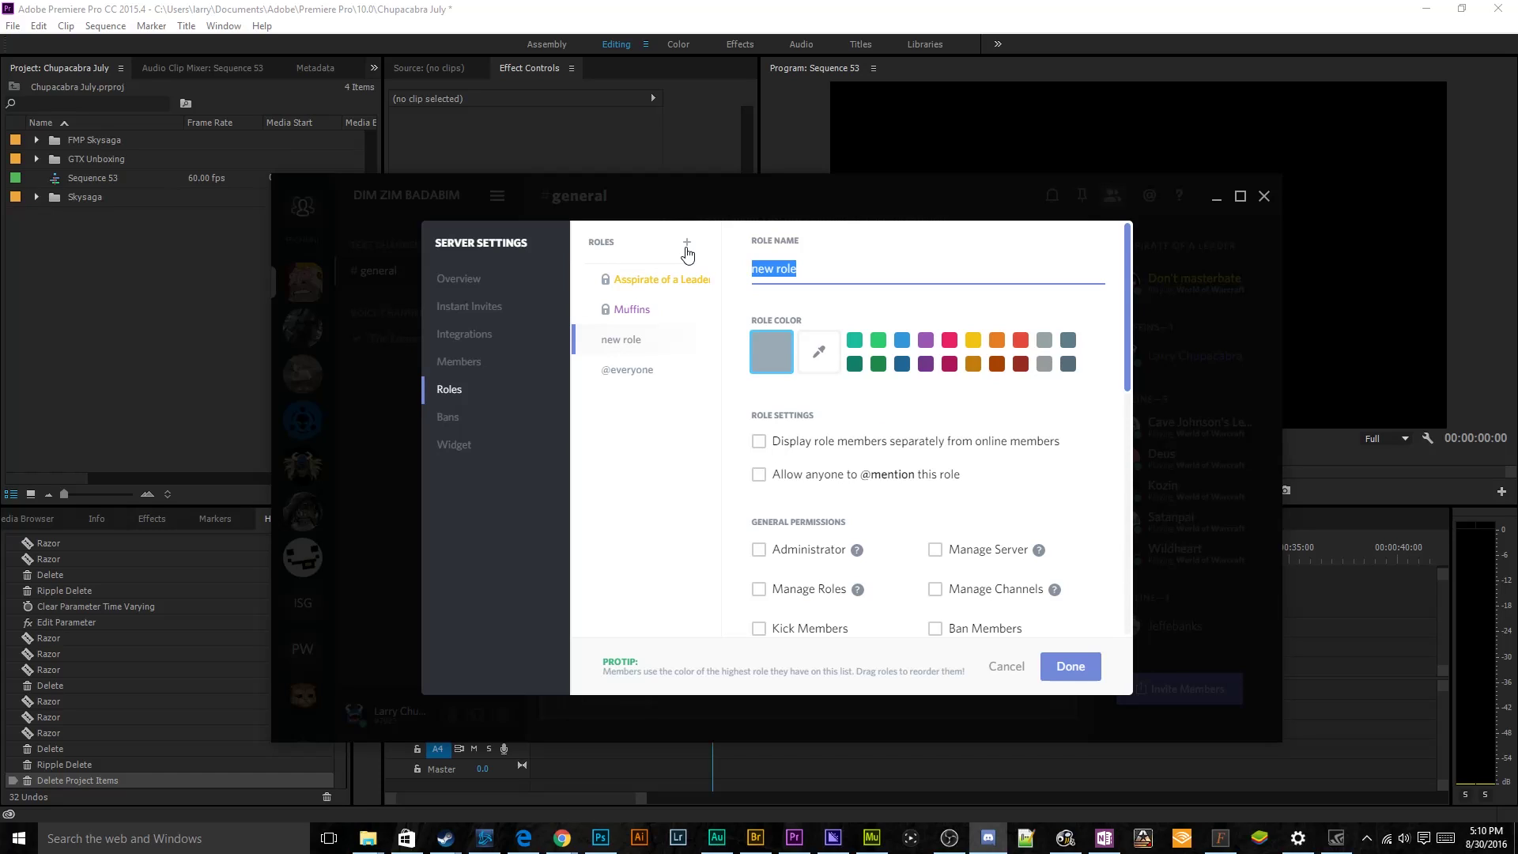
type("Raiders")
left_click(667, 440)
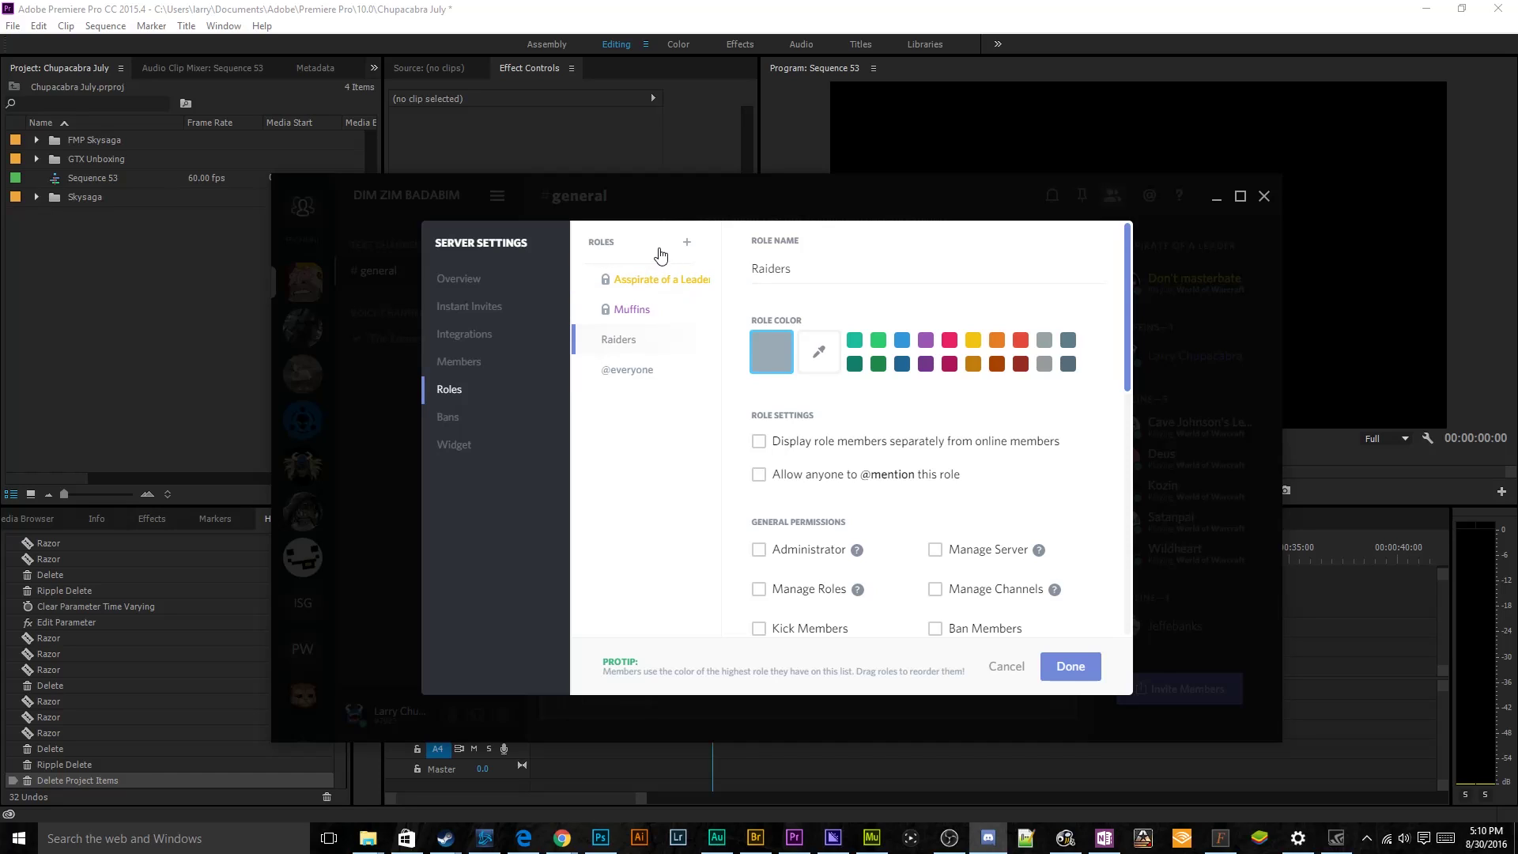
left_click(686, 245)
type("Office")
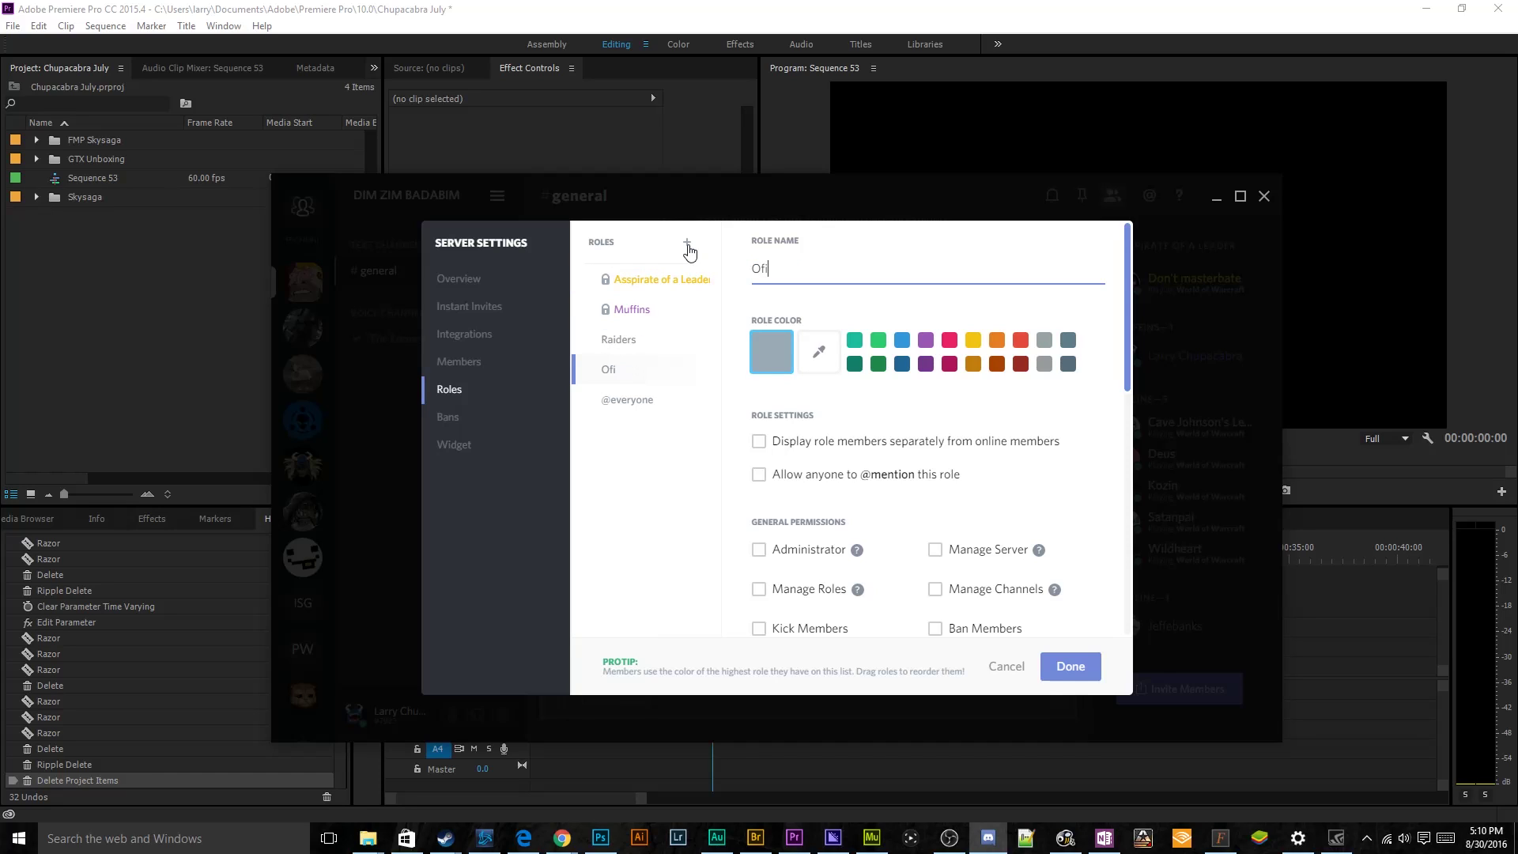
type("rs")
left_click(668, 456)
- Add another server role named Rando
left_click(684, 245)
type("Rahdo")
key("BackSpace")
key("BackSpace")
key("BackSpace")
type("ndo")
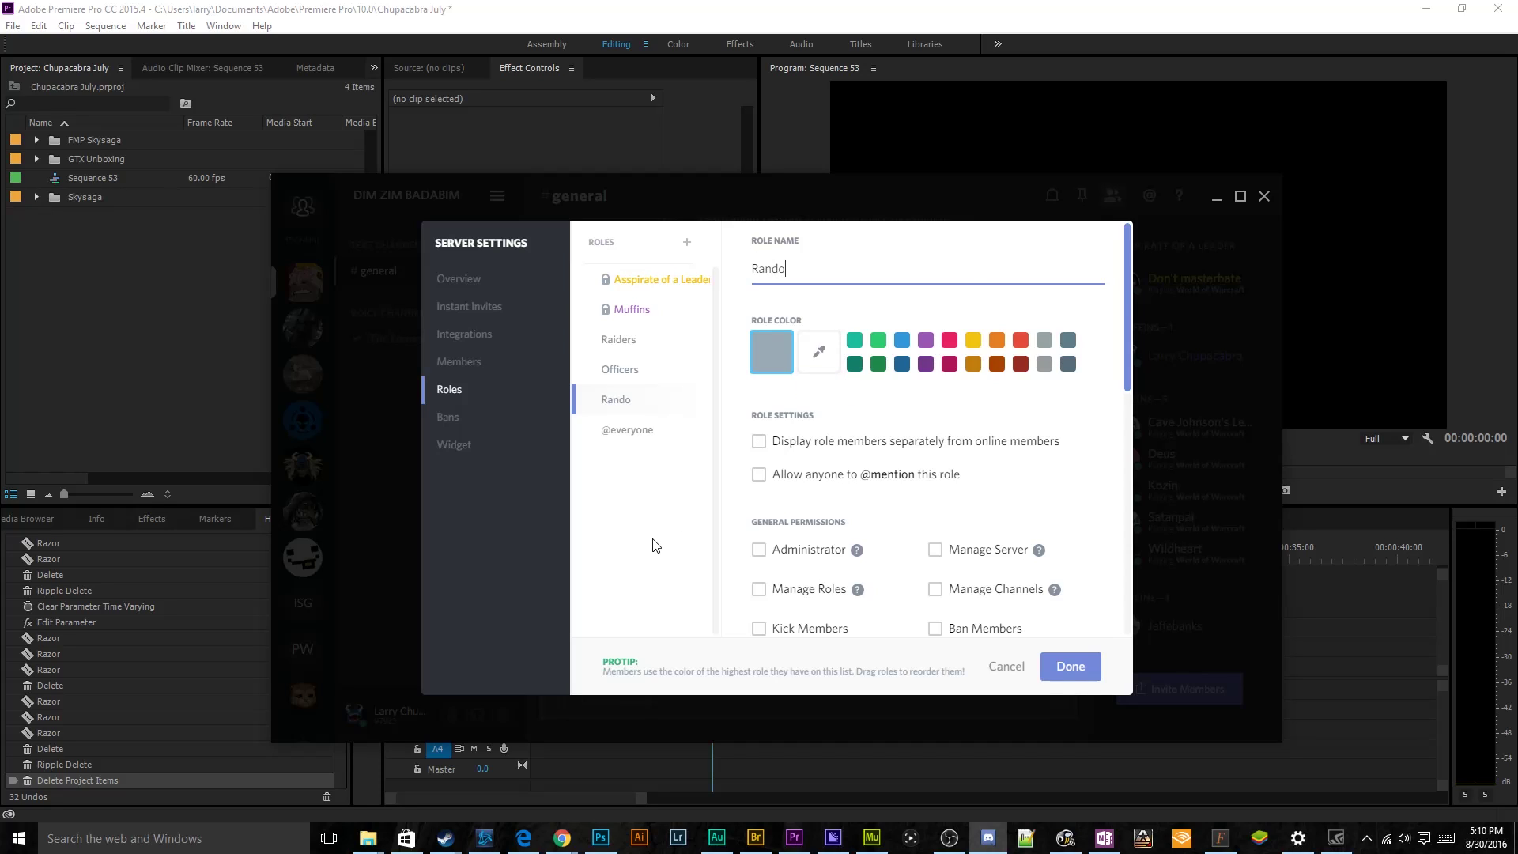
left_click(653, 545)
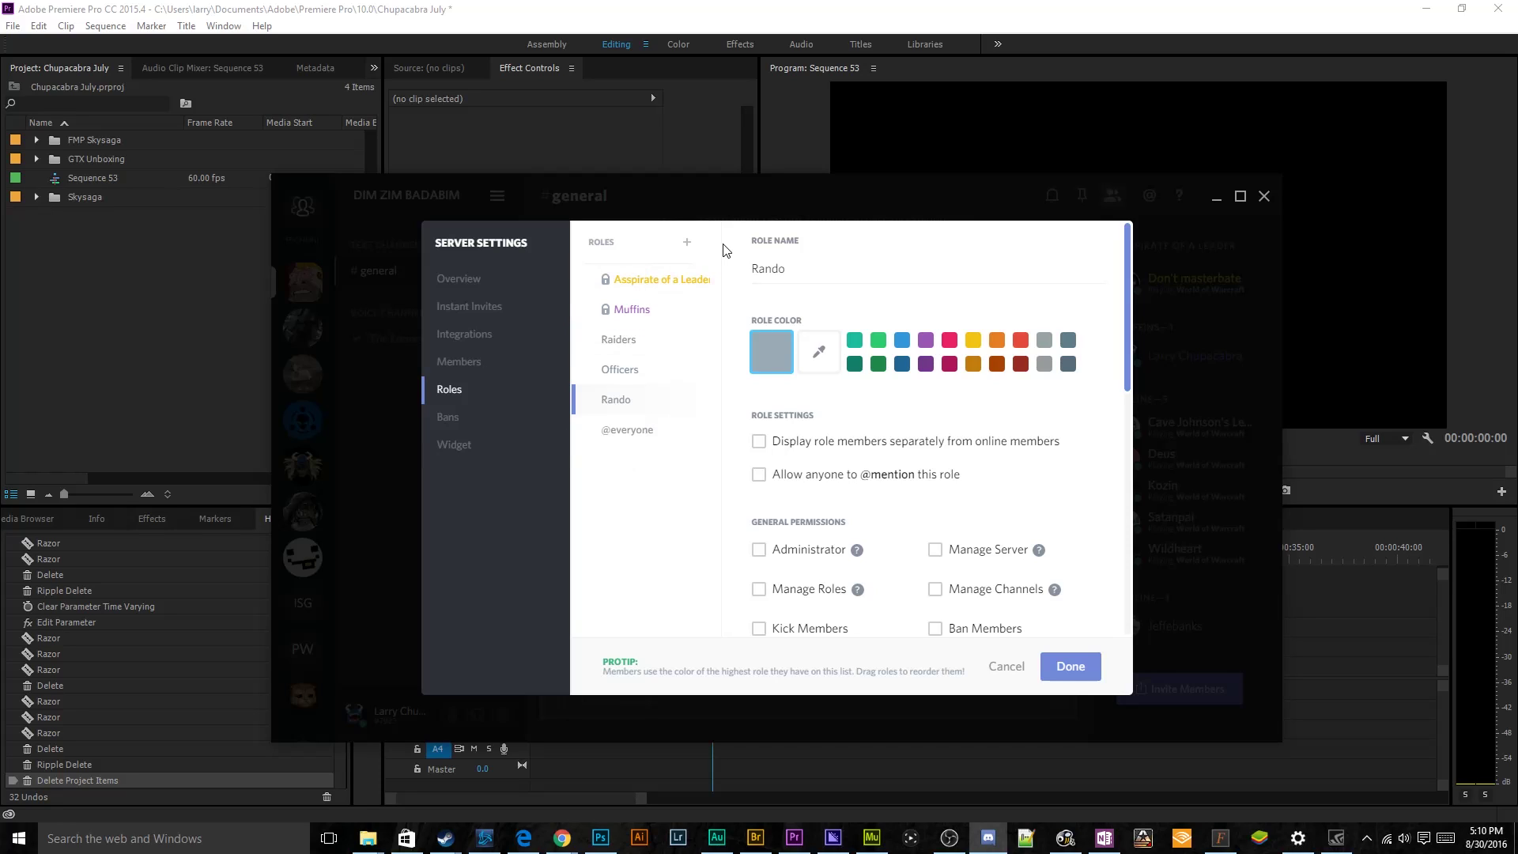
- Give the Raiders role the bright orange color and display its members separately from online members
left_click(678, 343)
left_click(997, 340)
left_click(814, 449)
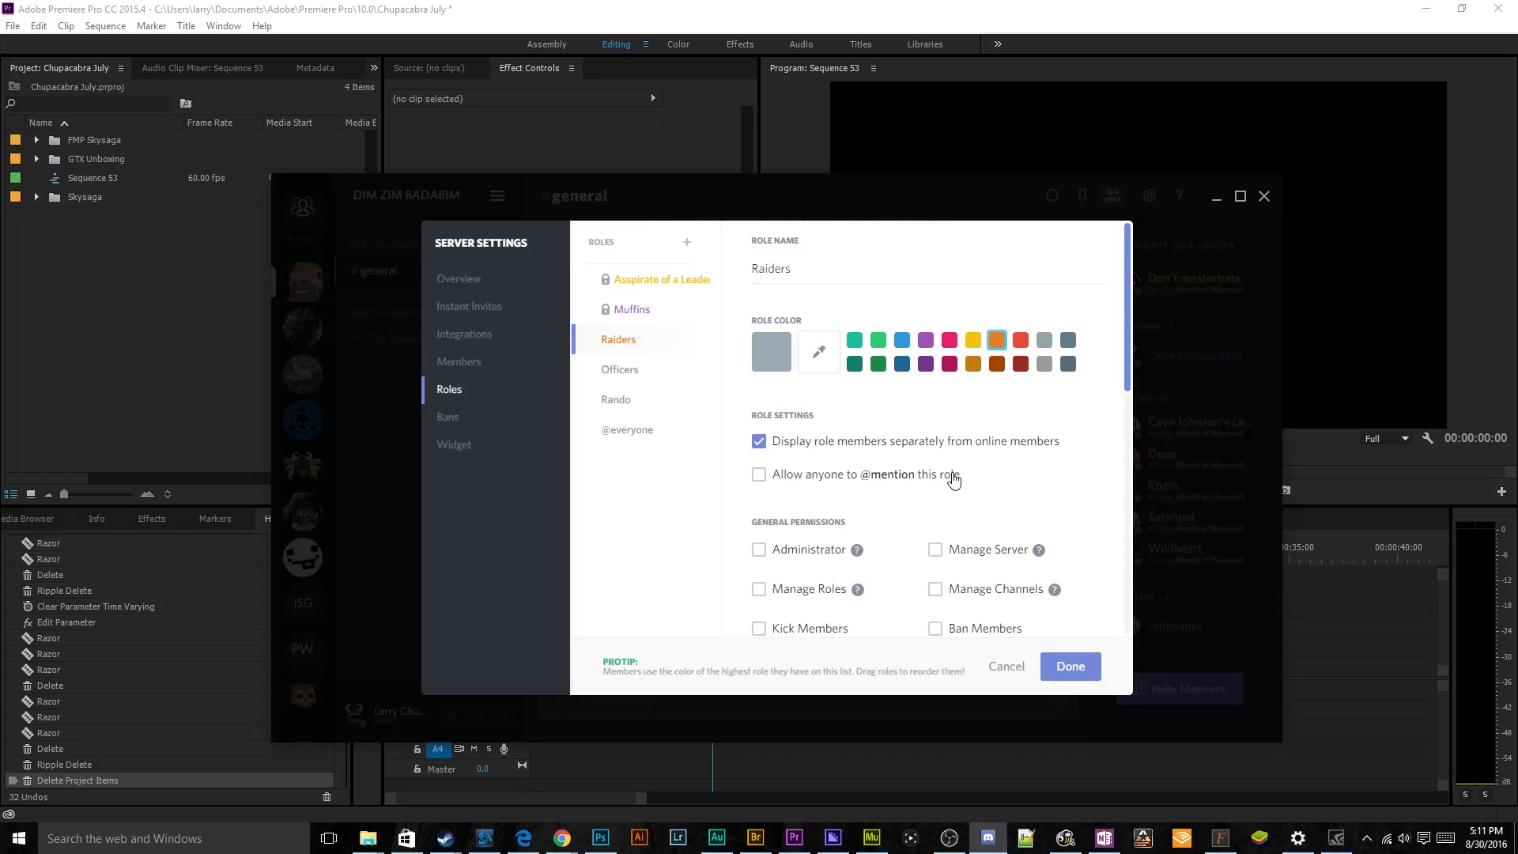
scroll(953, 484, "down", 2)
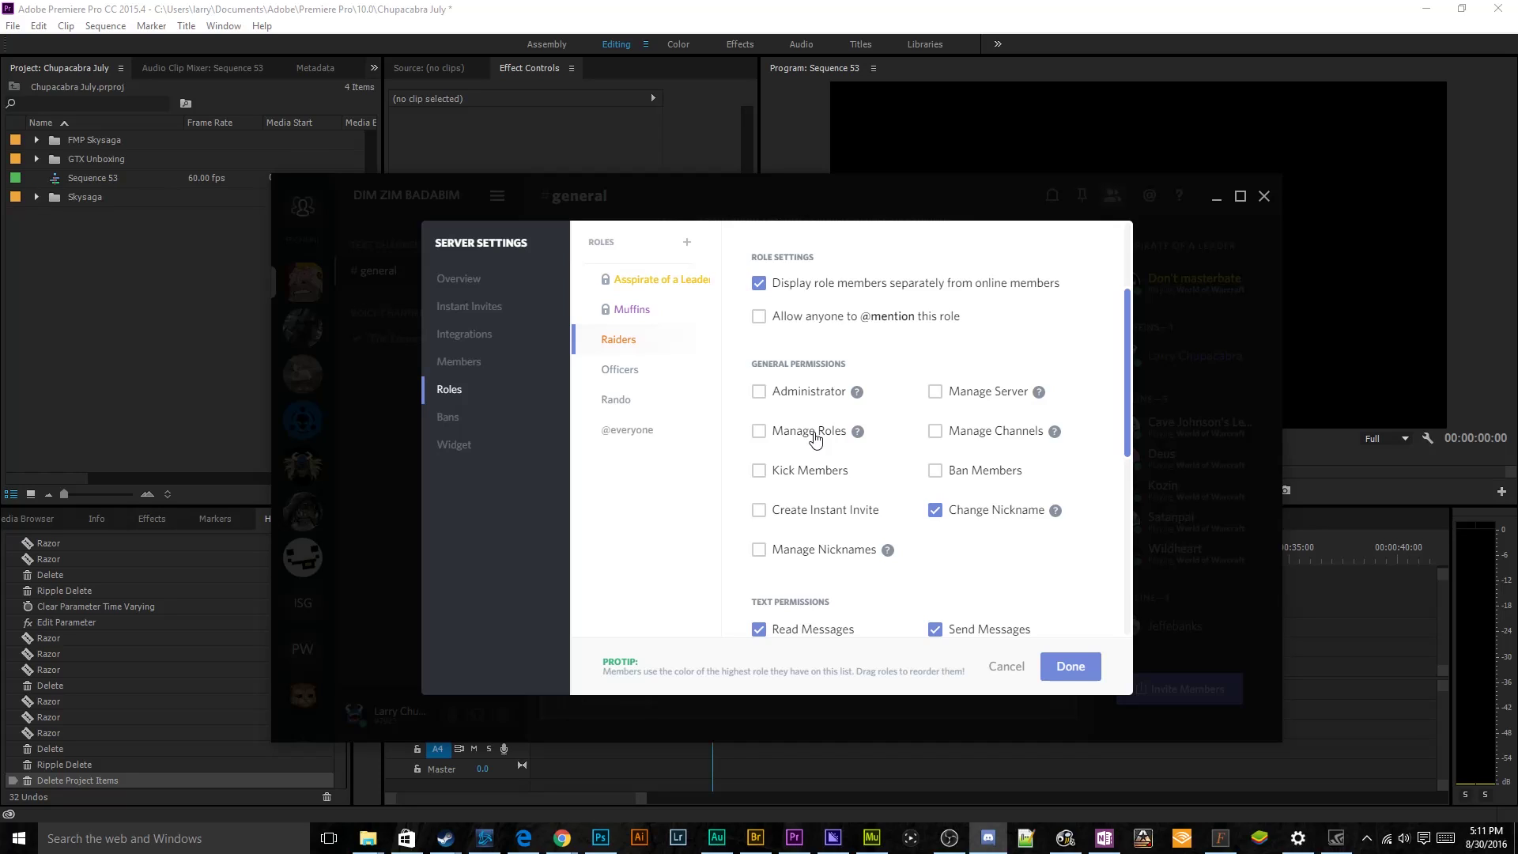
- Review the settings and permissions of the locked Muffins and Asspirate of a Leader roles
left_click(653, 307)
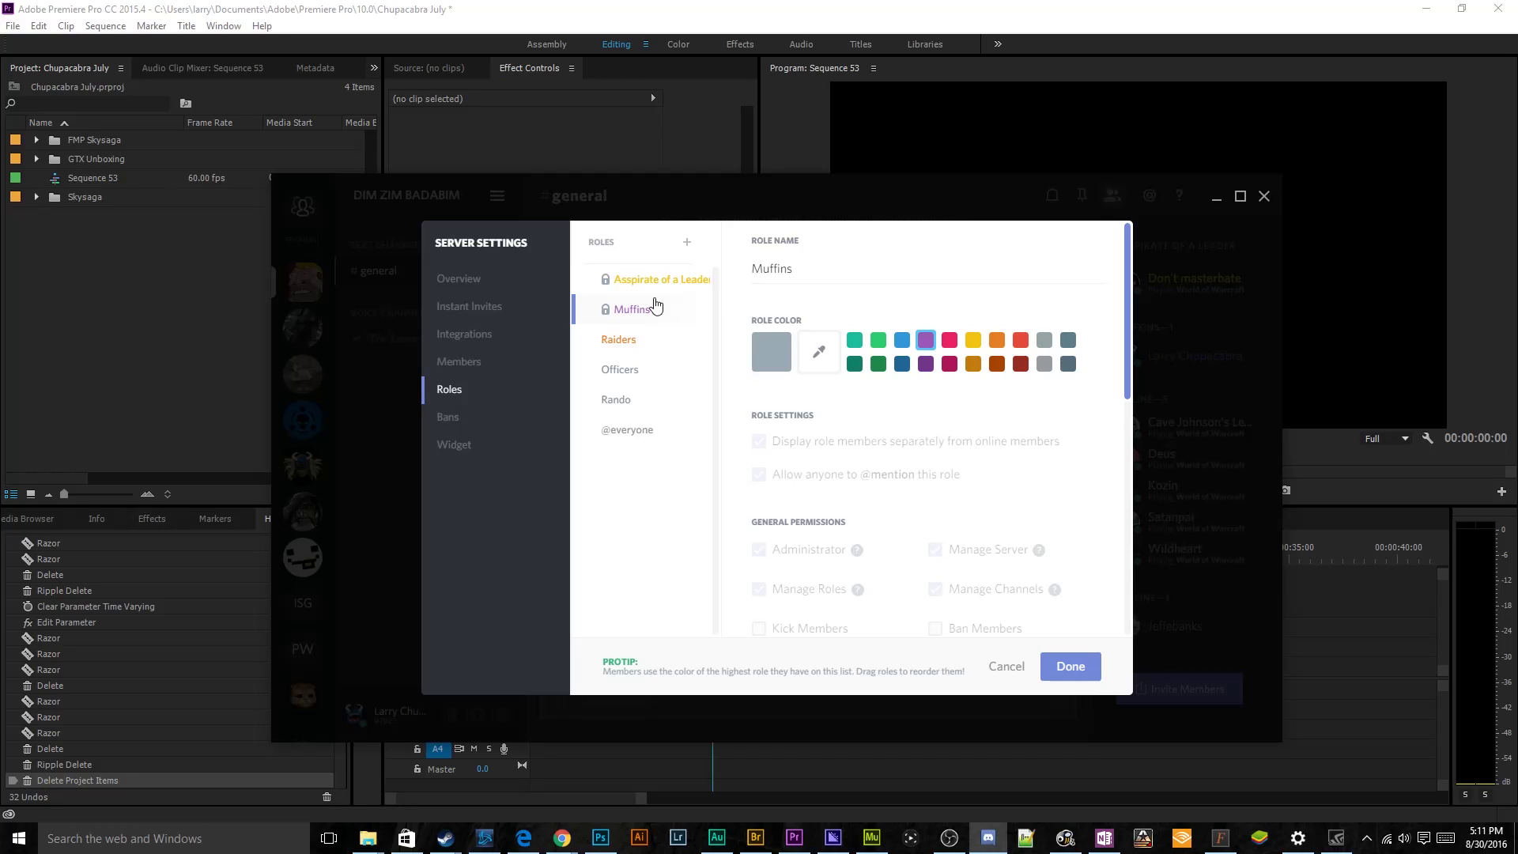
scroll(865, 526, "down", 10)
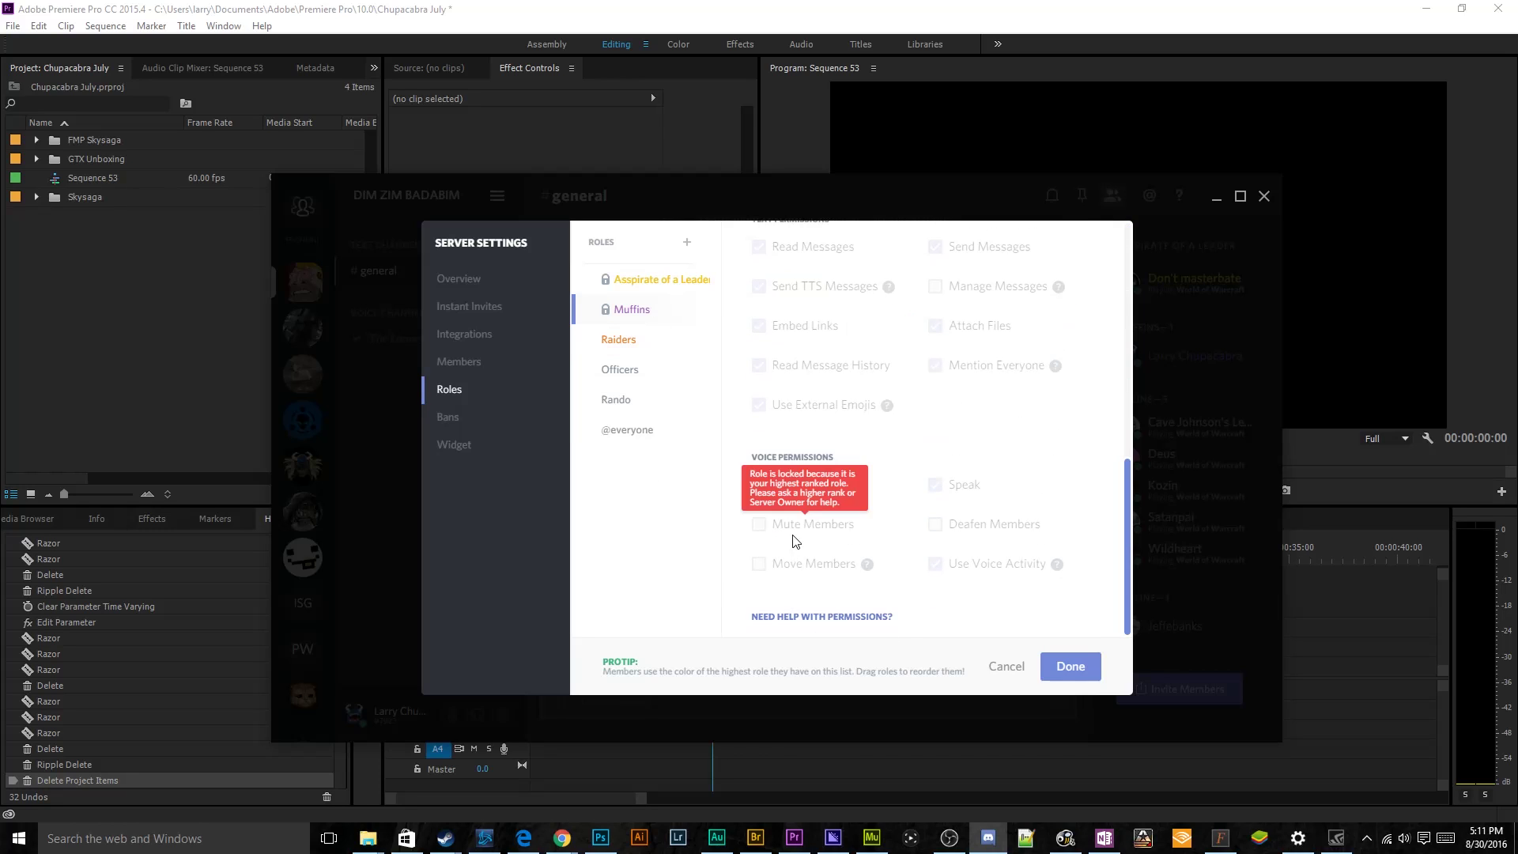
scroll(894, 527, "up", 10)
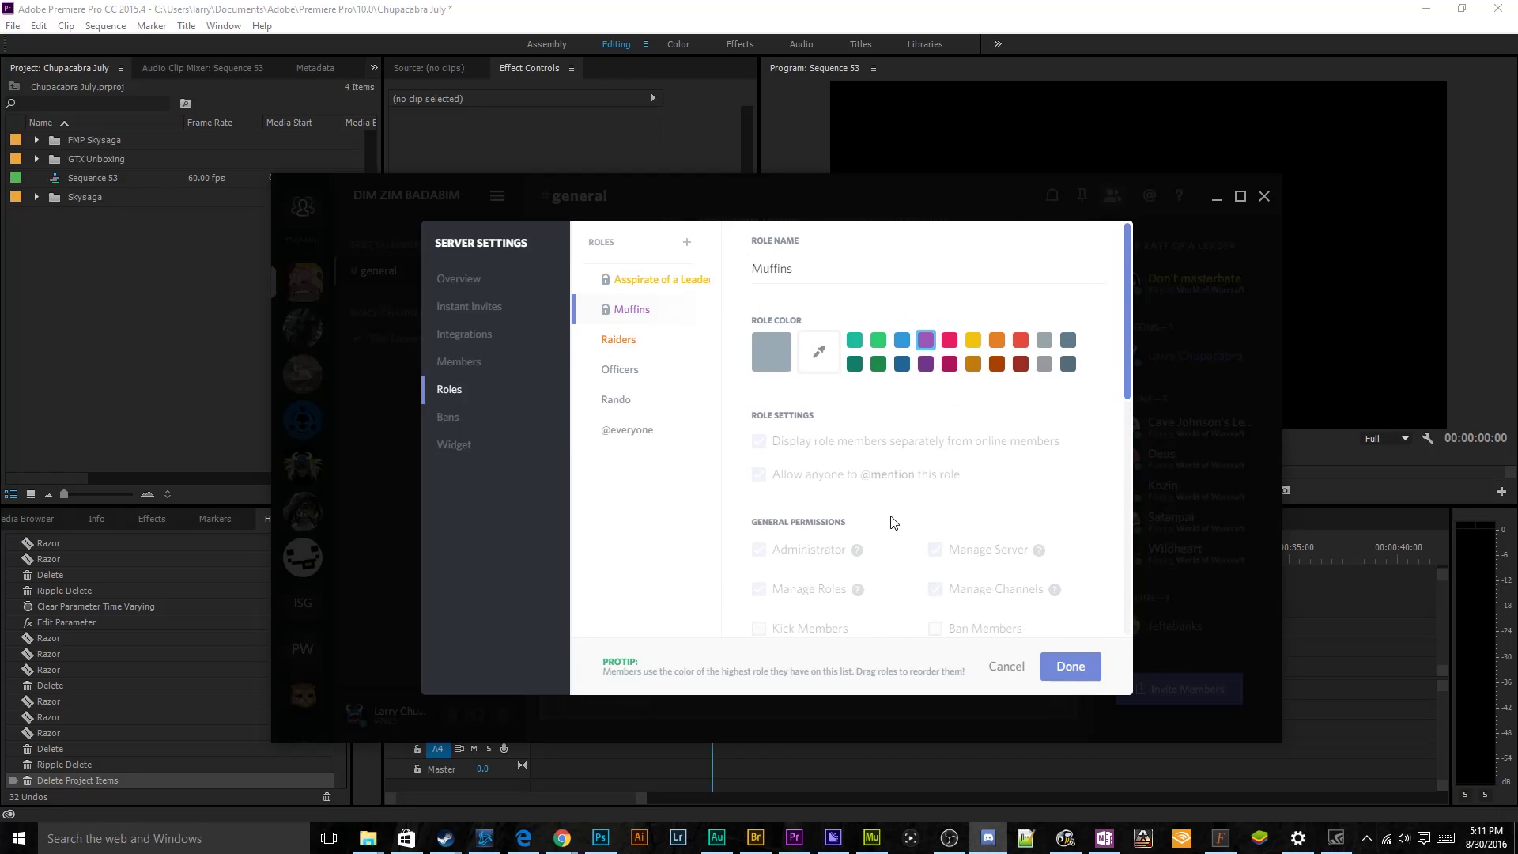
left_click(668, 281)
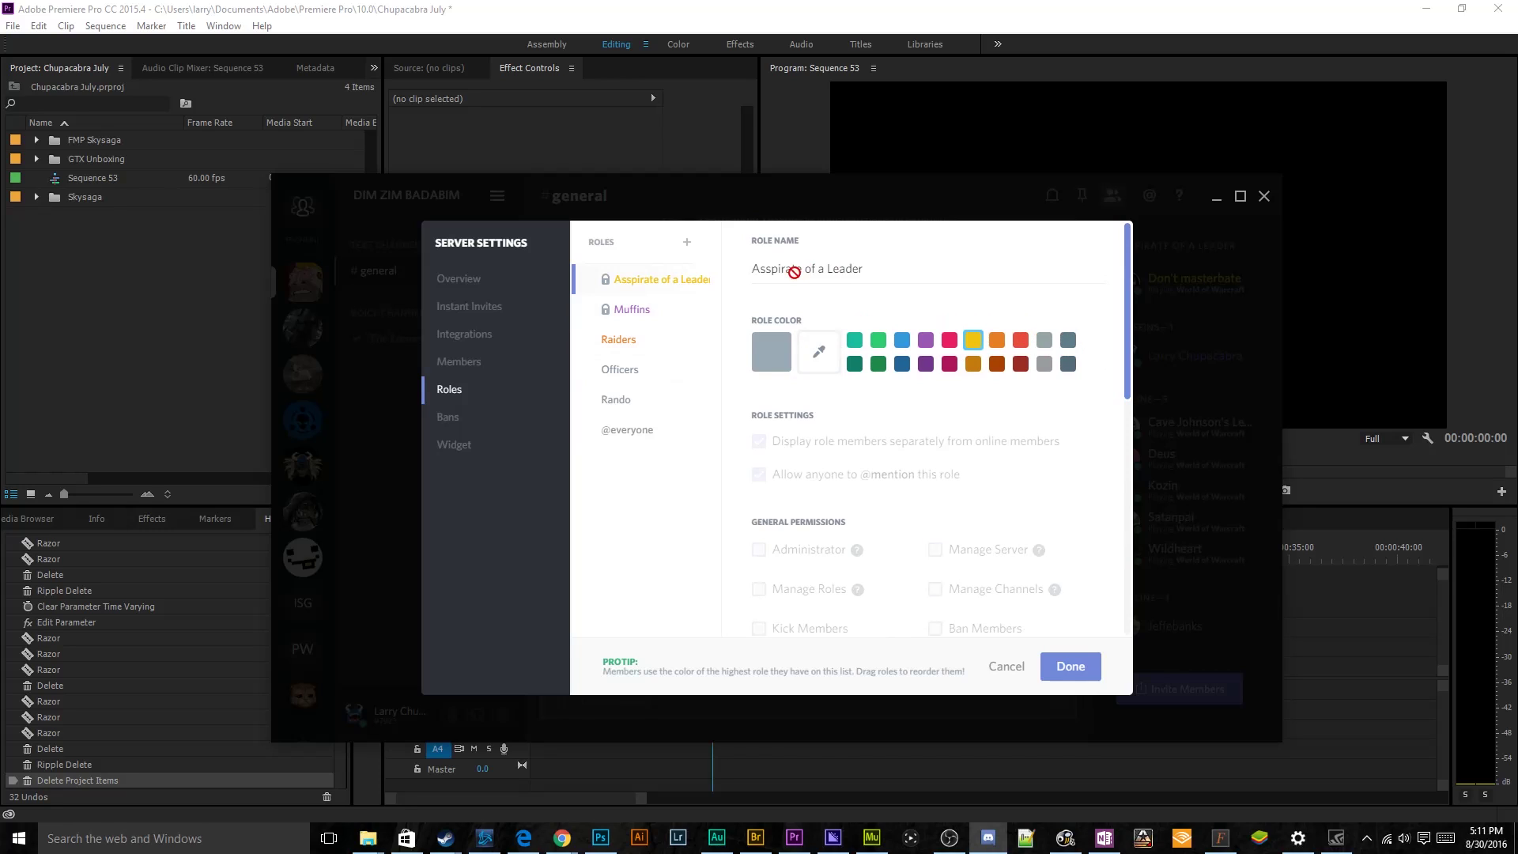
scroll(969, 314, "down", 5)
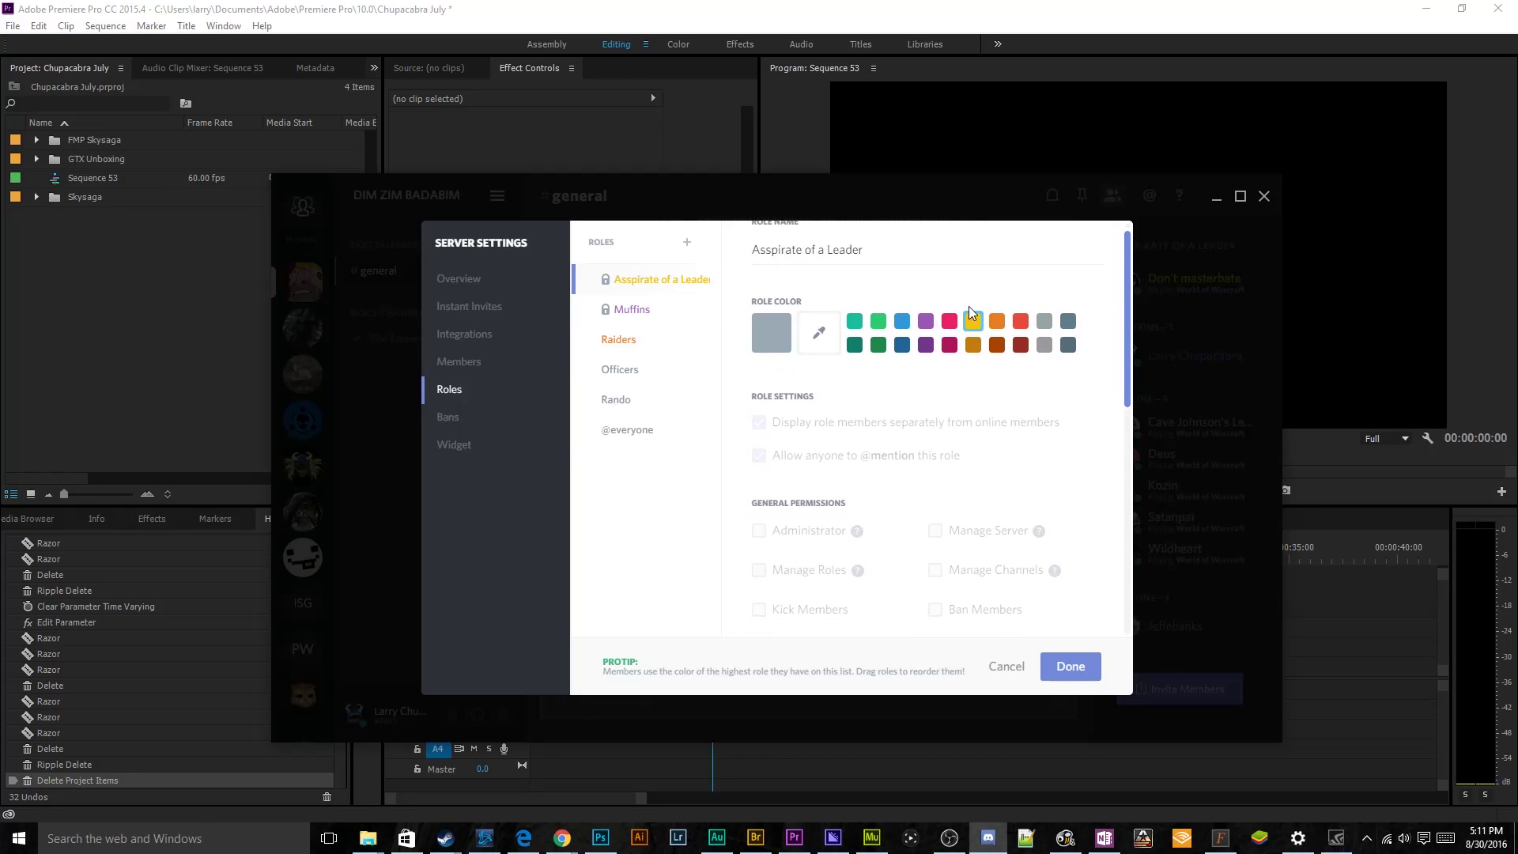
scroll(962, 343, "up", 5)
- Enable the Kick Members and Create Instant Invite general permissions for the Raiders role
left_click(657, 342)
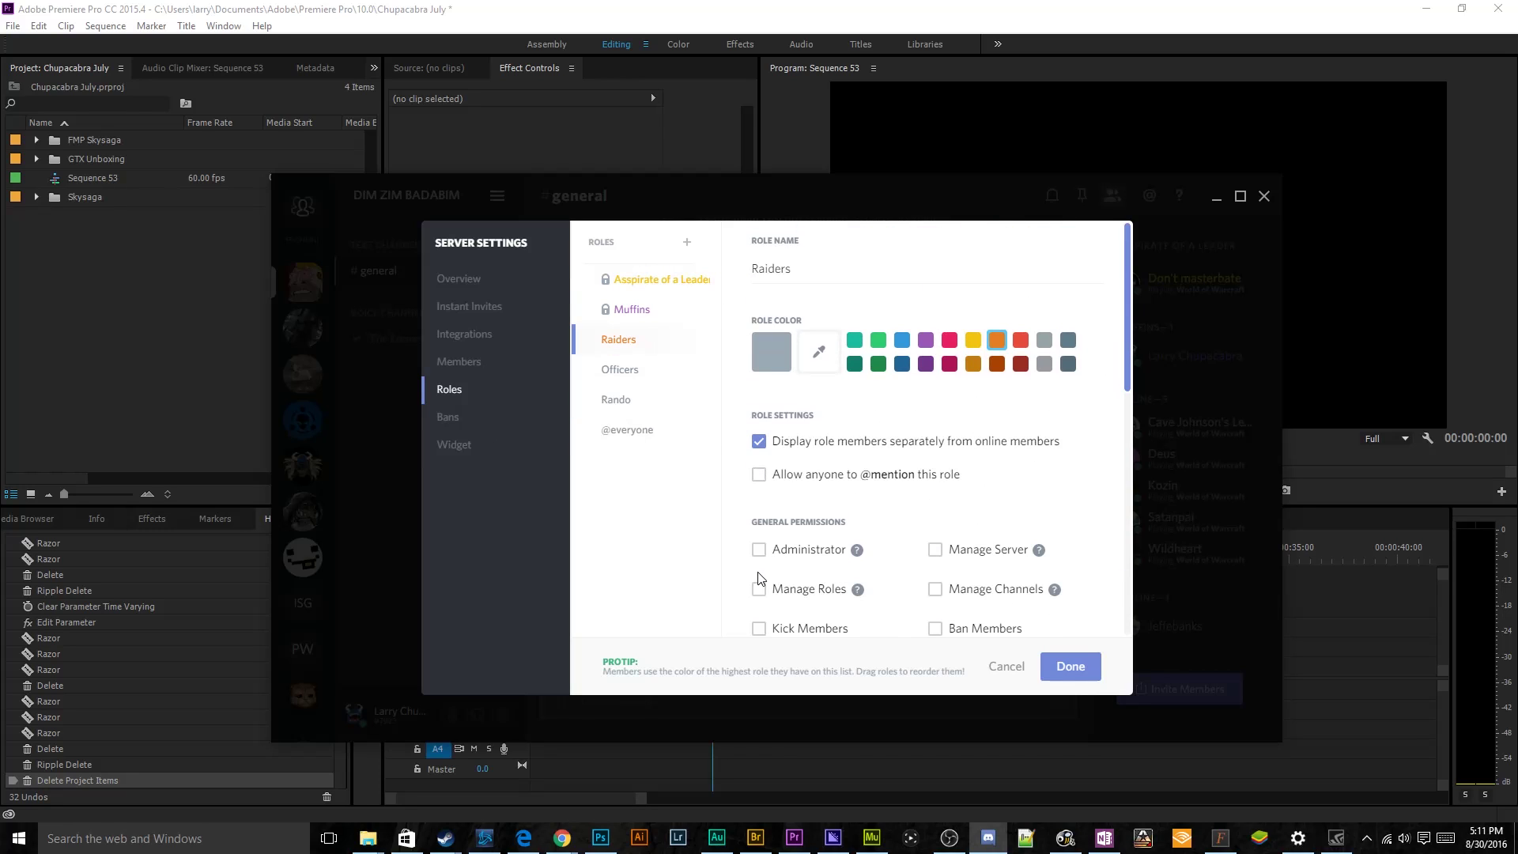
scroll(980, 507, "down", 1)
scroll(1027, 478, "down", 5)
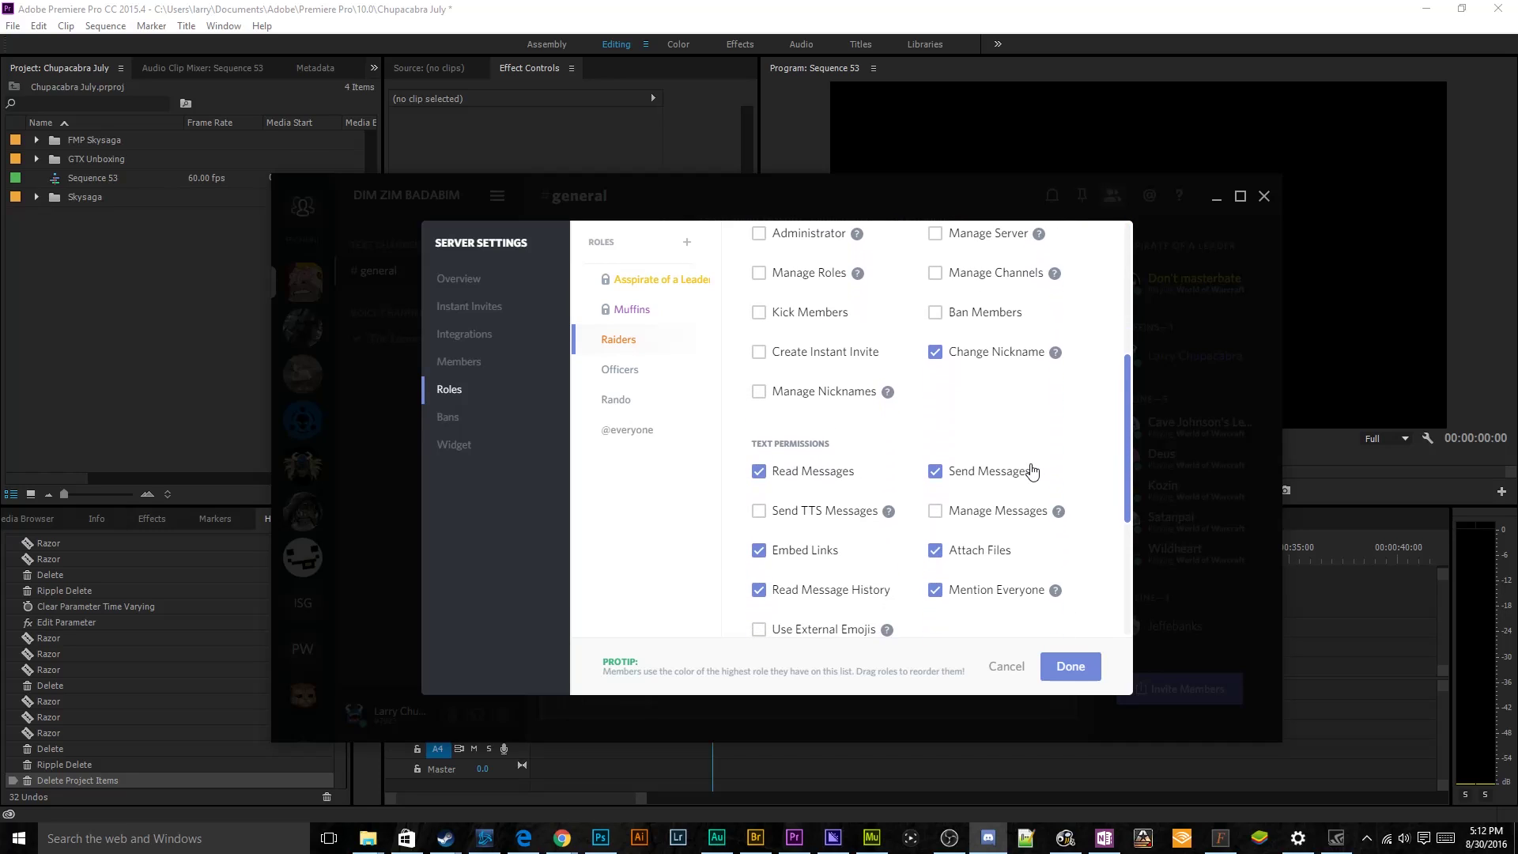
scroll(1033, 472, "up", 3)
scroll(1032, 472, "down", 1)
scroll(1033, 472, "up", 1)
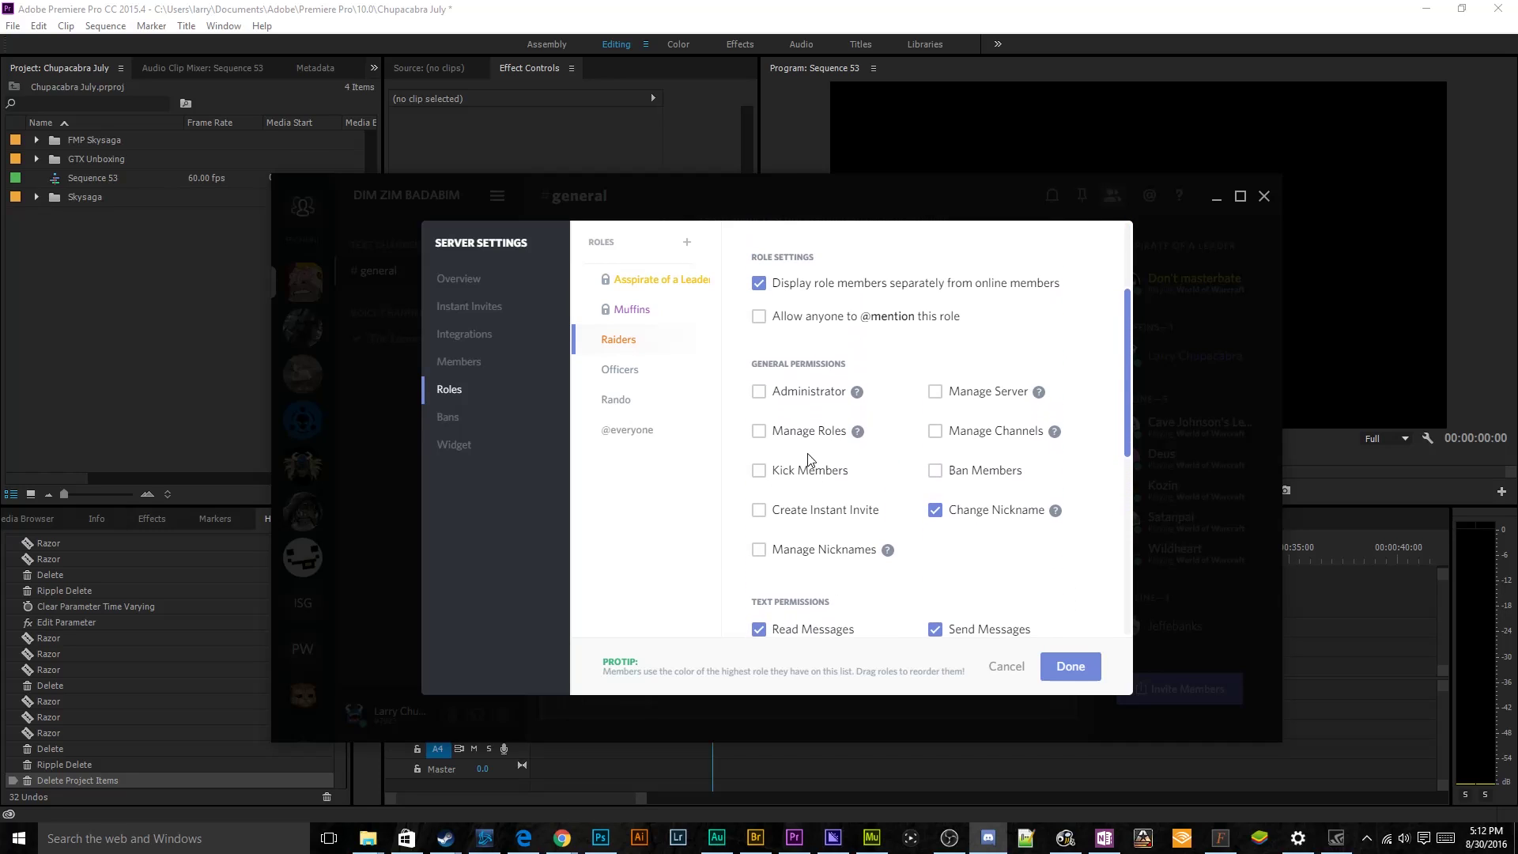
left_click(806, 477)
left_click(820, 516)
- Enable Send TTS Messages, Use External Emojis and Move Members in the Raiders role's text and voice permissions
scroll(899, 406, "down", 1)
scroll(898, 407, "down", 5)
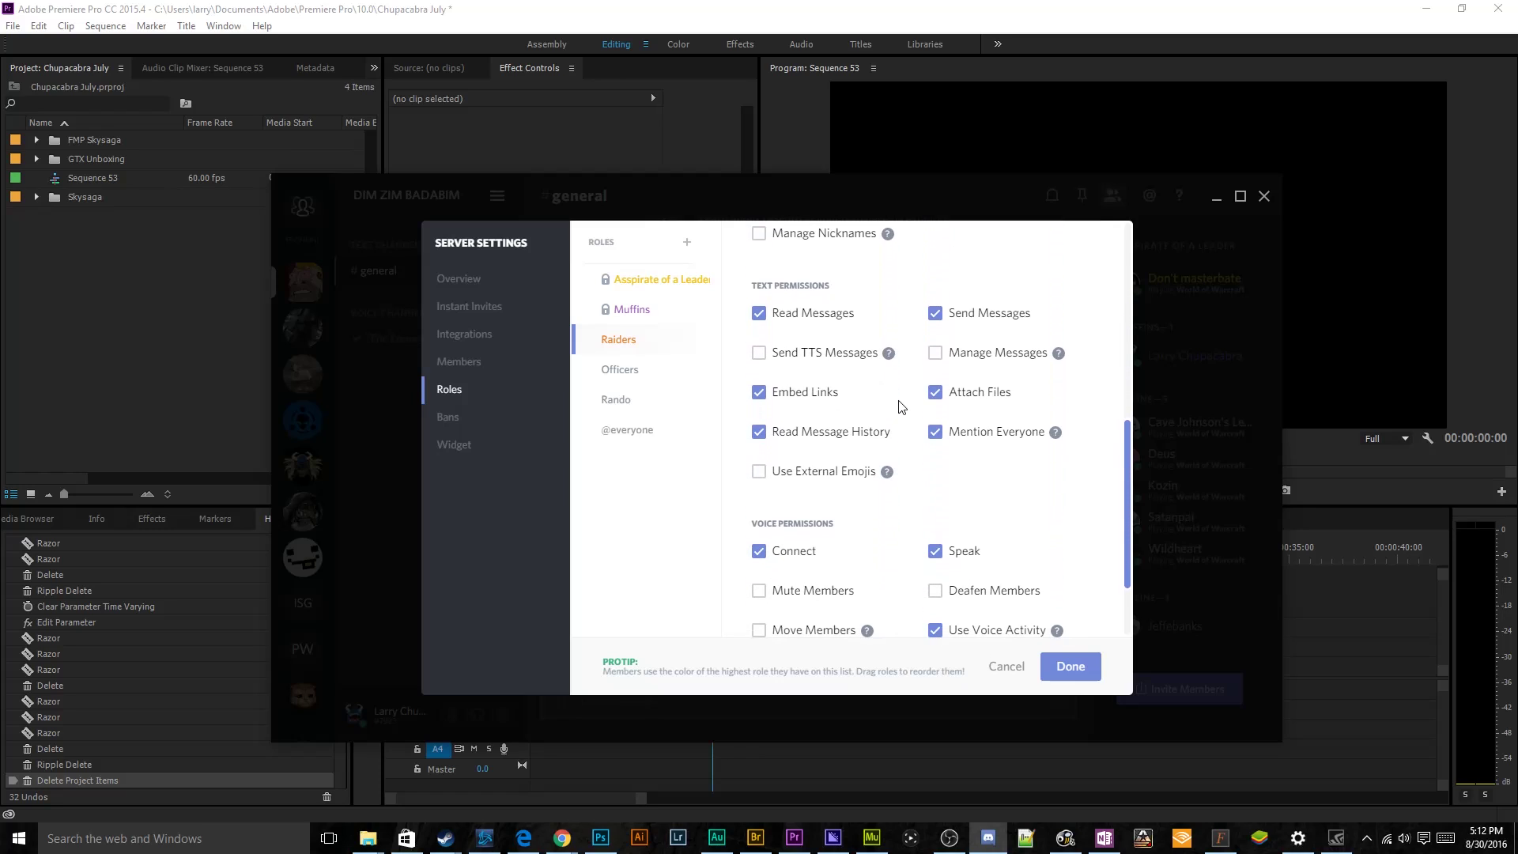
scroll(898, 406, "up", 2)
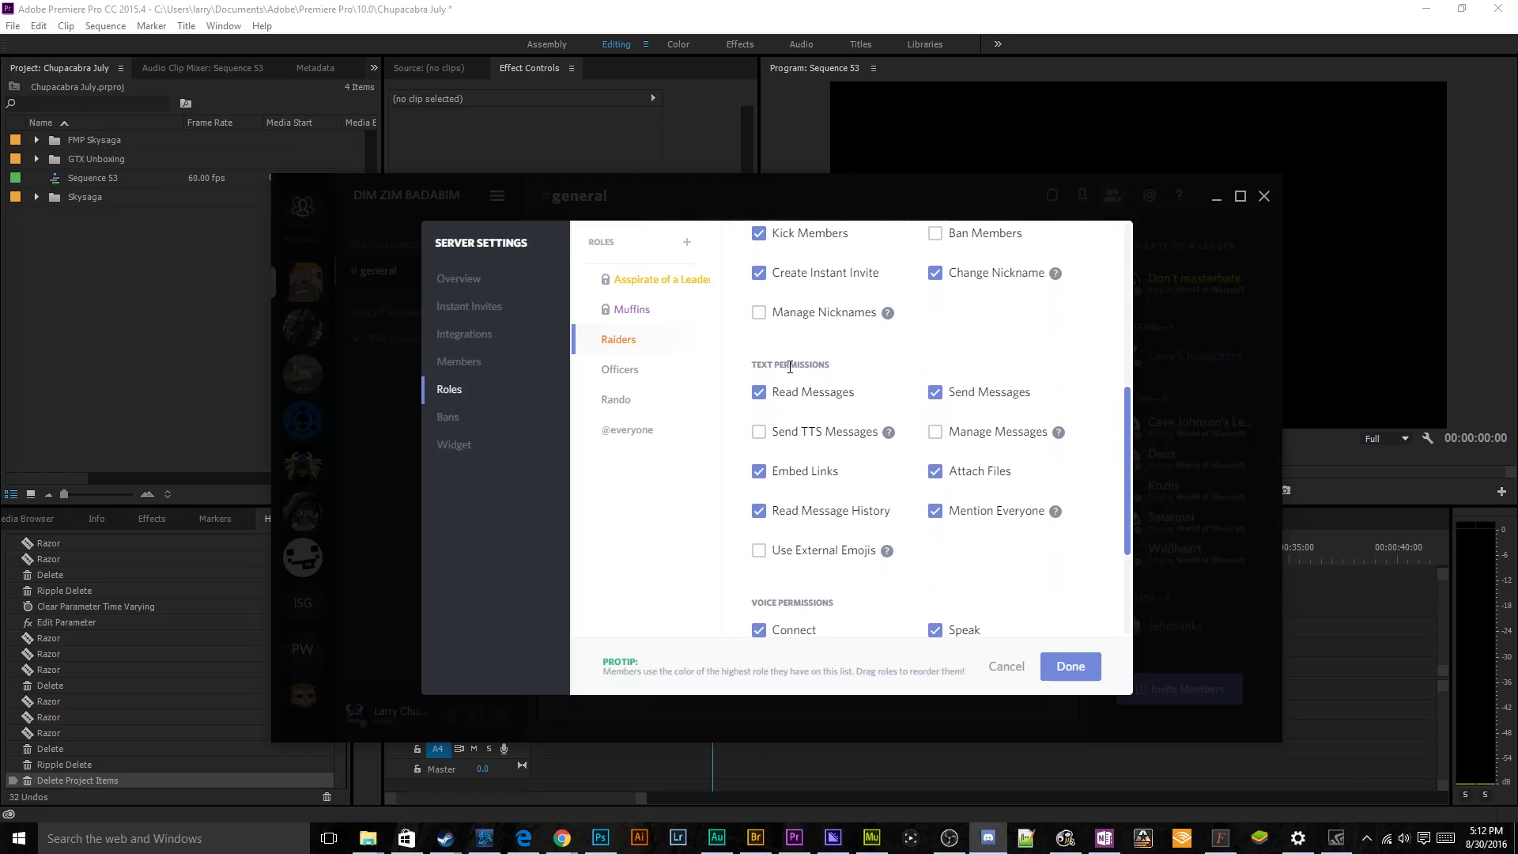
left_click(758, 431)
left_click(758, 550)
scroll(792, 531, "down", 1)
scroll(793, 531, "down", 3)
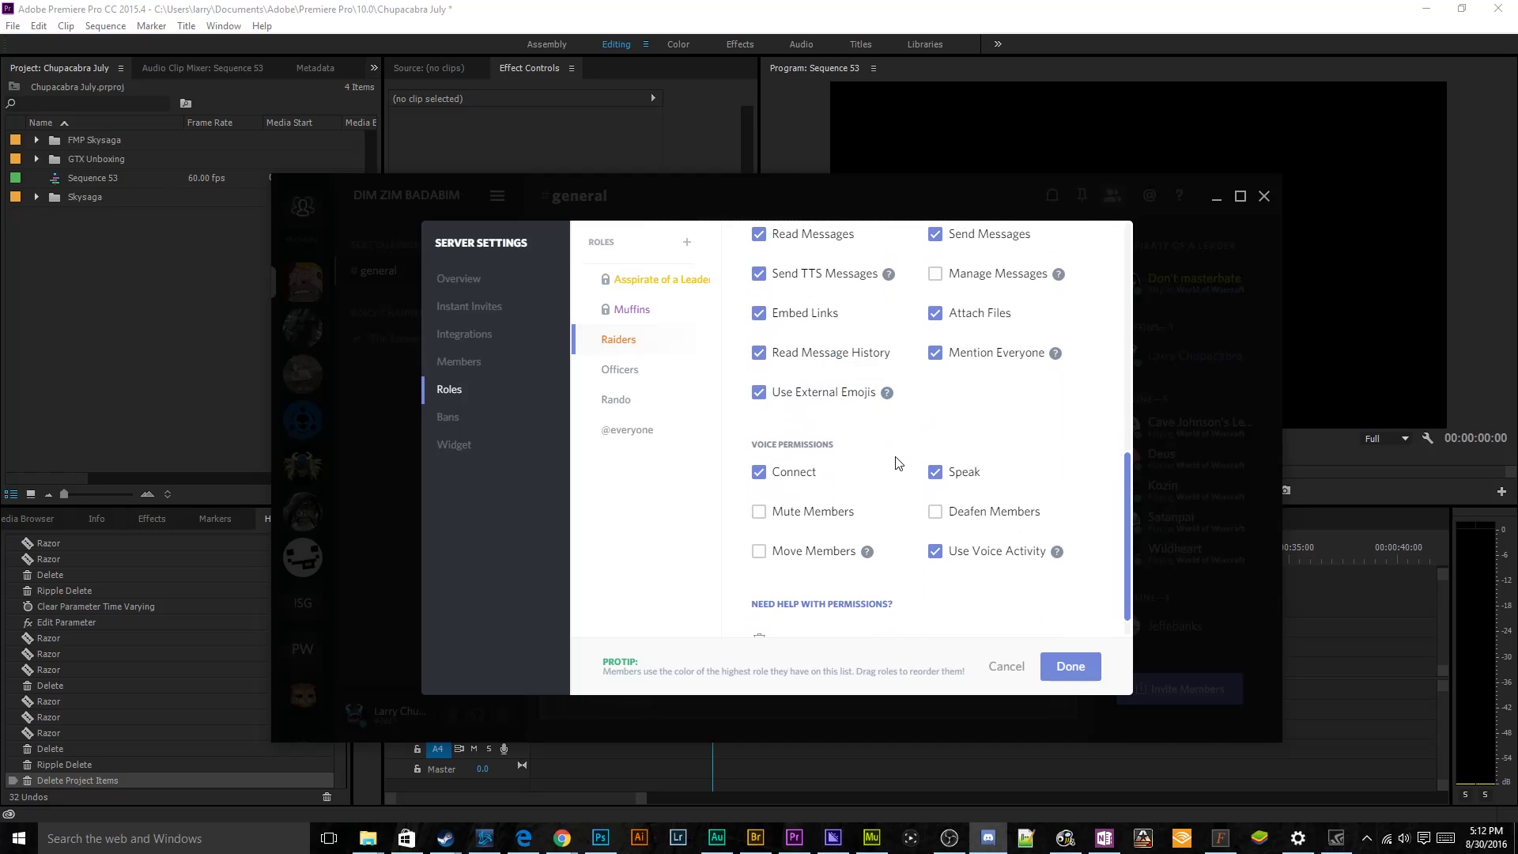
scroll(898, 463, "down", 1)
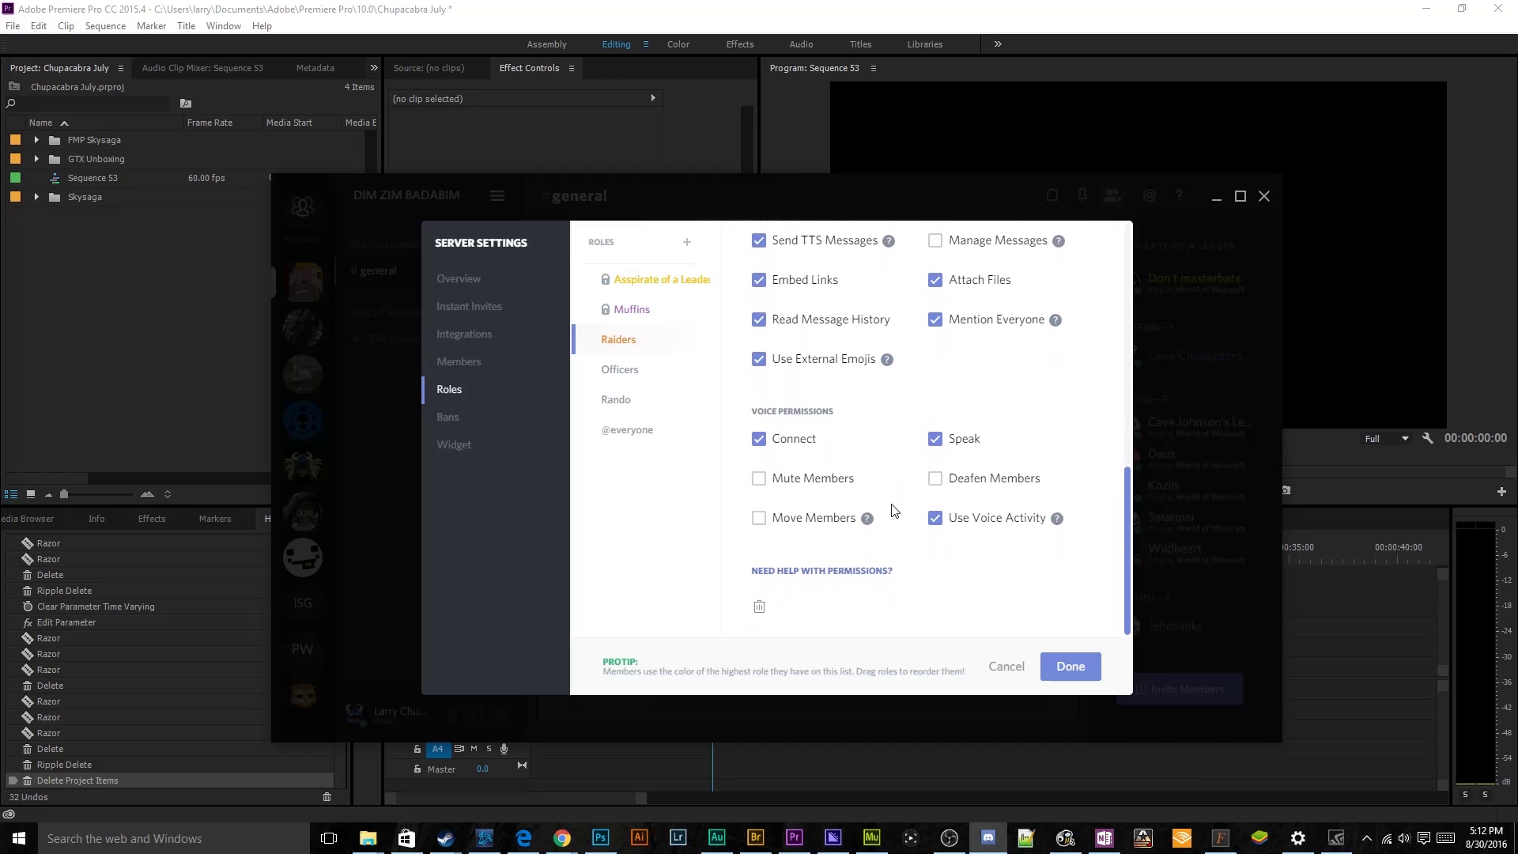
left_click(804, 529)
left_click(685, 376)
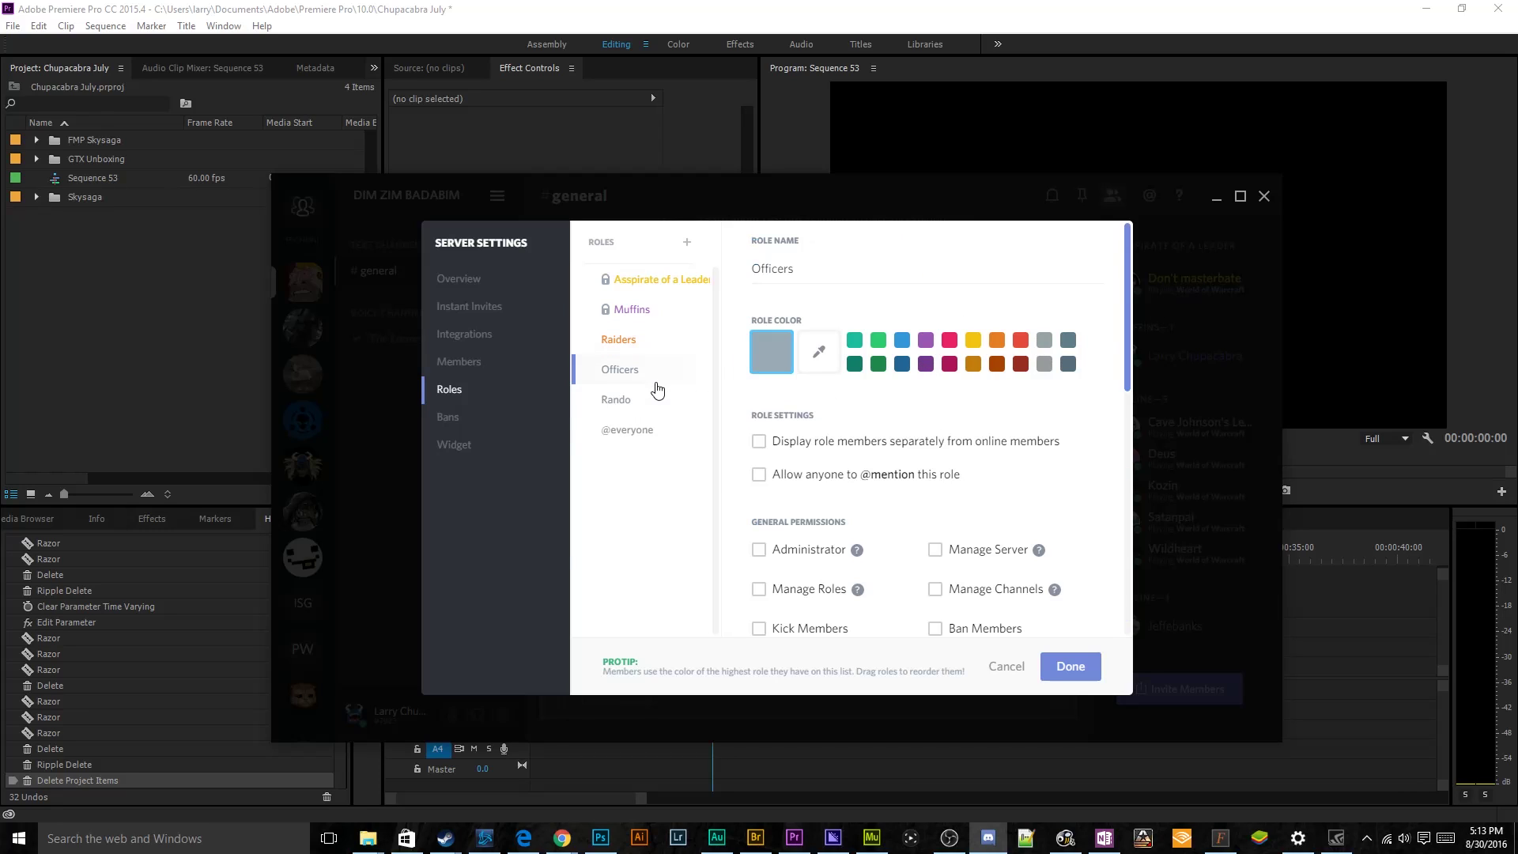
left_click(949, 363)
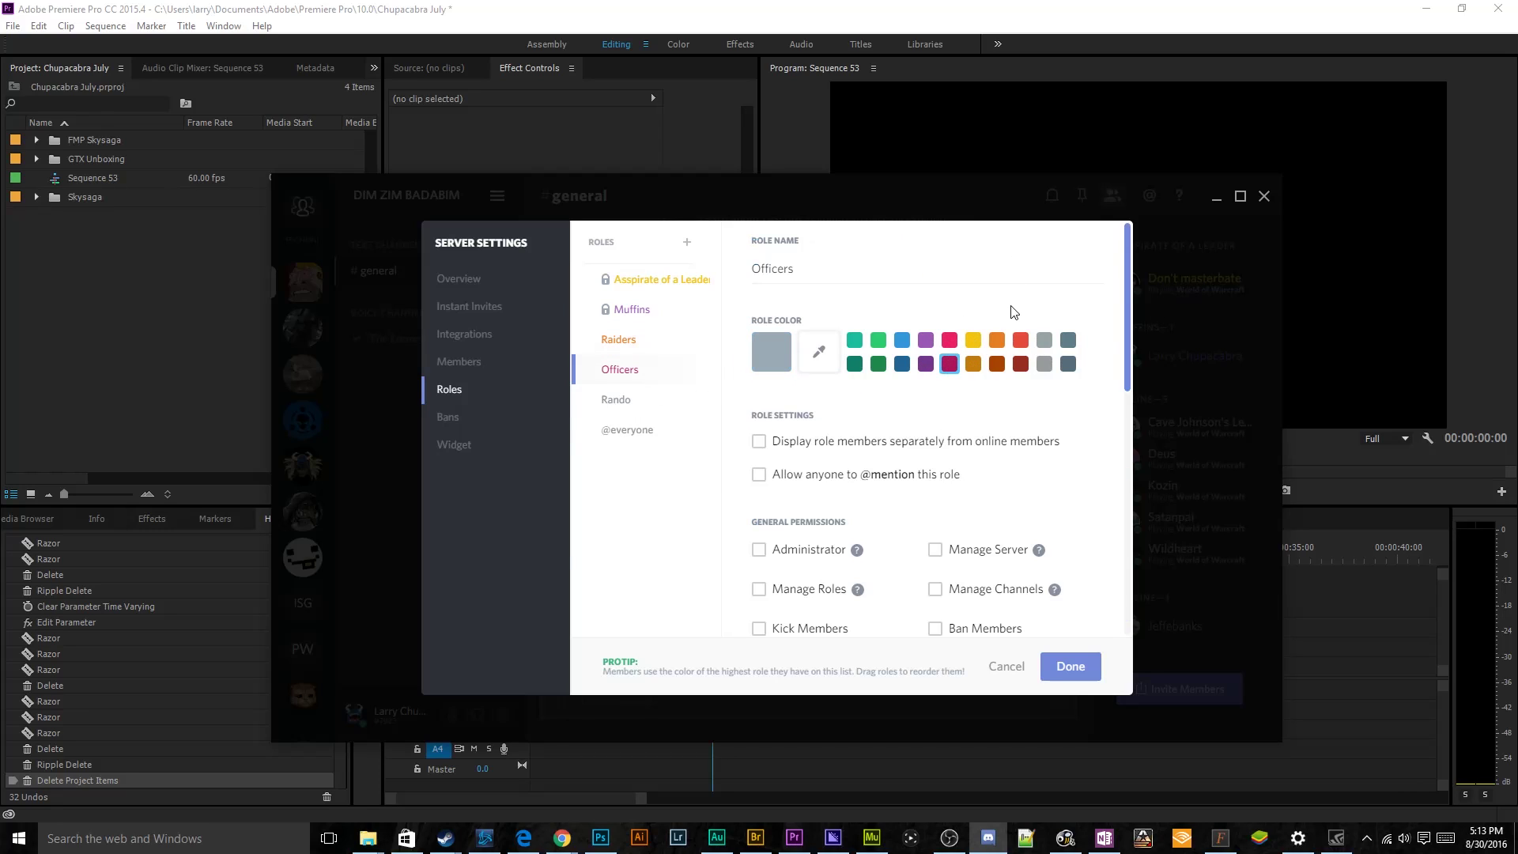
left_click(1019, 360)
left_click(949, 368)
left_click(759, 441)
left_click(759, 474)
- Grant the Officers role Manage Roles, Manage Channels, Kick Members, Ban Members, Create Instant Invite and Manage Nicknames
scroll(903, 499, "down", 2)
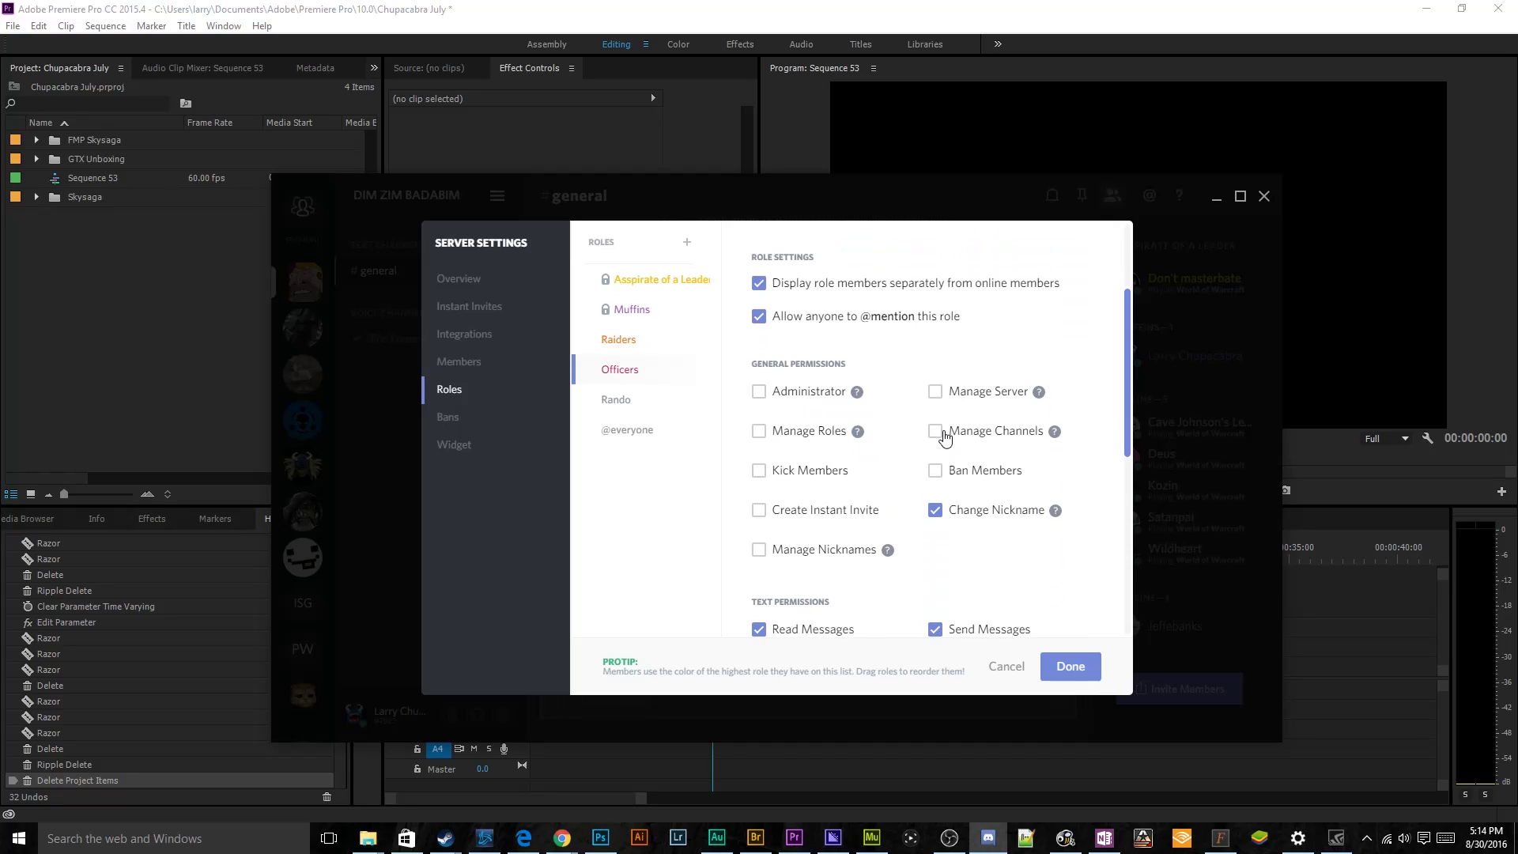
left_click(937, 433)
left_click(787, 439)
left_click(817, 477)
left_click(936, 475)
left_click(807, 518)
left_click(810, 554)
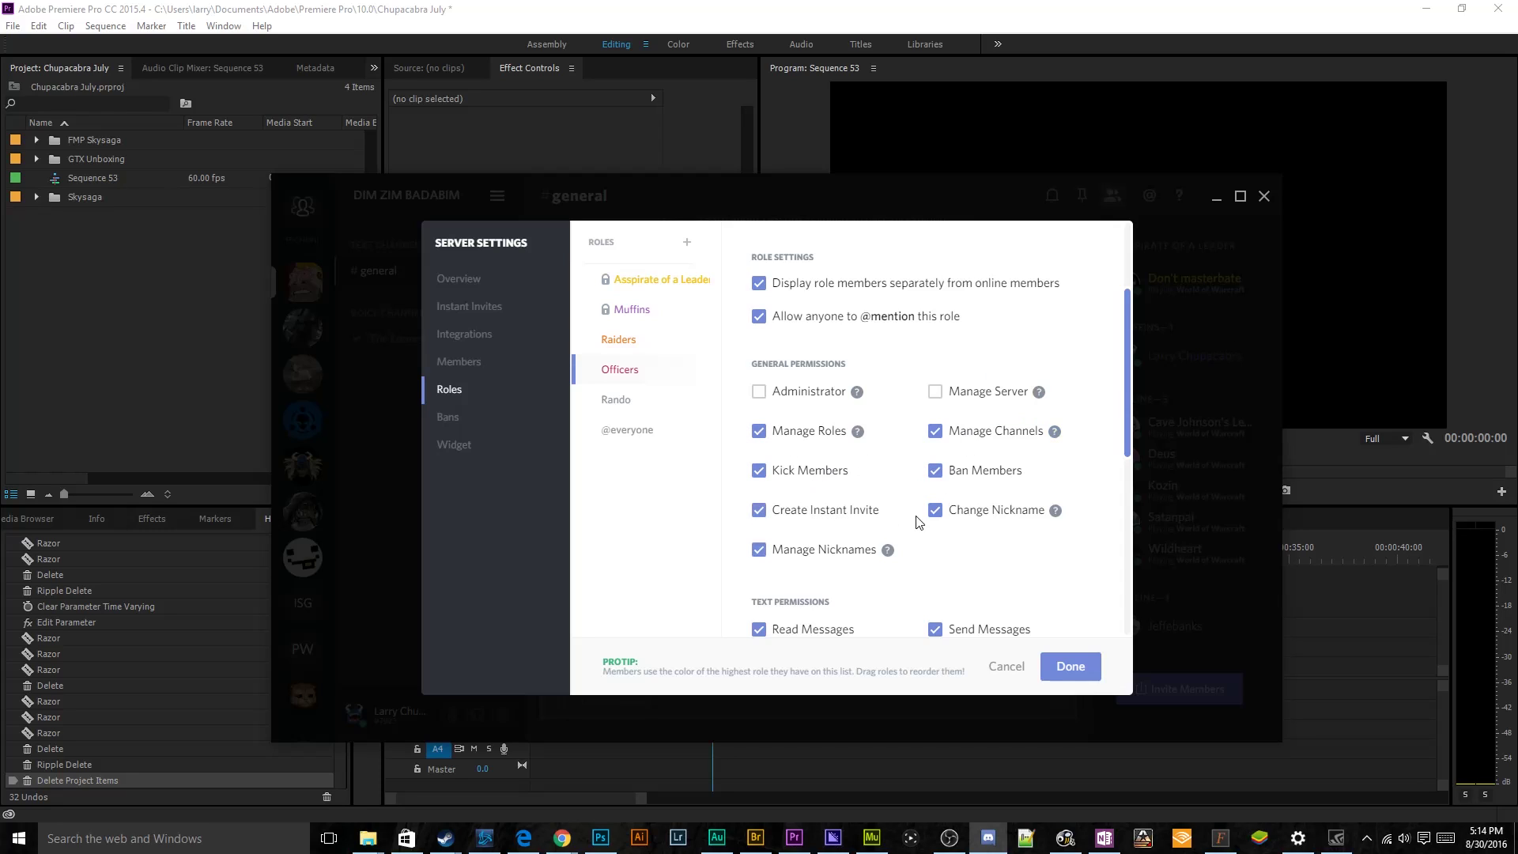
- Enable Send TTS Messages, Manage Messages and Use External Emojis in the Officers role's text permissions
scroll(878, 553, "down", 2)
scroll(877, 382, "down", 1)
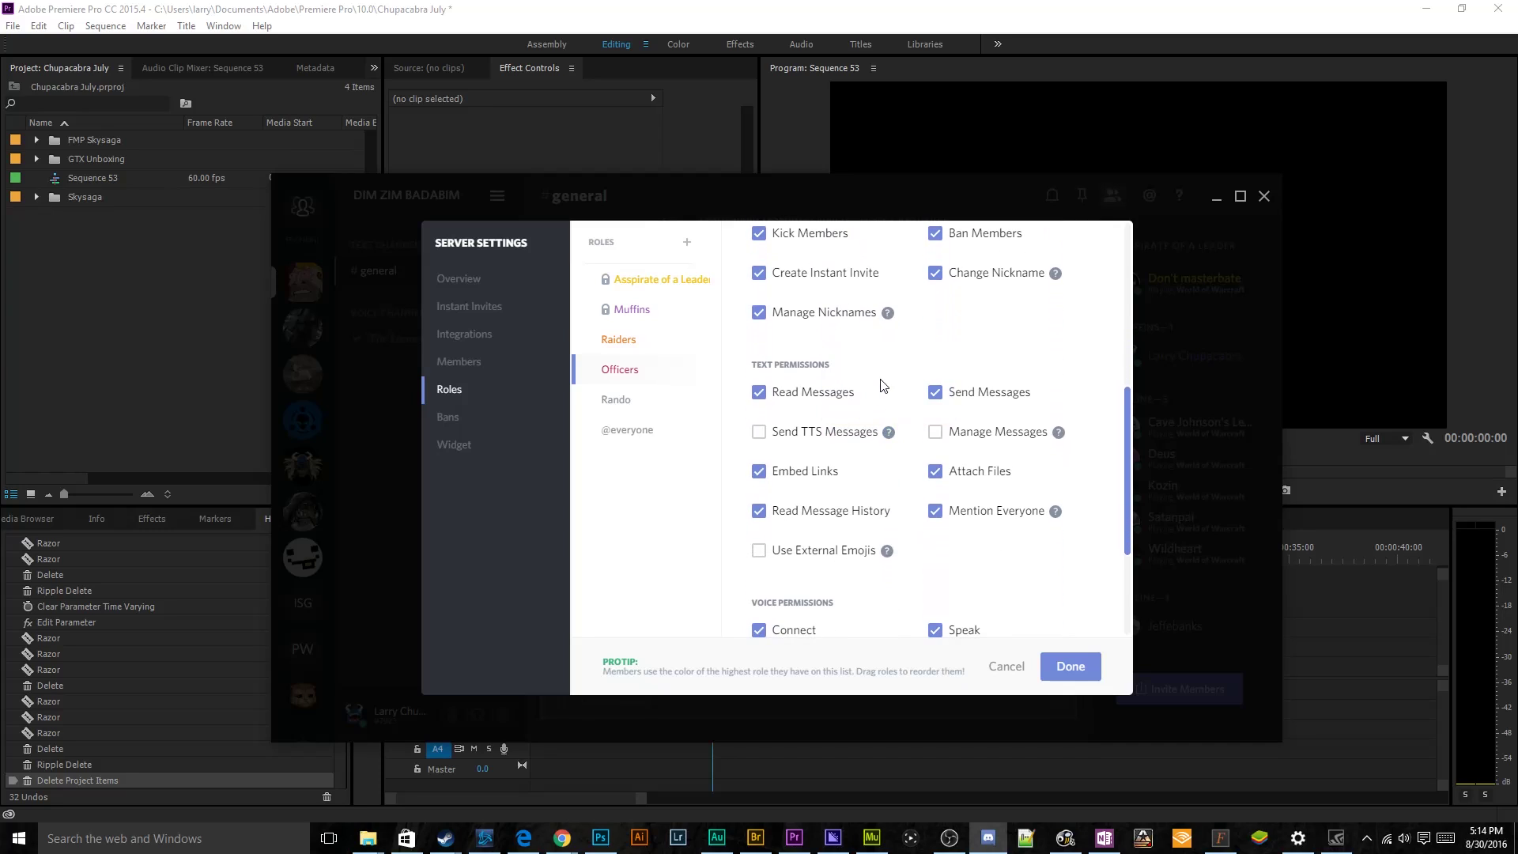
scroll(828, 410, "up", 1)
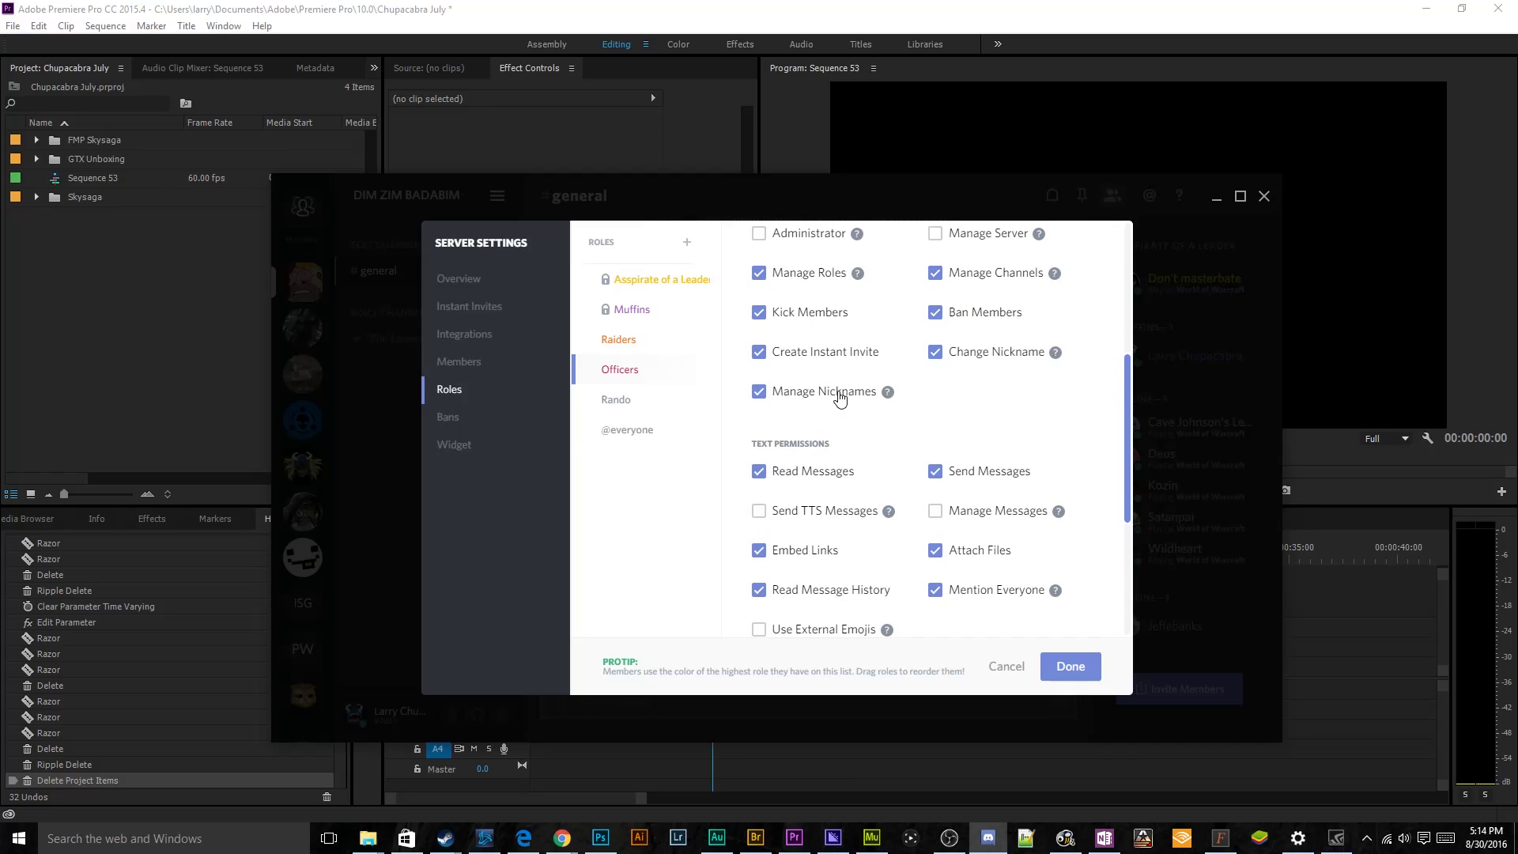
mouse_move(892, 403)
scroll(838, 308, "down", 2)
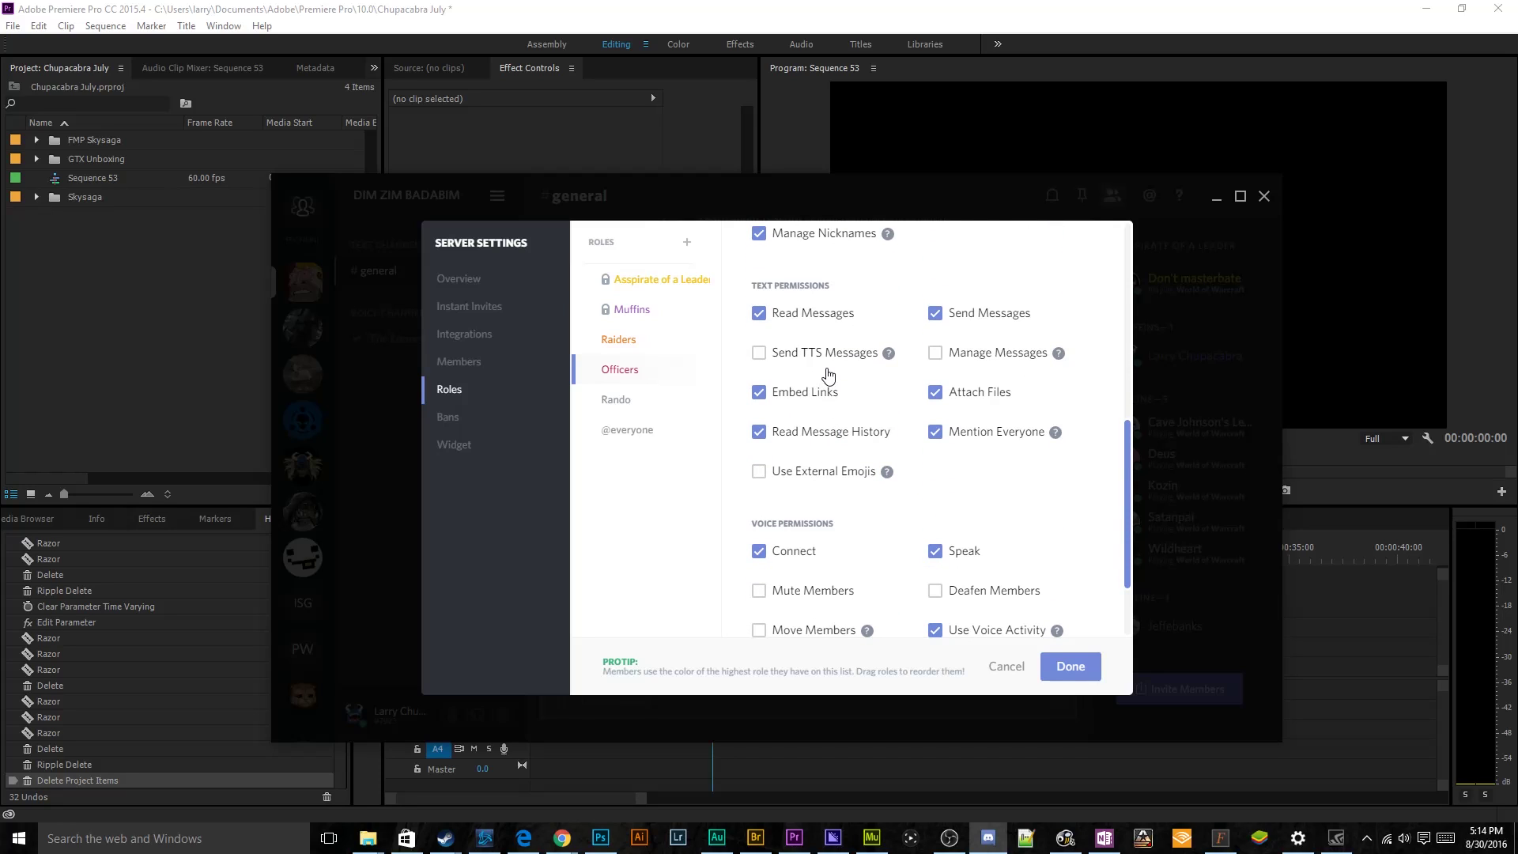
left_click(825, 356)
left_click(994, 353)
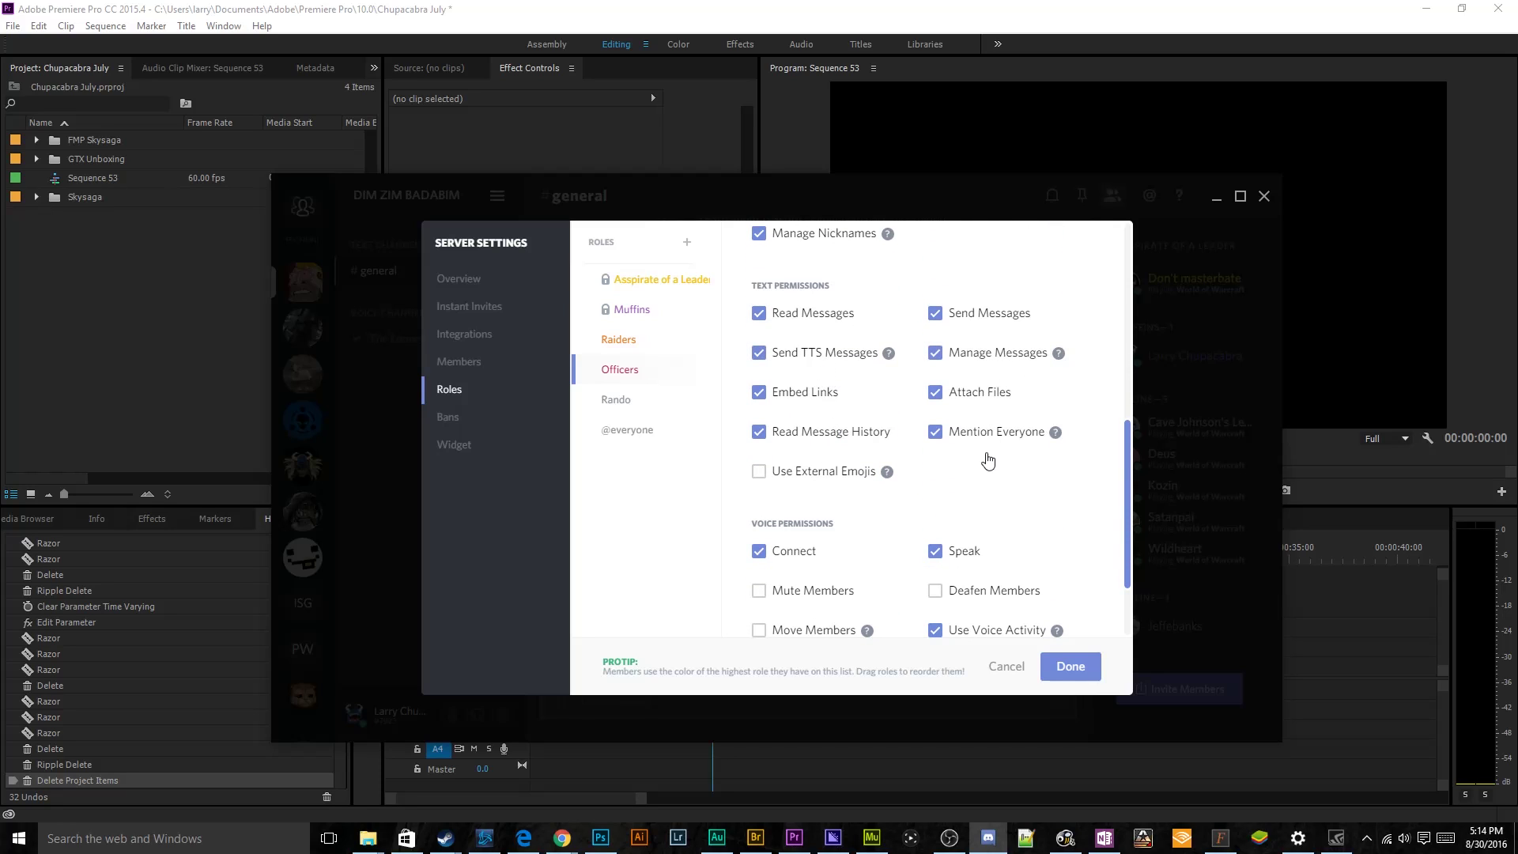
left_click(829, 480)
- Enable Mute Members, Deafen Members and Move Members for the Officers role and review its full permissions
scroll(766, 636, "down", 2)
left_click(844, 481)
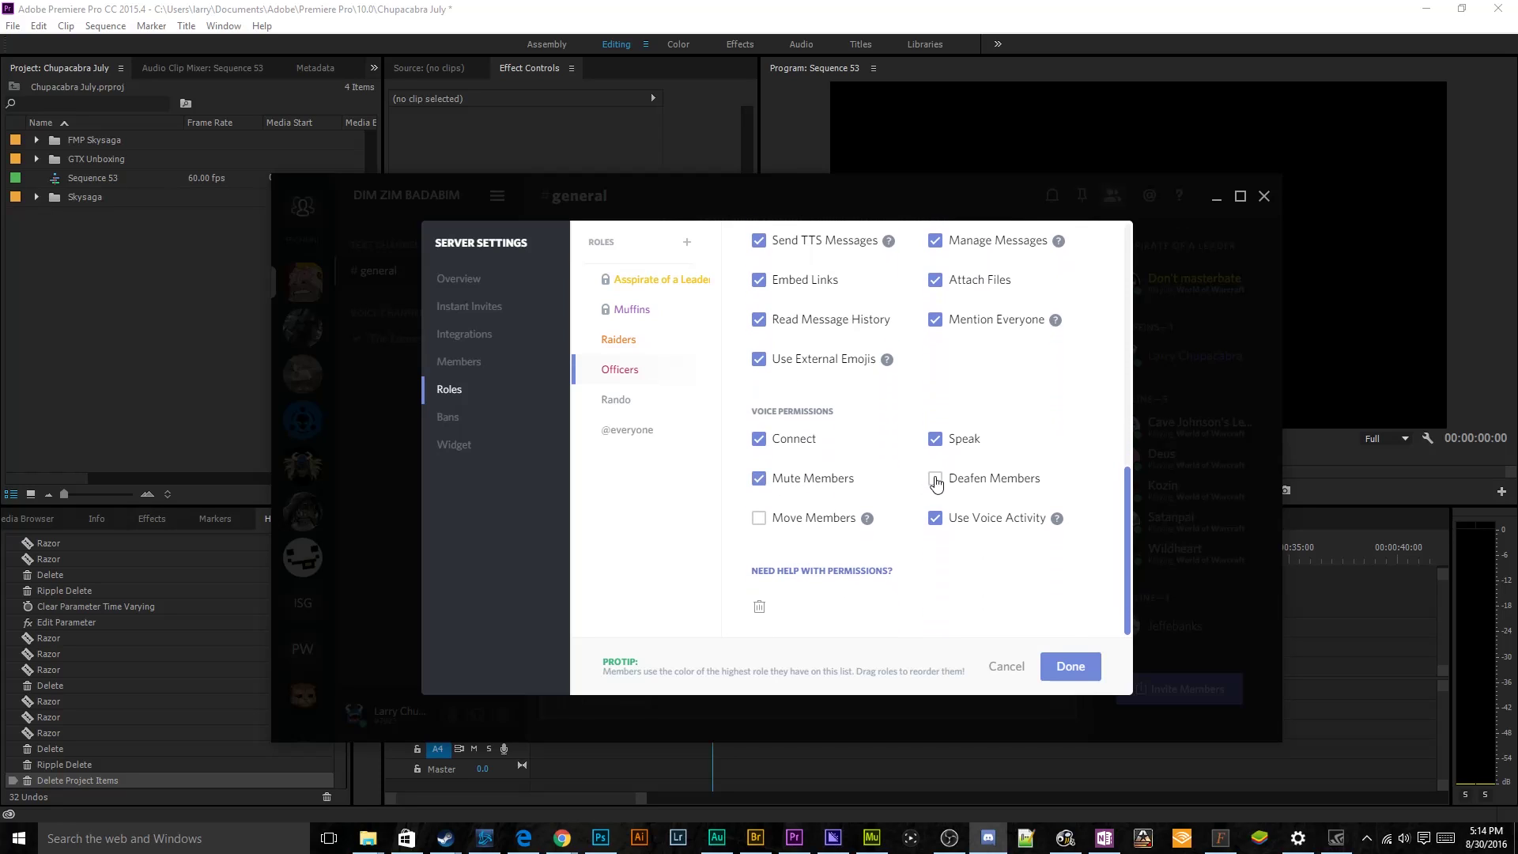
left_click(936, 482)
left_click(772, 525)
scroll(881, 397, "up", 1)
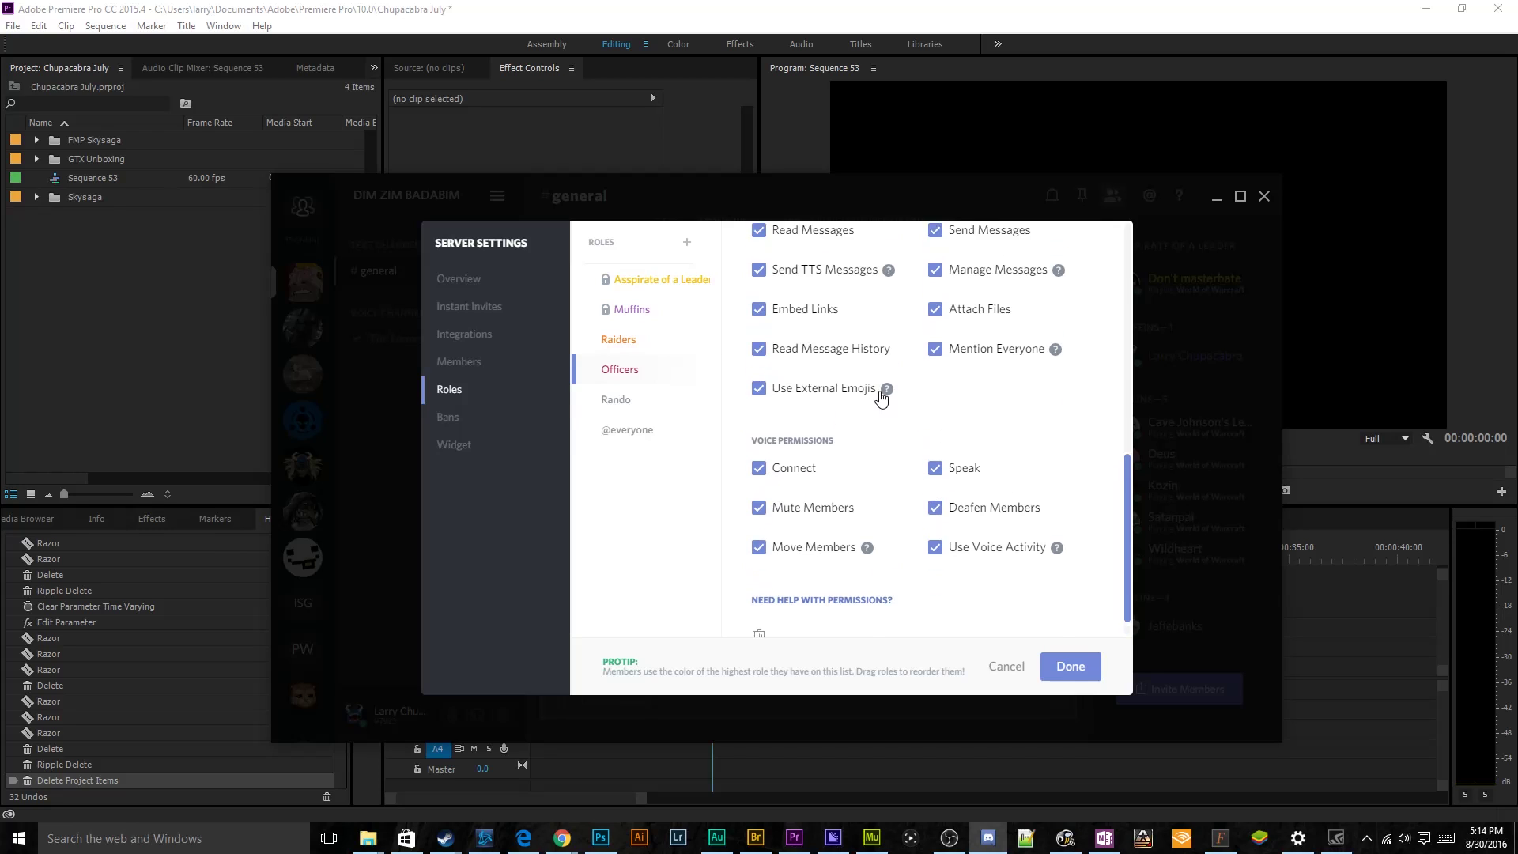
scroll(881, 397, "up", 6)
scroll(881, 402, "down", 2)
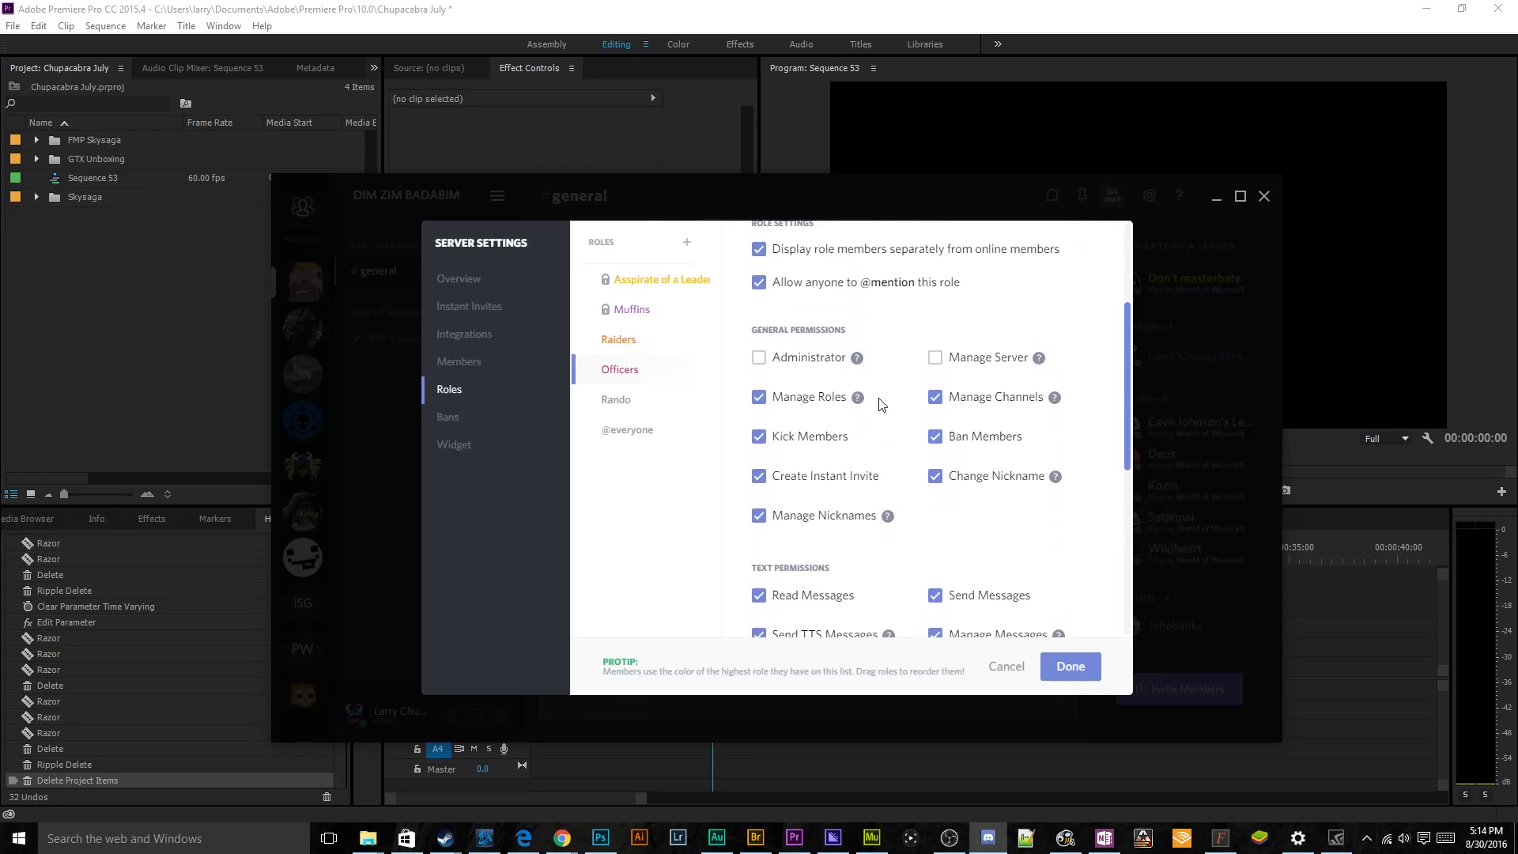
scroll(881, 405, "down", 5)
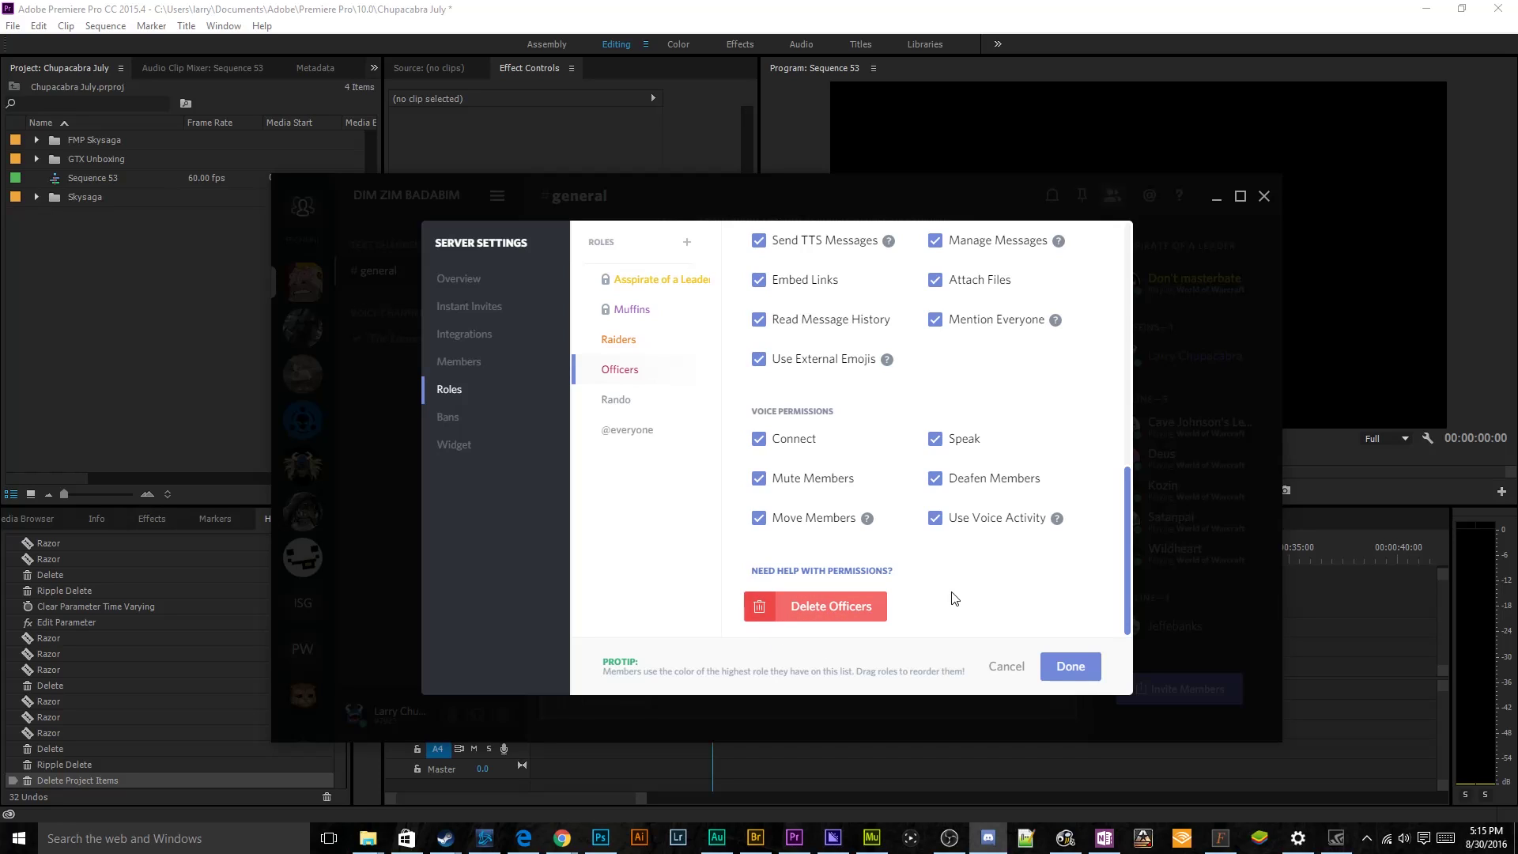
- Give the Rando role the dark green color and display its members separately from online members
left_click(639, 413)
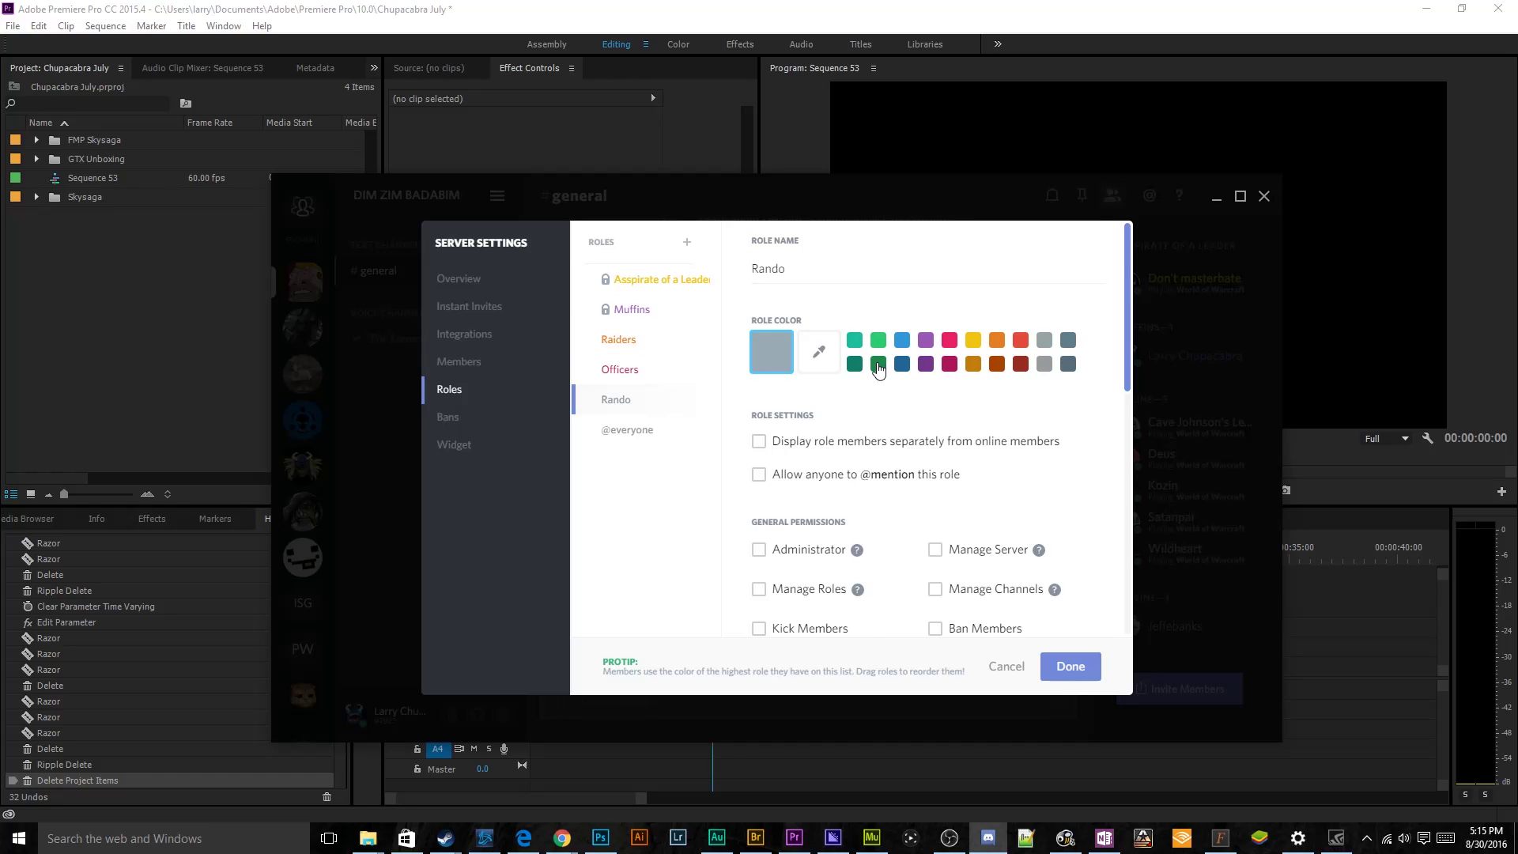
left_click(879, 366)
left_click(814, 448)
- Disable Attach Files and Use Voice Activity in the Rando role's text and voice permissions
scroll(911, 318, "down", 2)
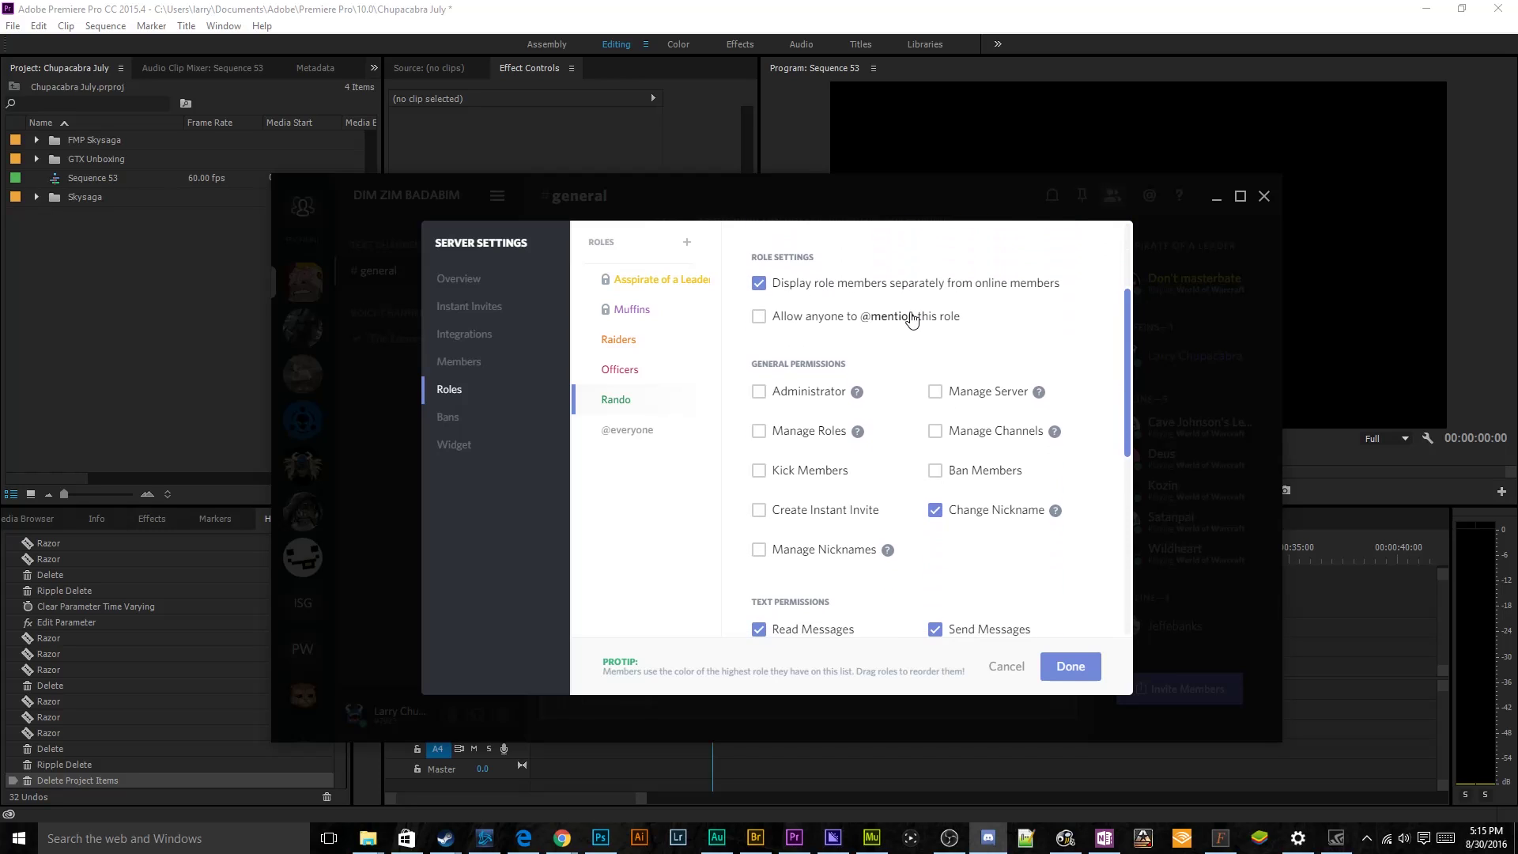
scroll(822, 364, "up", 1)
scroll(1029, 372, "down", 1)
scroll(847, 324, "down", 1)
scroll(931, 476, "up", 1)
scroll(904, 409, "down", 1)
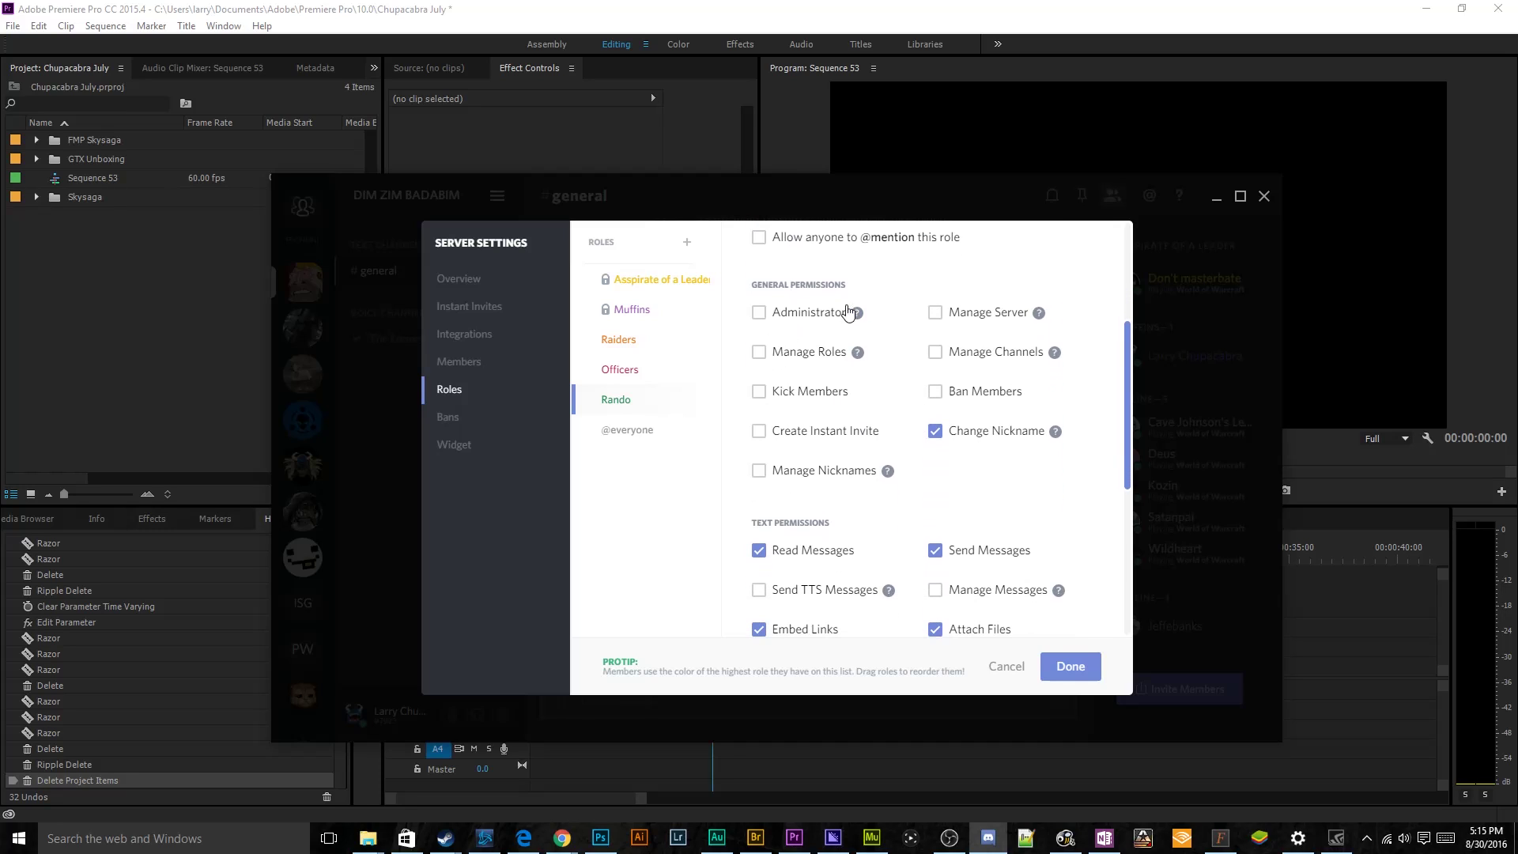
scroll(814, 348, "down", 3)
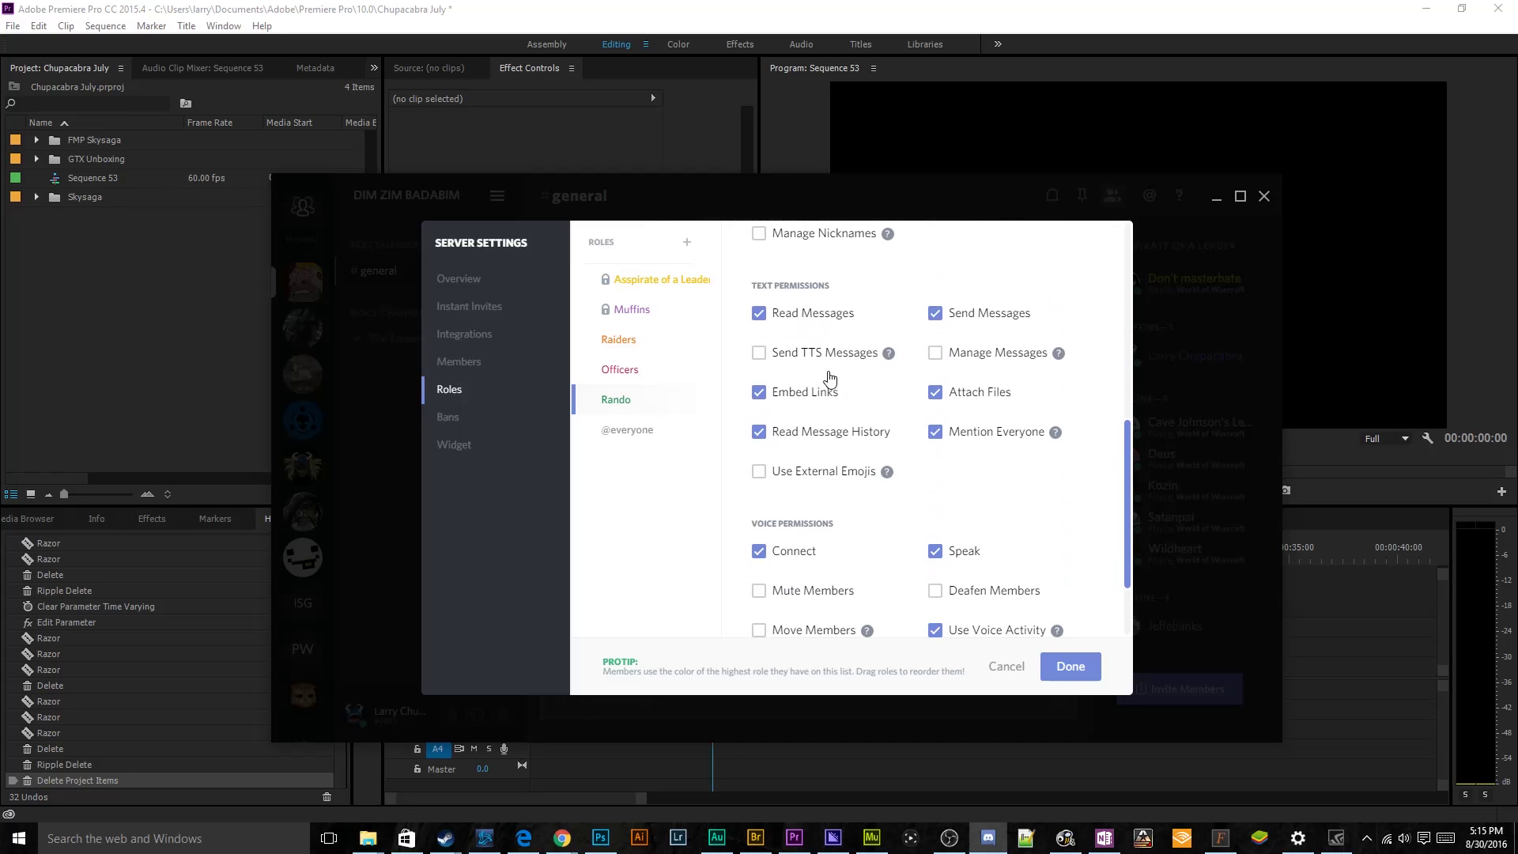
left_click(937, 394)
scroll(759, 395, "down", 3)
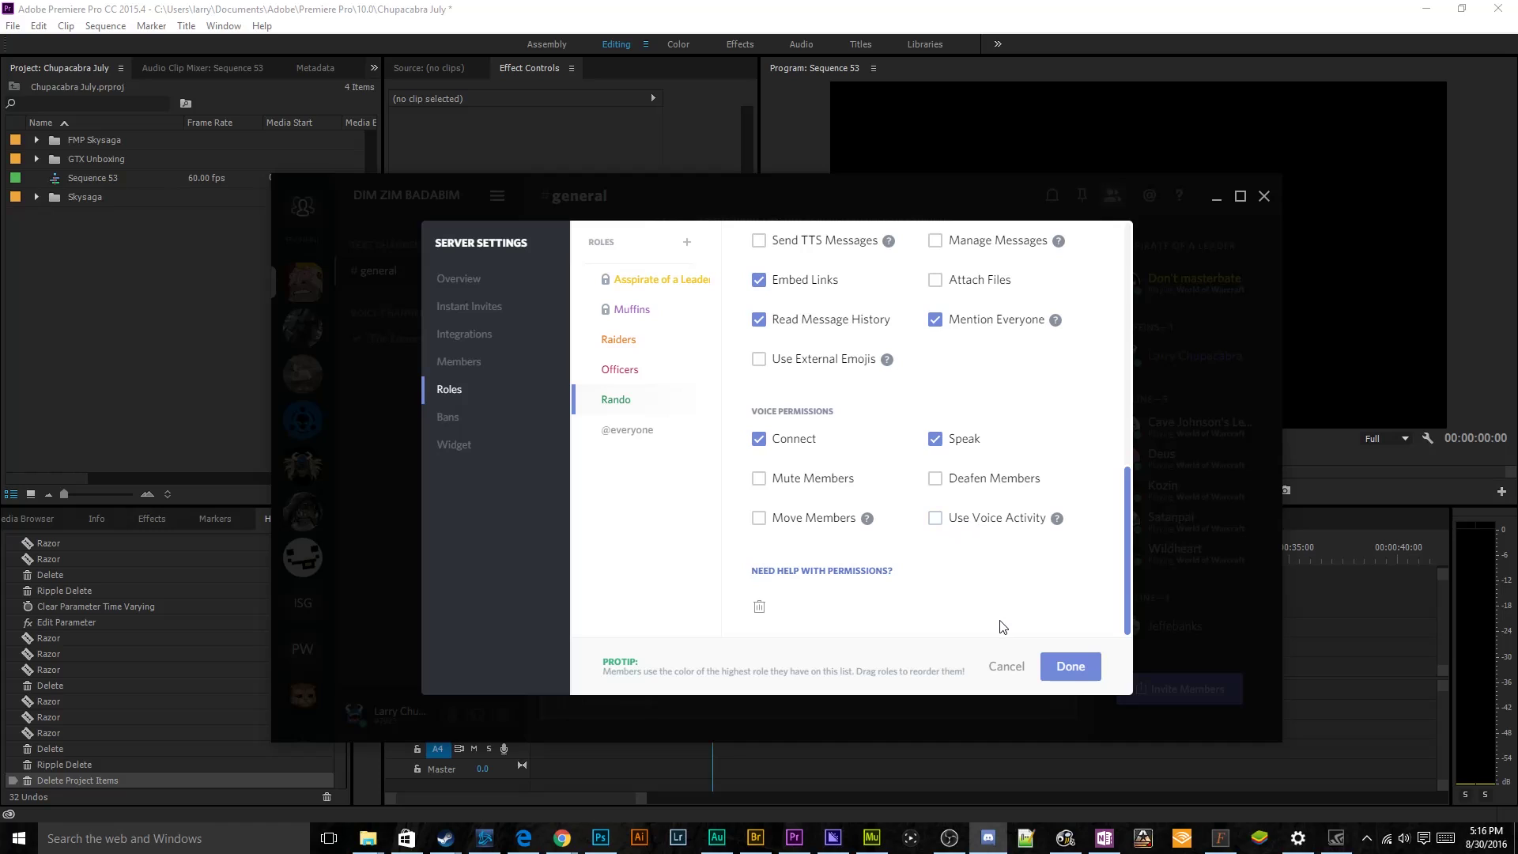
left_click(963, 528)
scroll(996, 490, "up", 10)
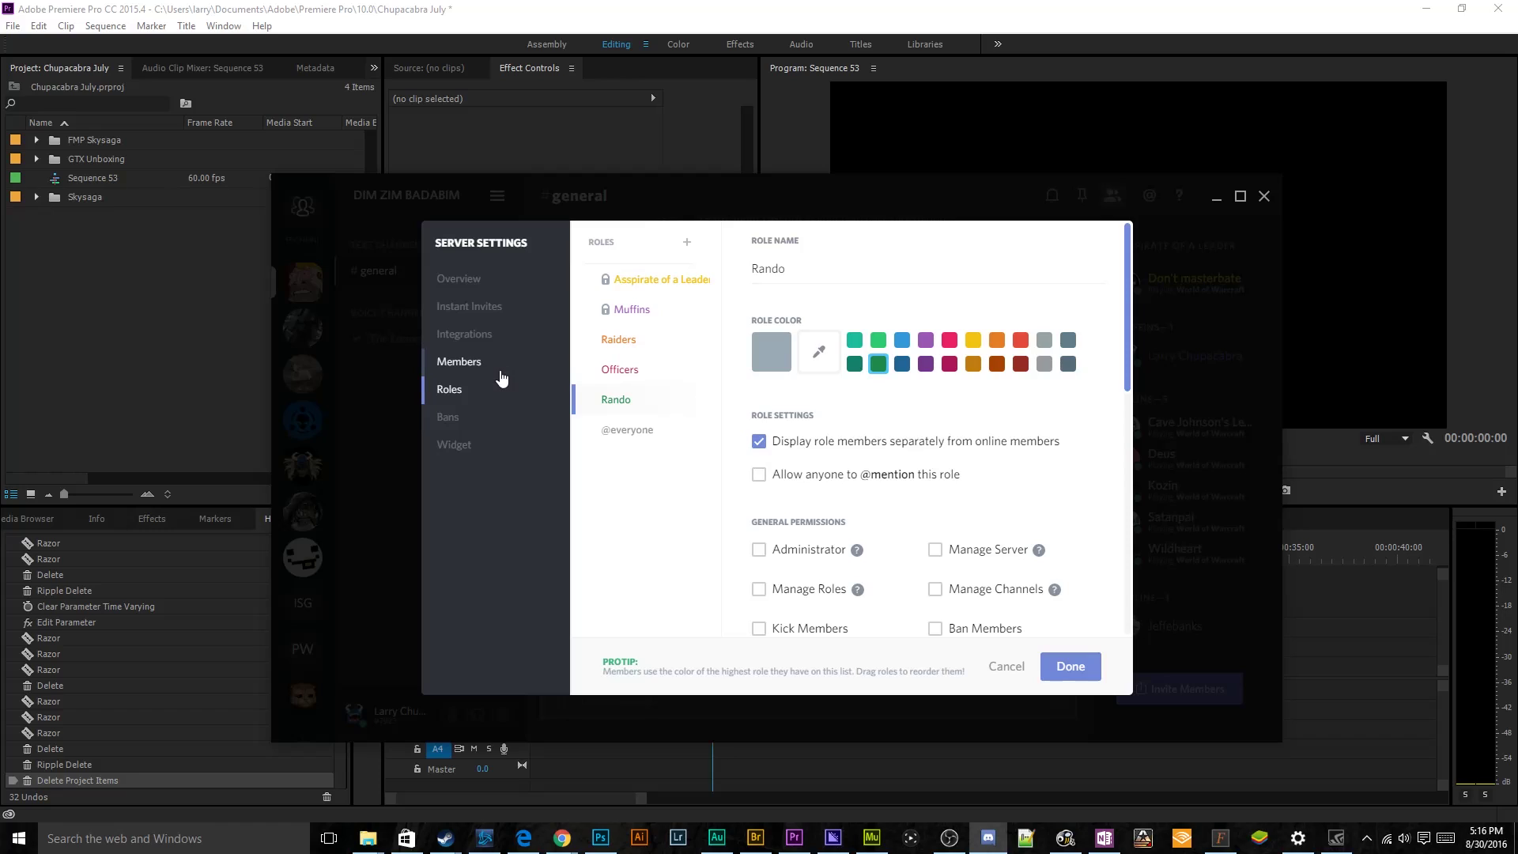
left_click(459, 361)
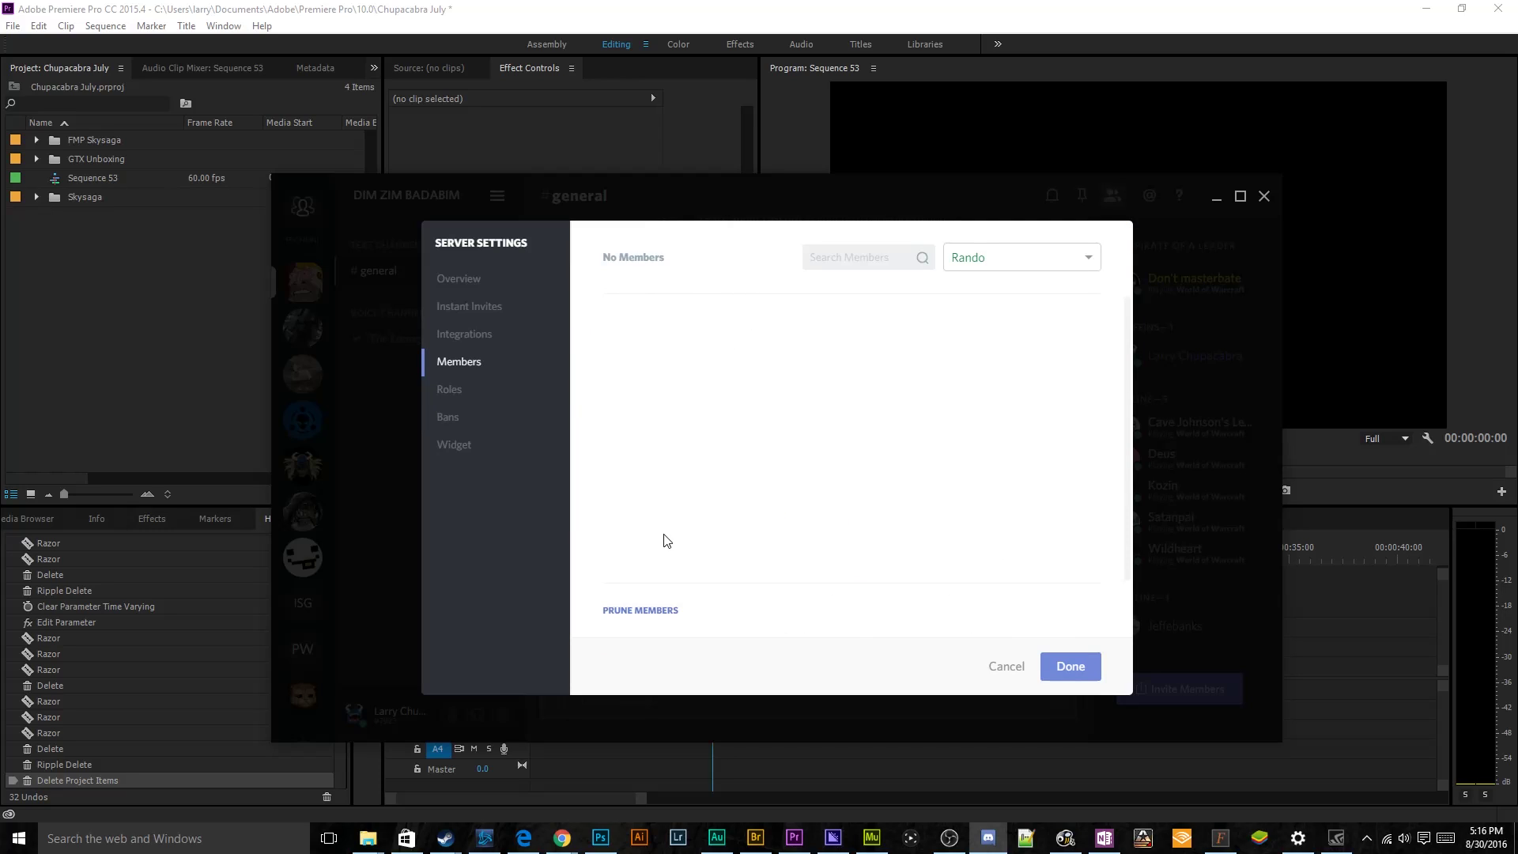
left_click(980, 261)
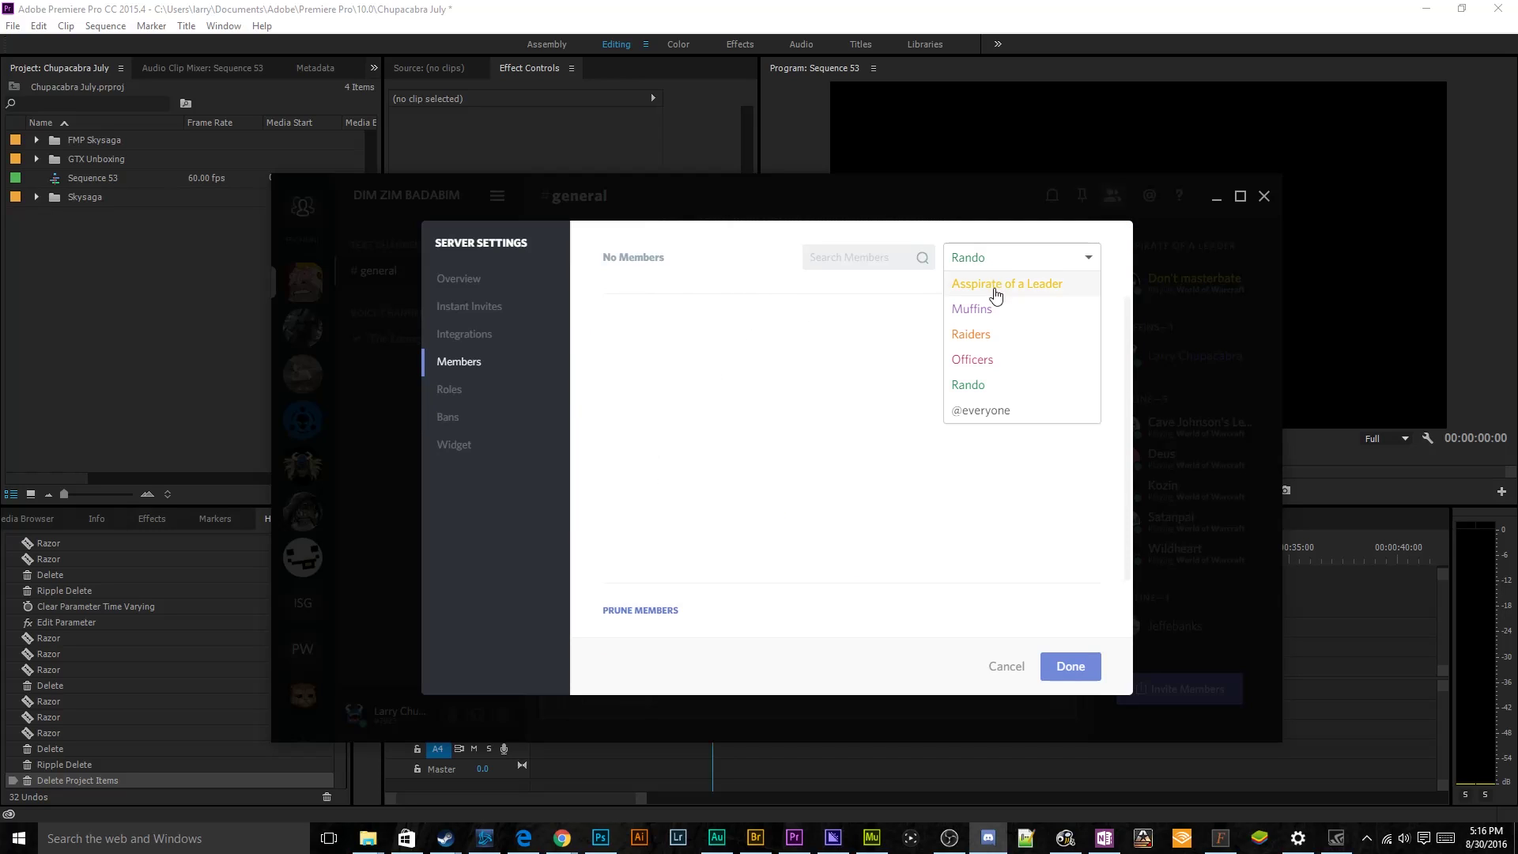
left_click(981, 411)
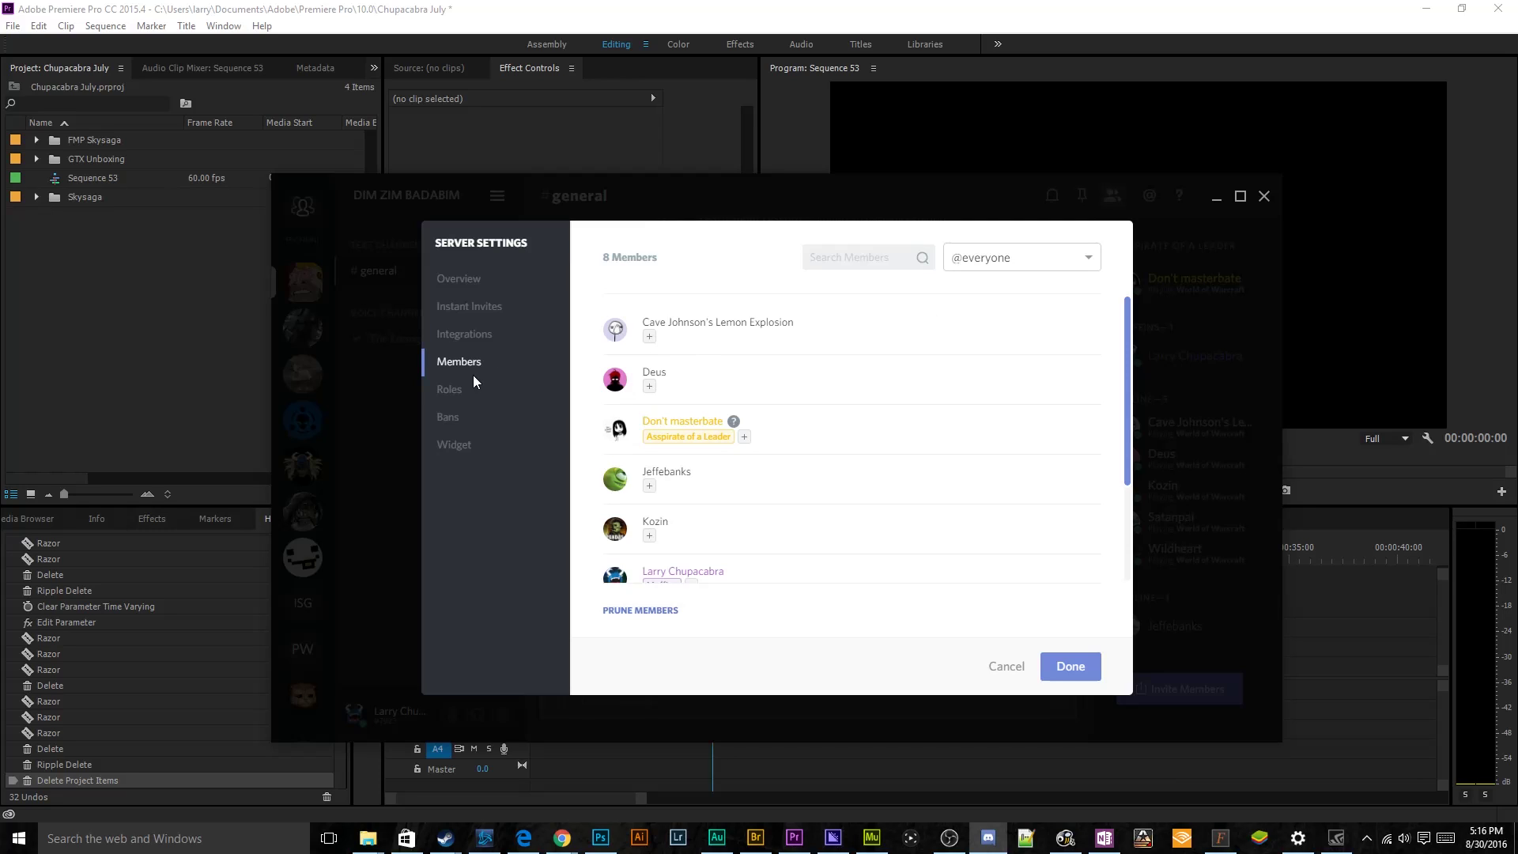
left_click(998, 258)
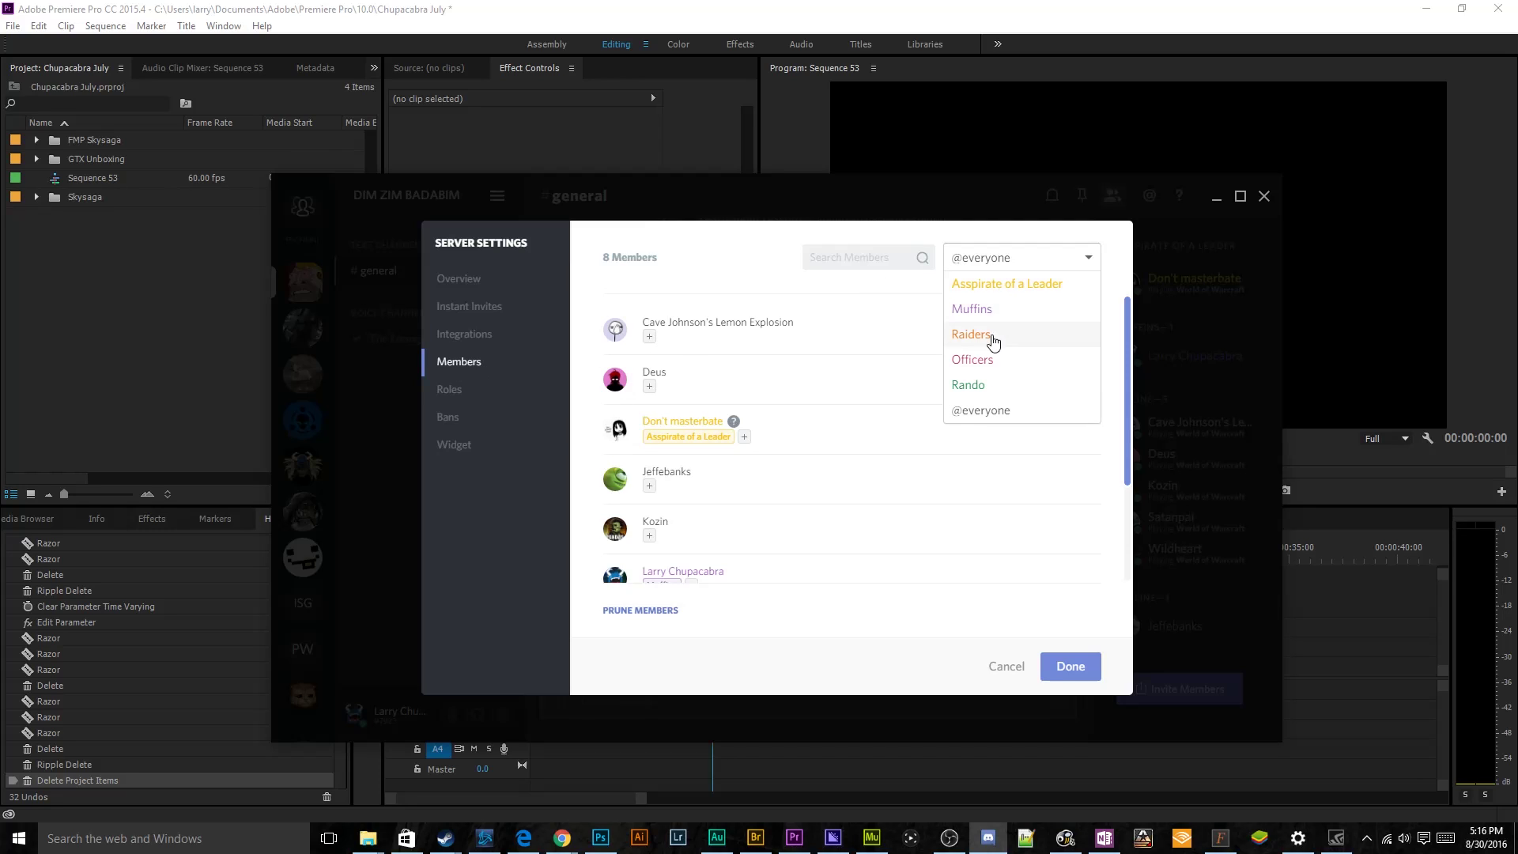
left_click(994, 413)
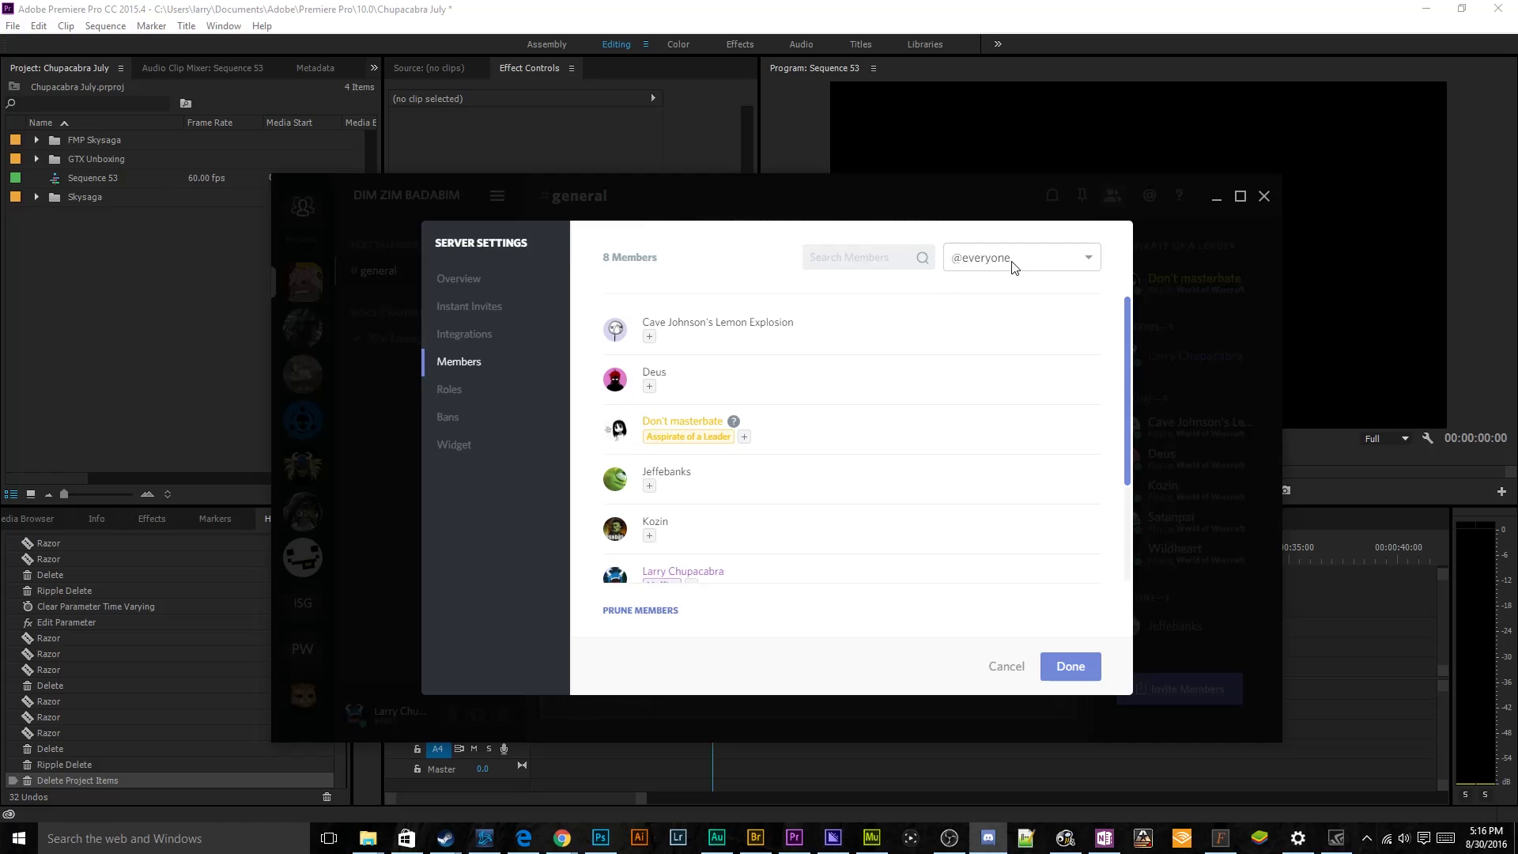
- Check the role filter options of the member list, search the members for "De" and clear the search
left_click(1015, 266)
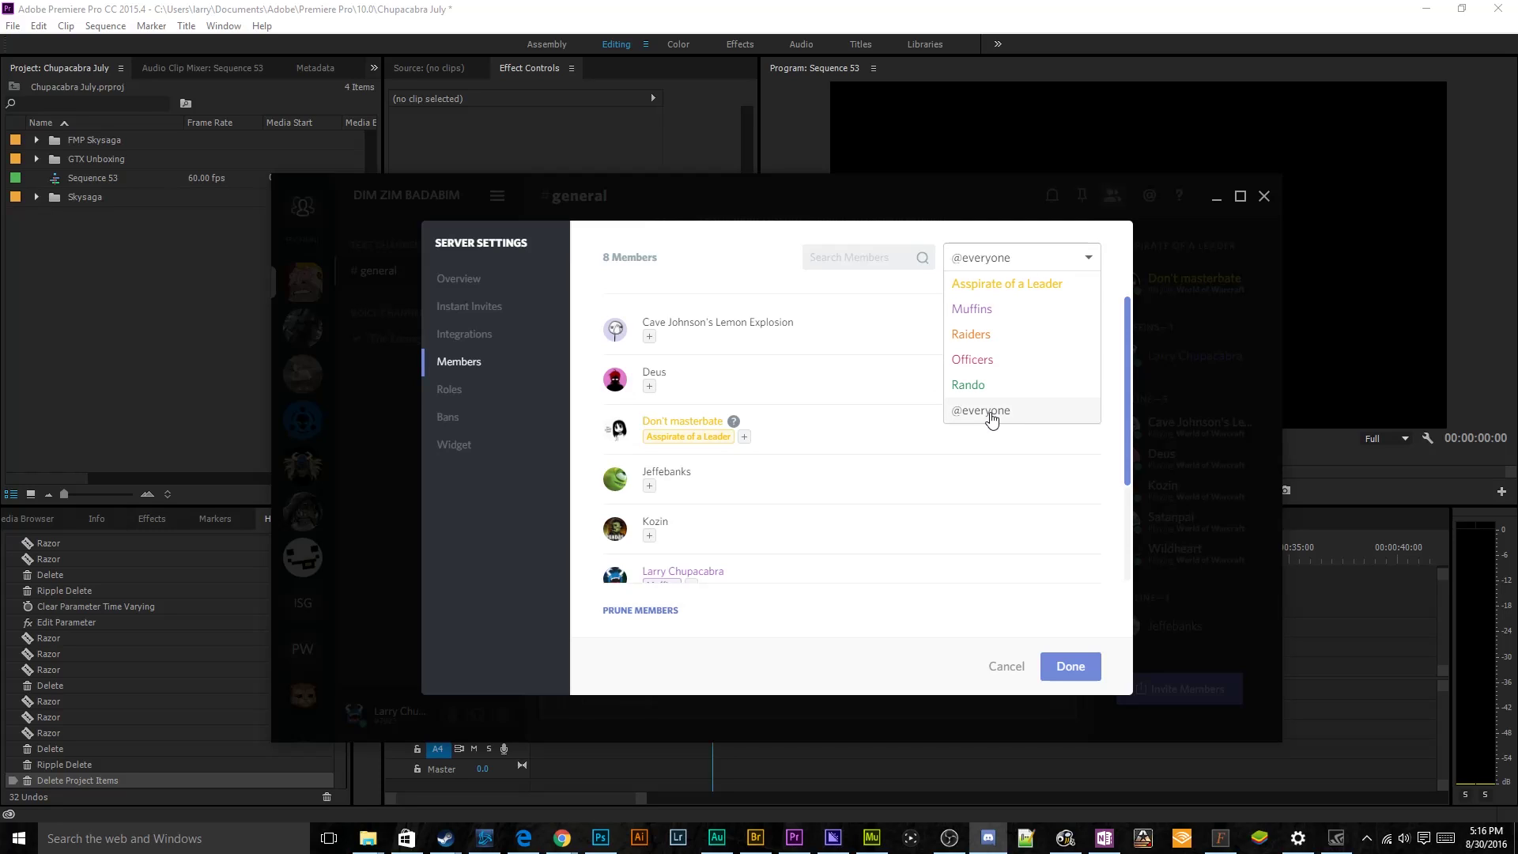
left_click(841, 262)
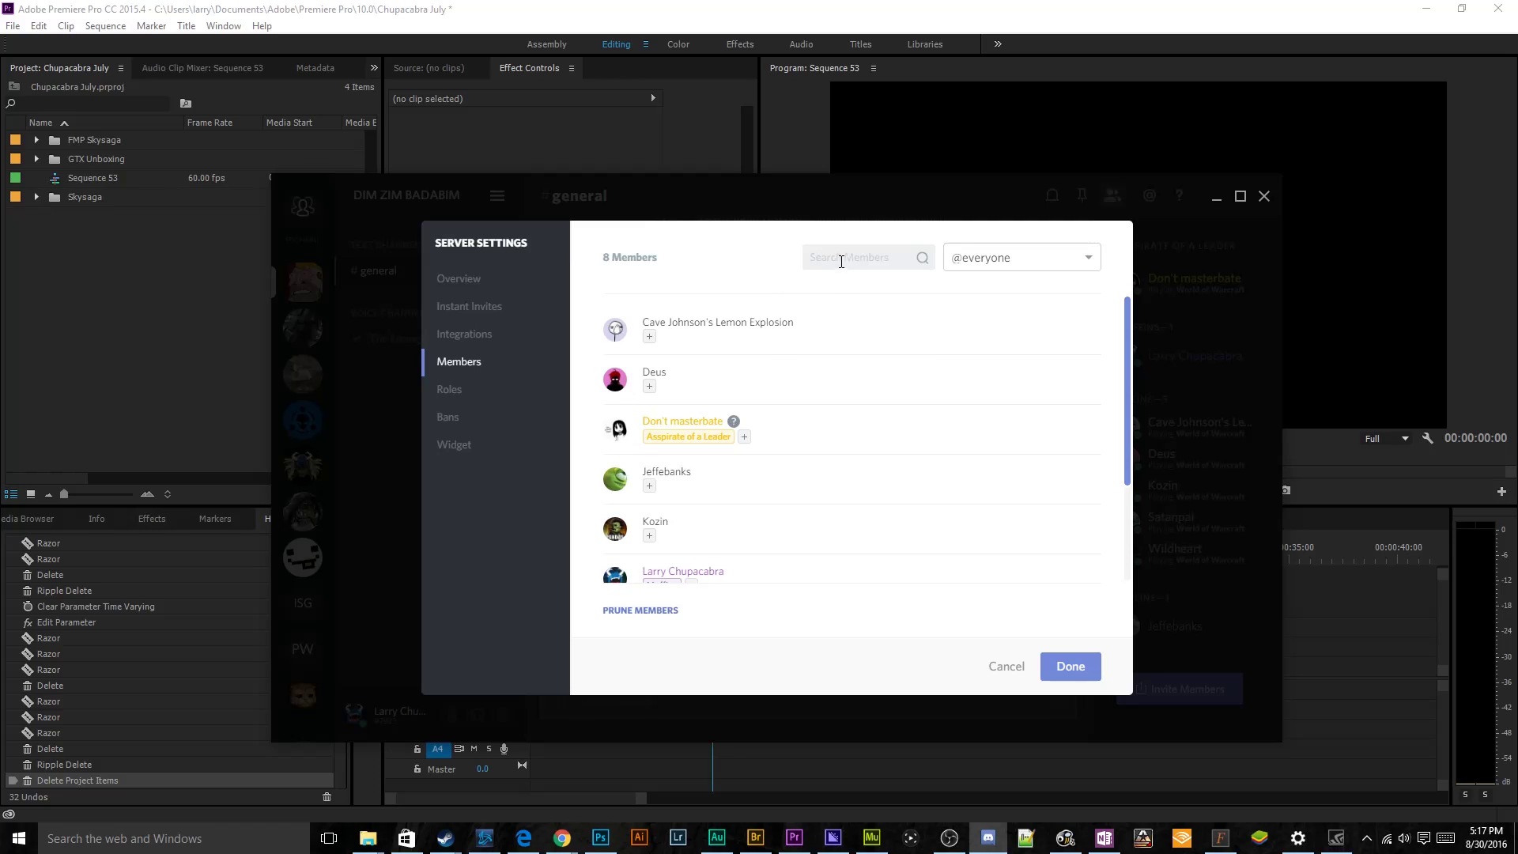
type("Deus")
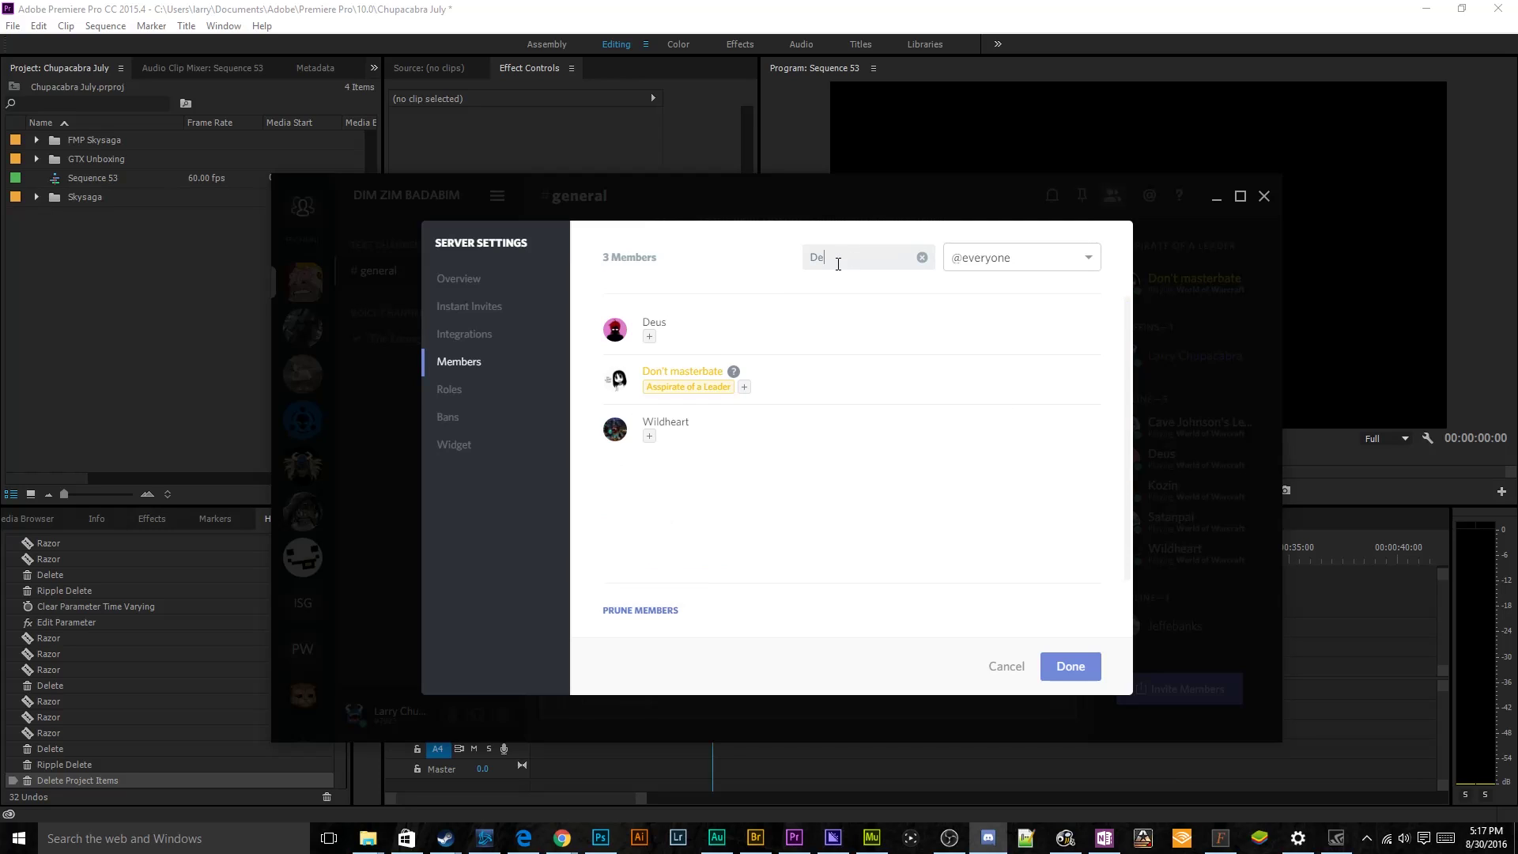
key("BackSpace")
key("BackSpace")
key("BackSpace")
key("BackSpace")
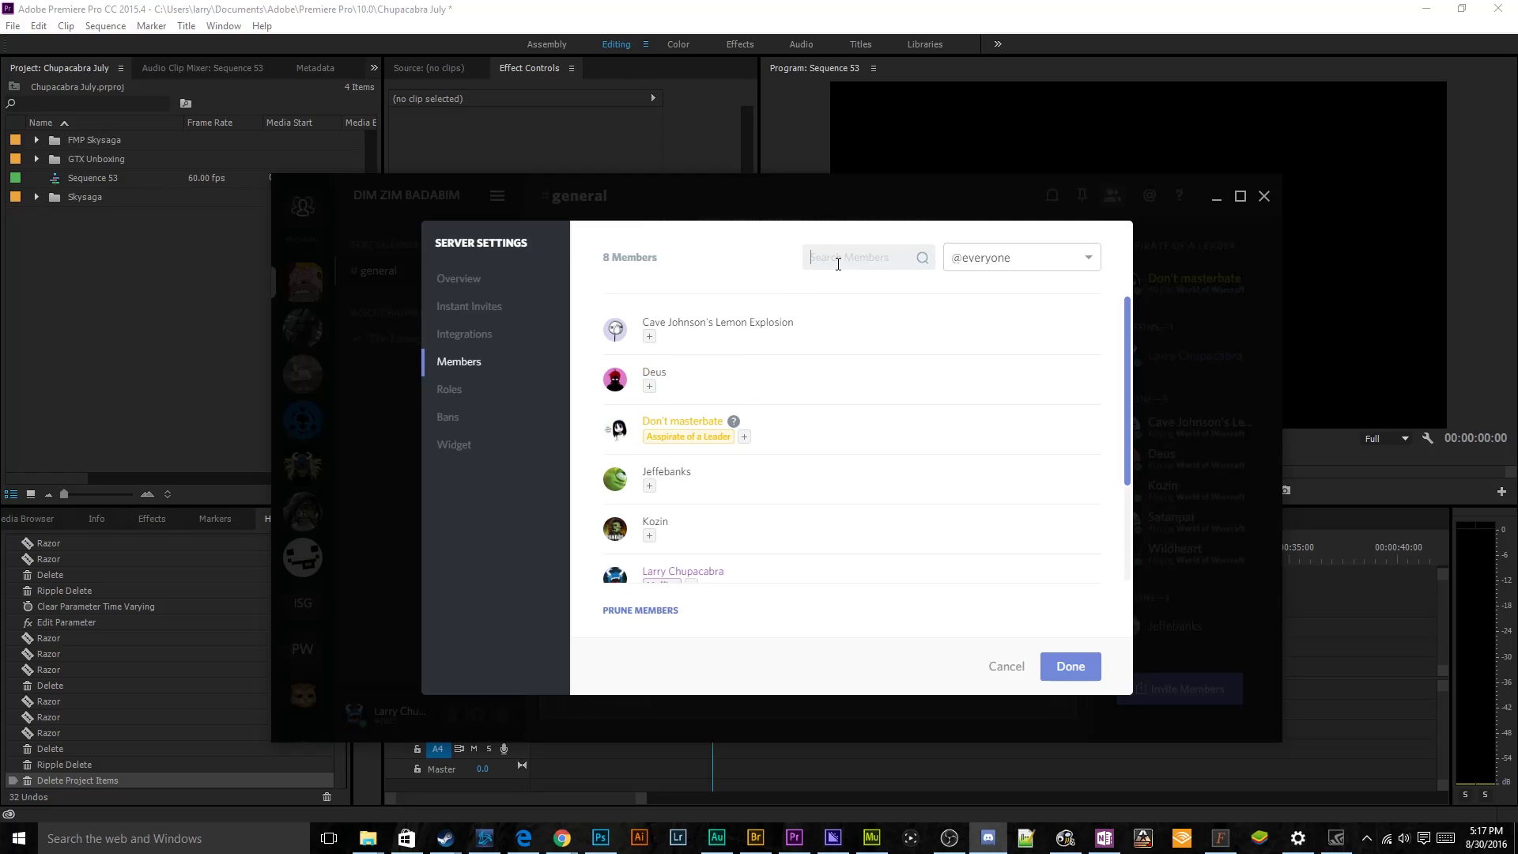
- Assign the Officers role to the first listed member and the Raiders role to the second
mouse_move(806, 312)
left_click(649, 335)
left_click(624, 445)
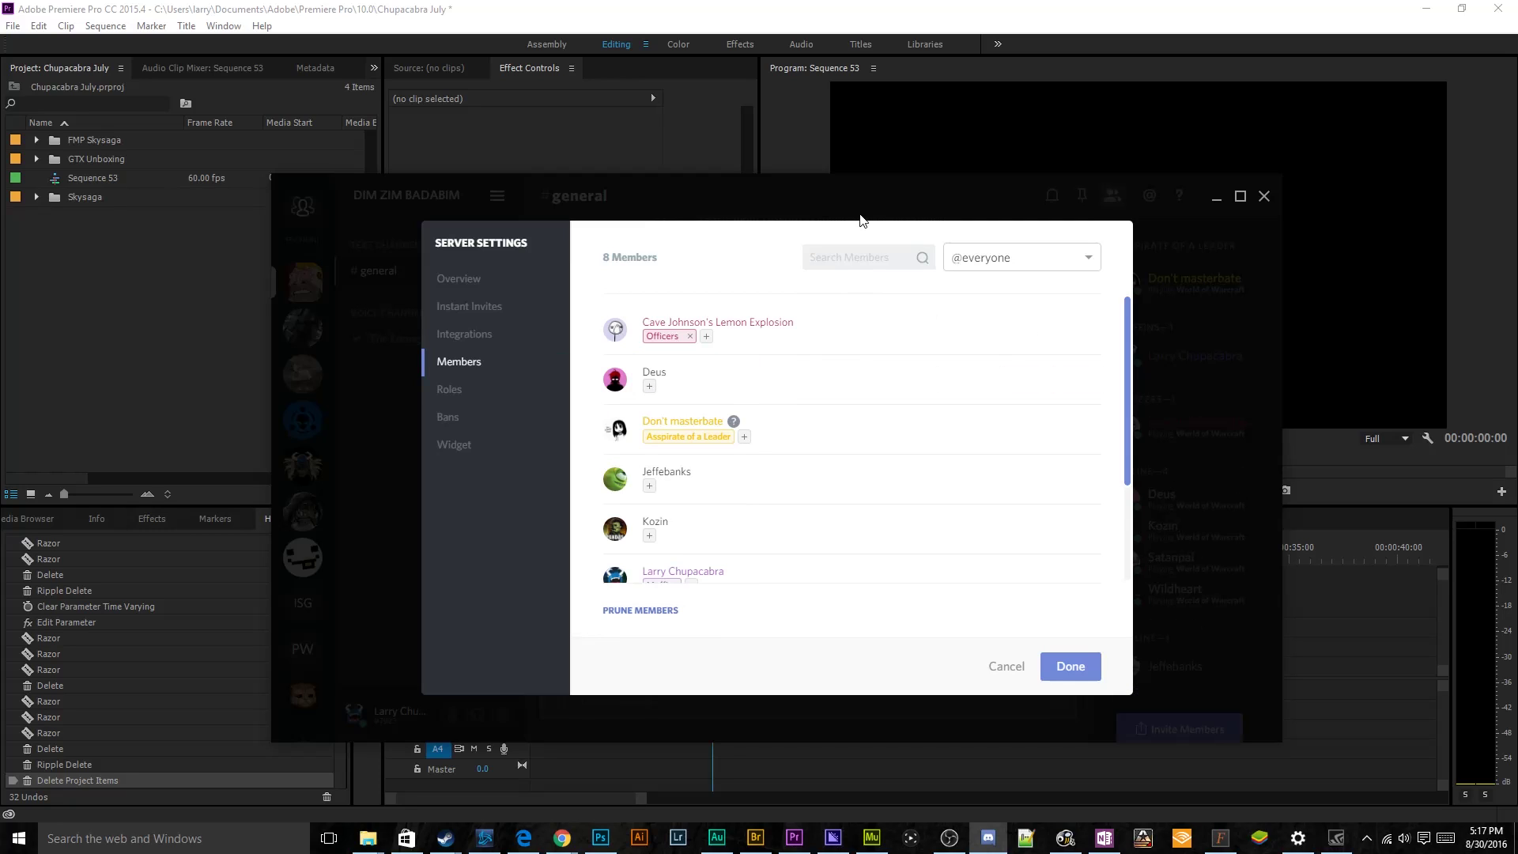
left_click(649, 386)
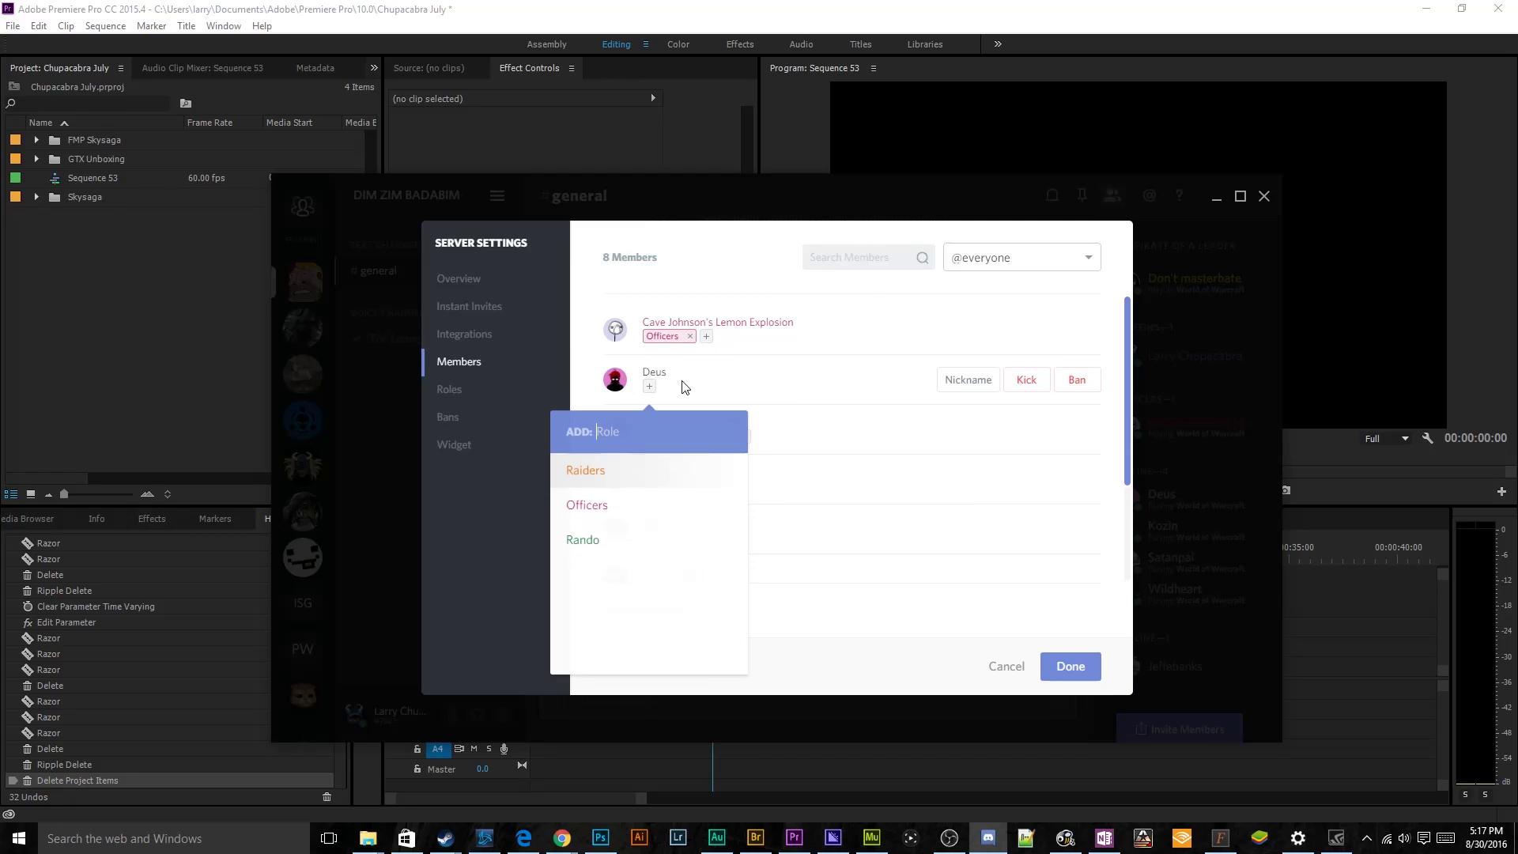
left_click(684, 477)
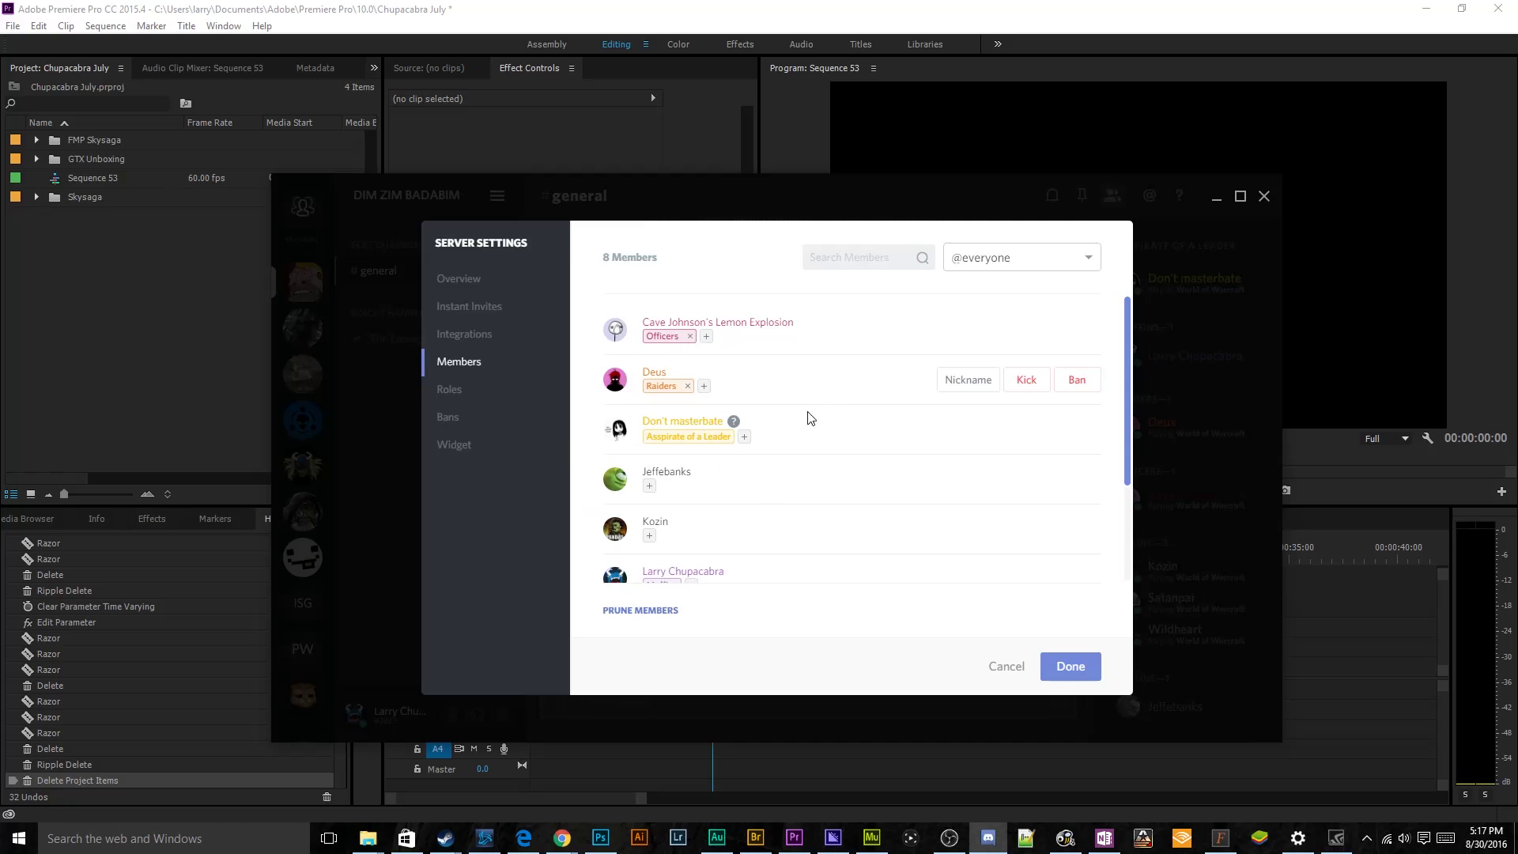
- Assign the Rando role to the fourth listed member and the Raiders role to the fifth, and save the server settings
scroll(806, 417, "down", 1)
left_click(649, 406)
left_click(585, 553)
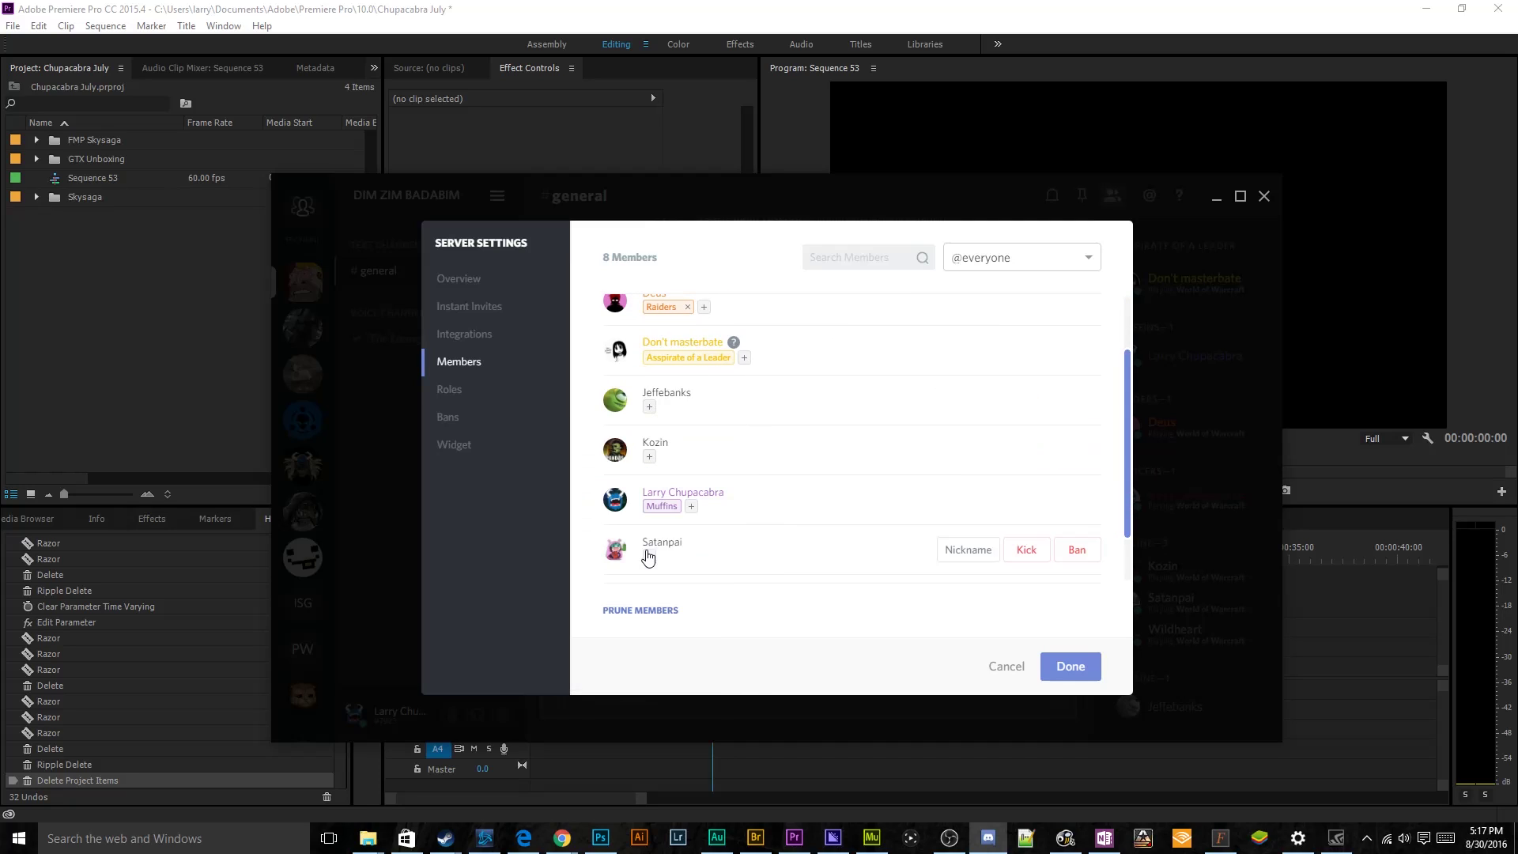
left_click(649, 456)
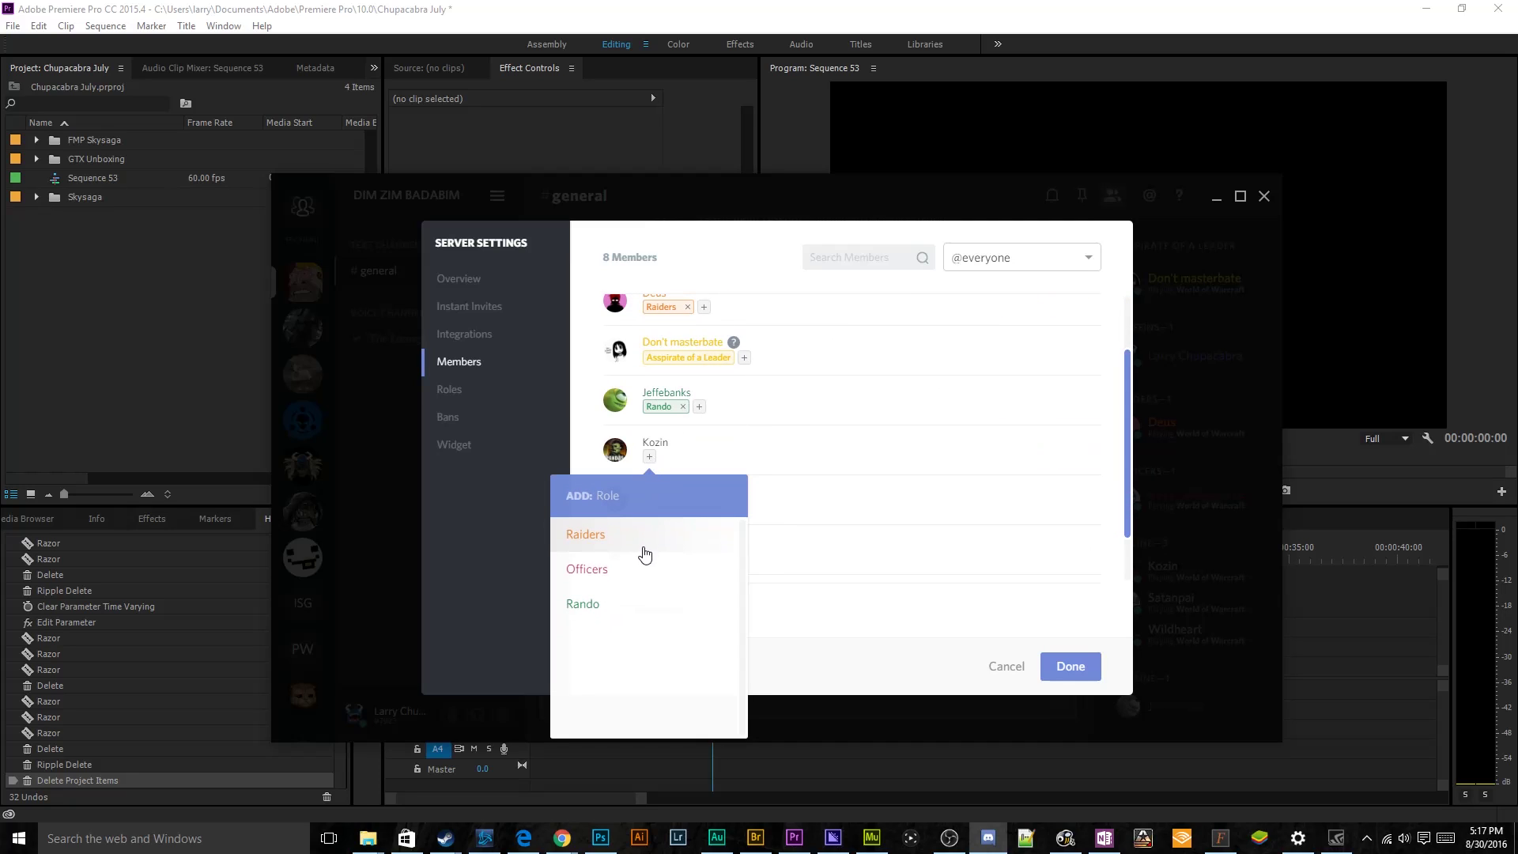
left_click(644, 545)
scroll(732, 471, "down", 1)
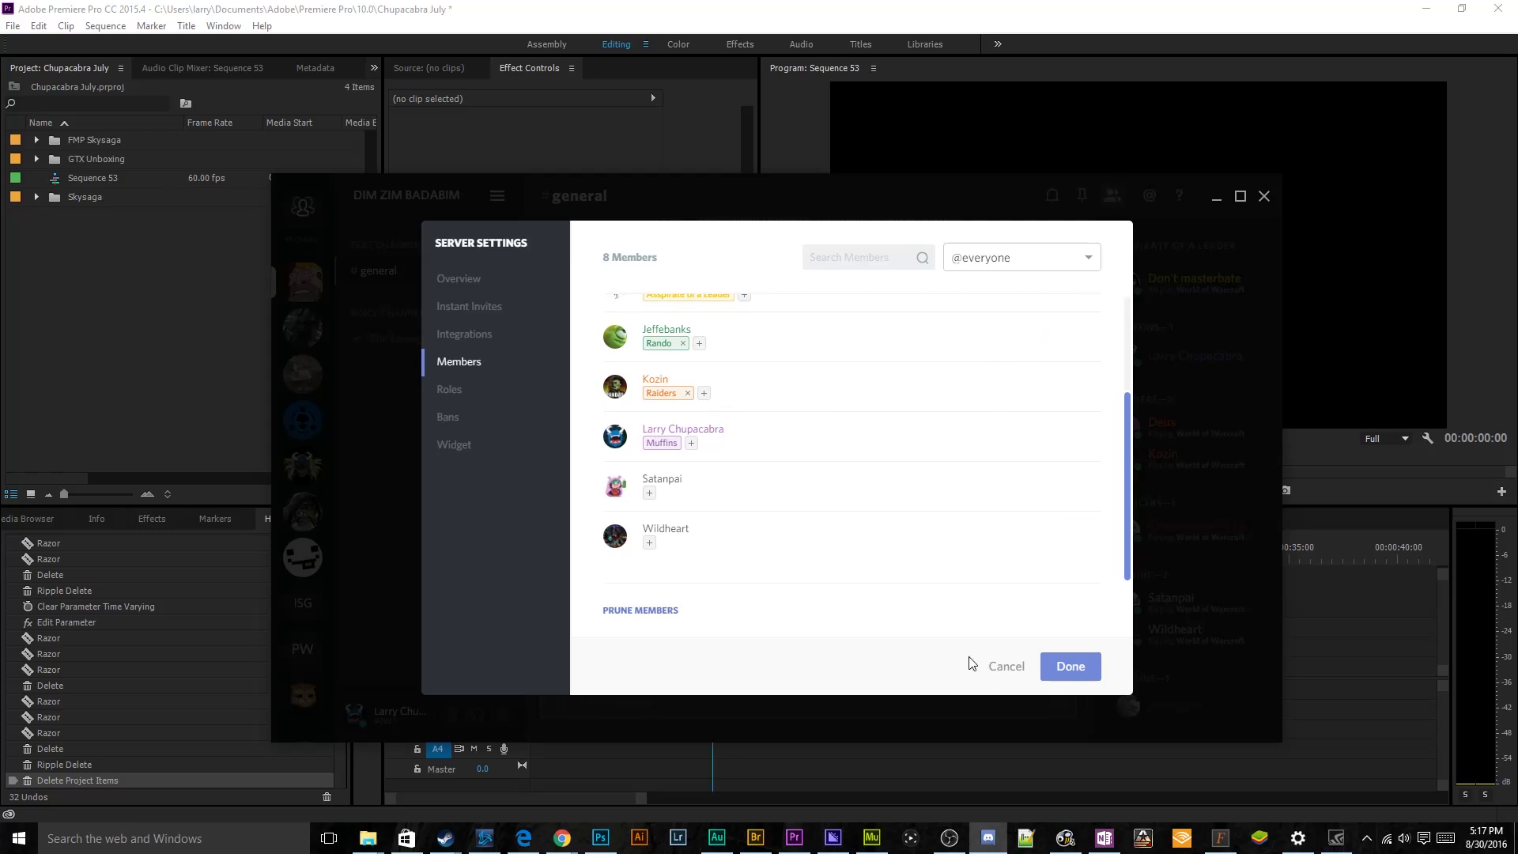
left_click(1070, 666)
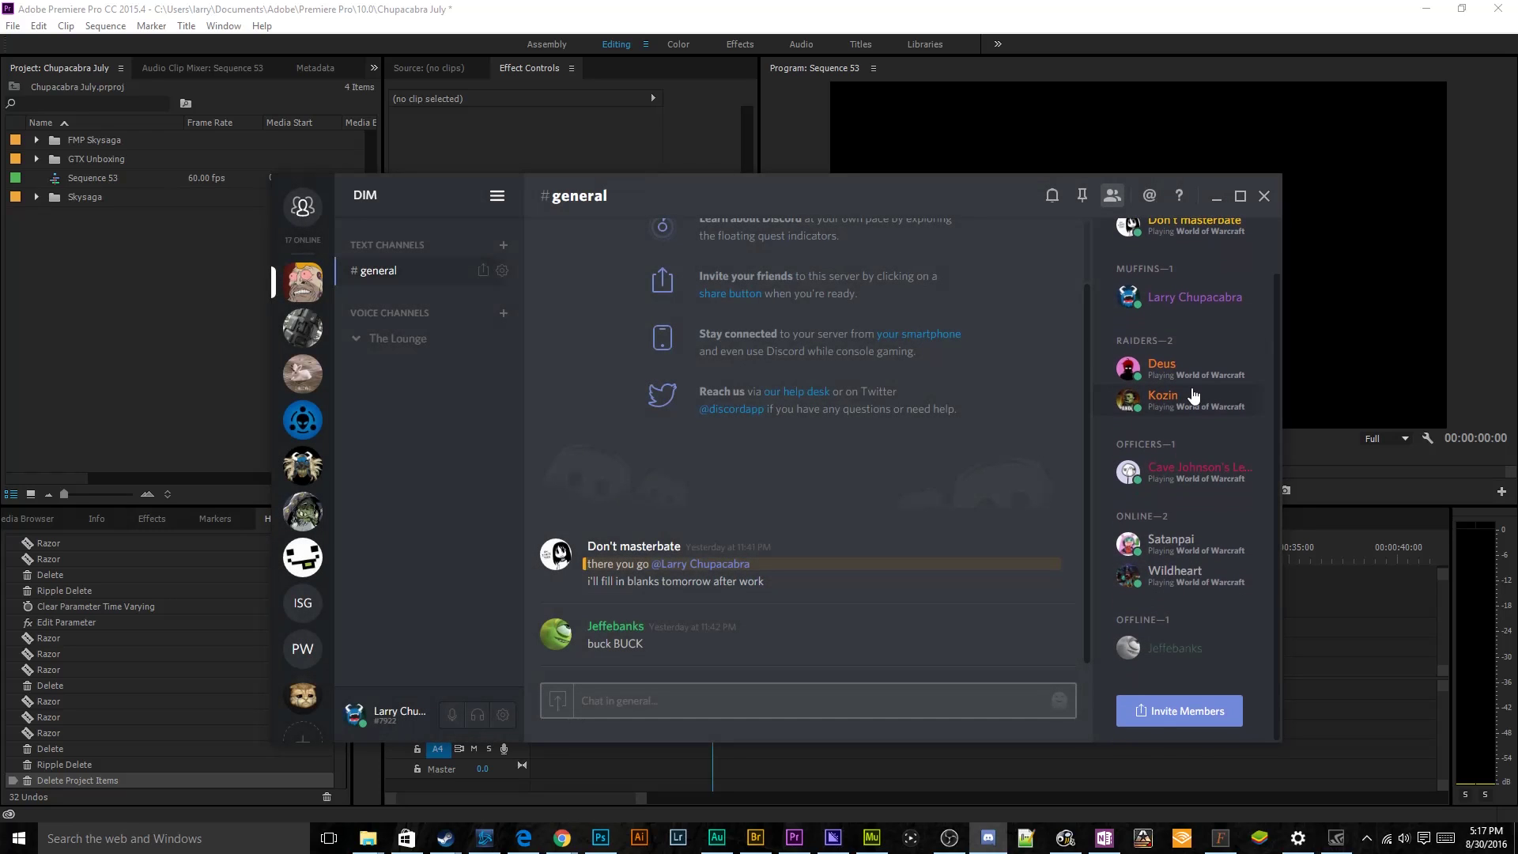
- Give the Raiders role to the first member in the Online group of the channel's member list
scroll(1173, 483, "up", 1)
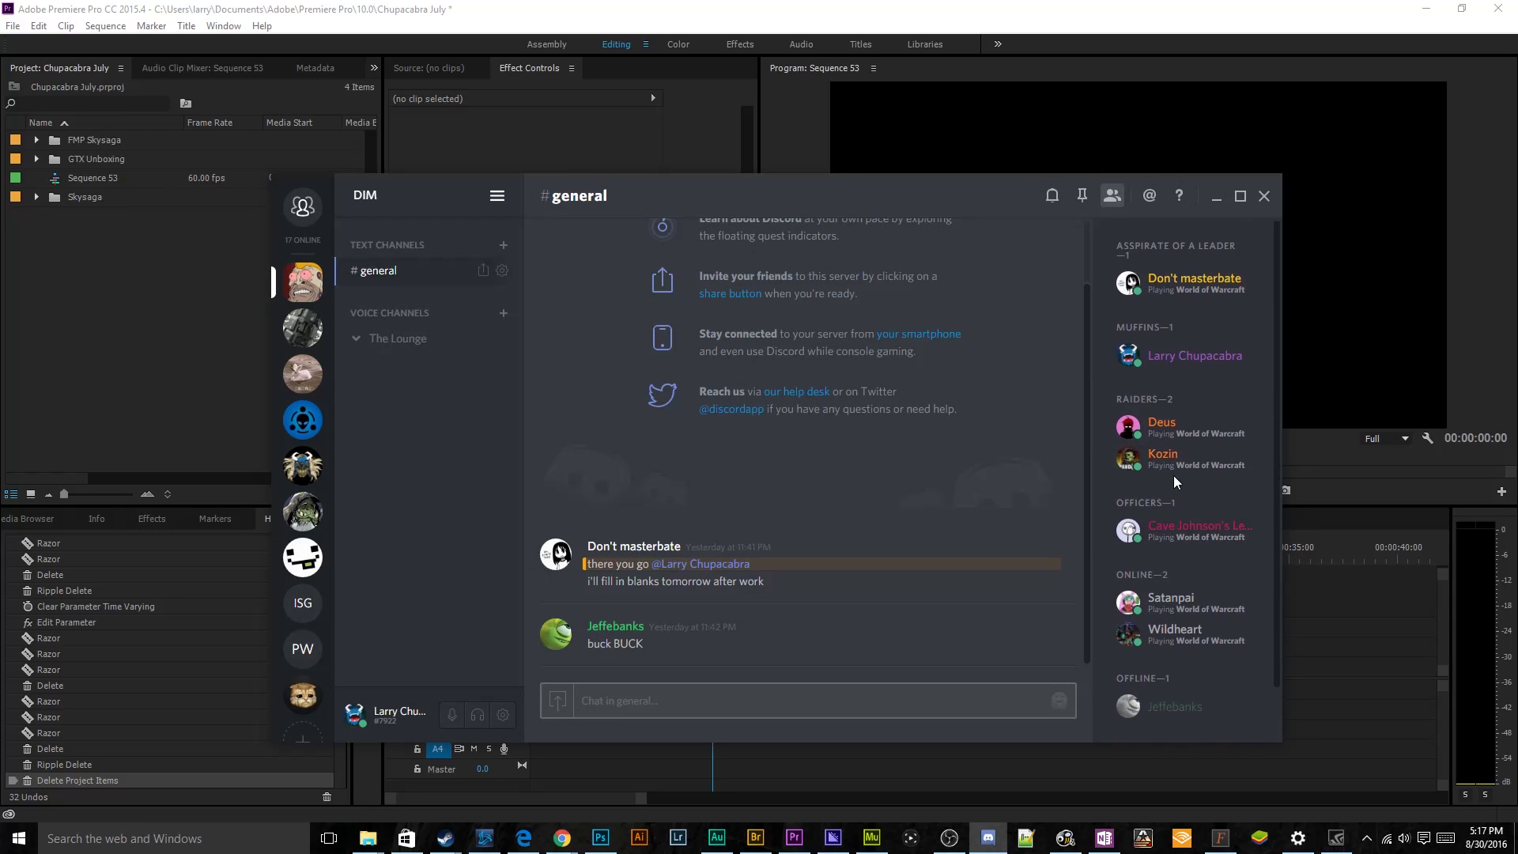
scroll(1184, 510, "down", 1)
right_click(1183, 560)
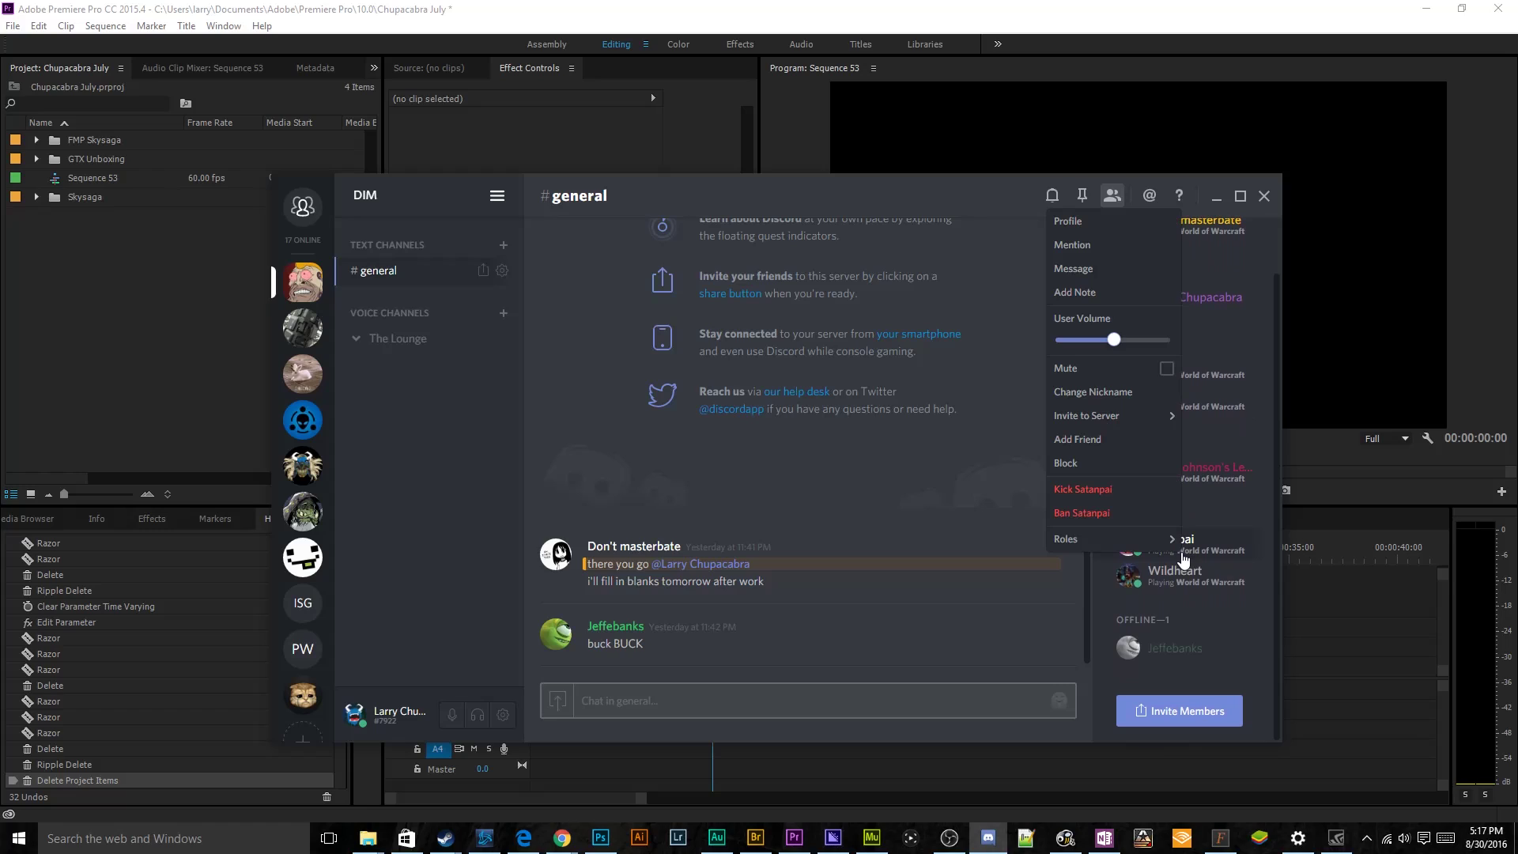
mouse_move(1153, 545)
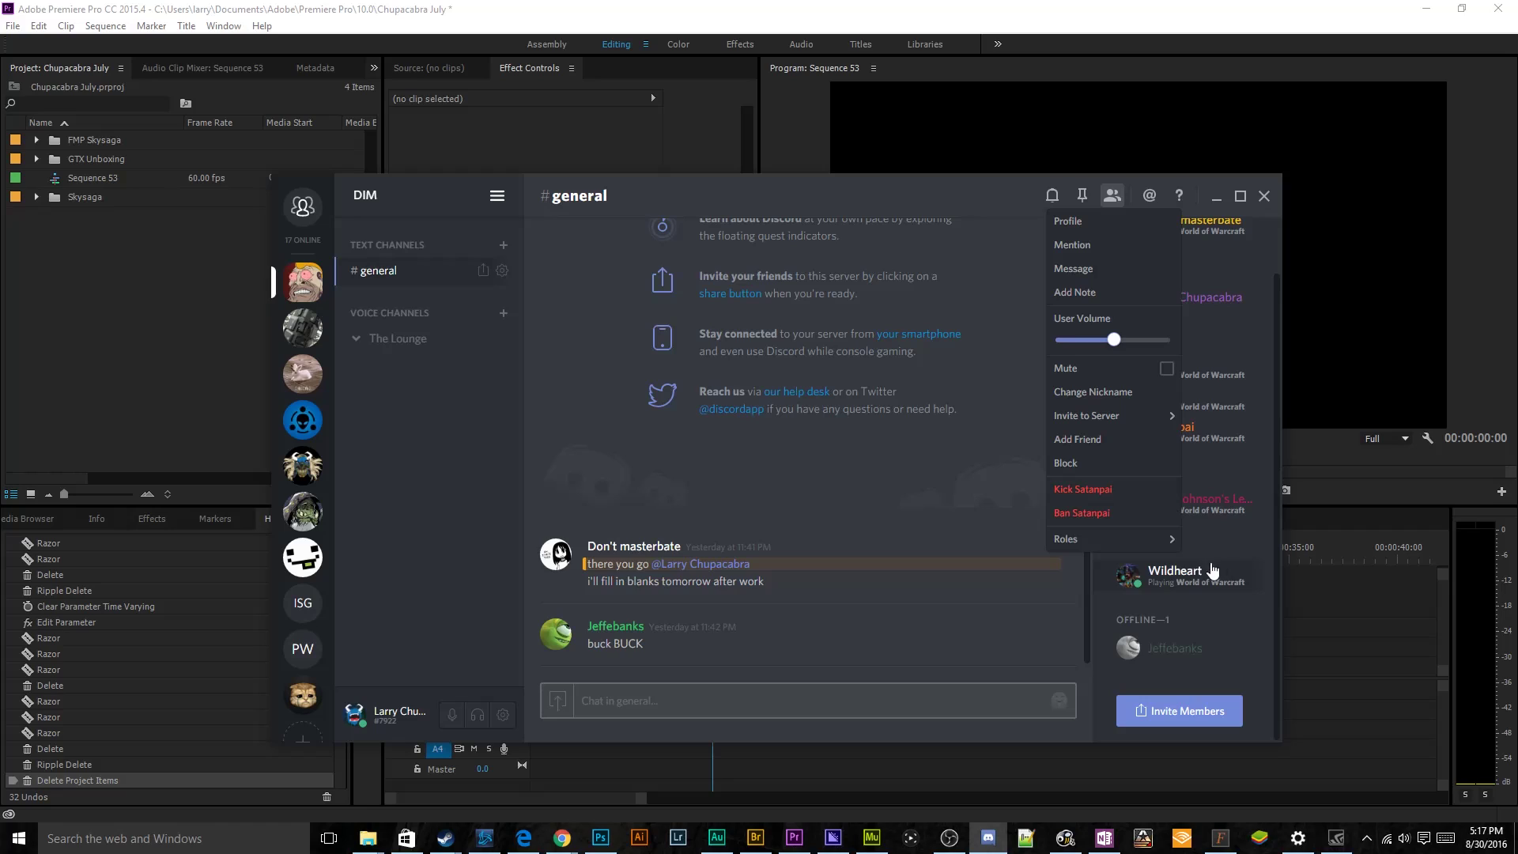
right_click(1185, 651)
left_click(1199, 504)
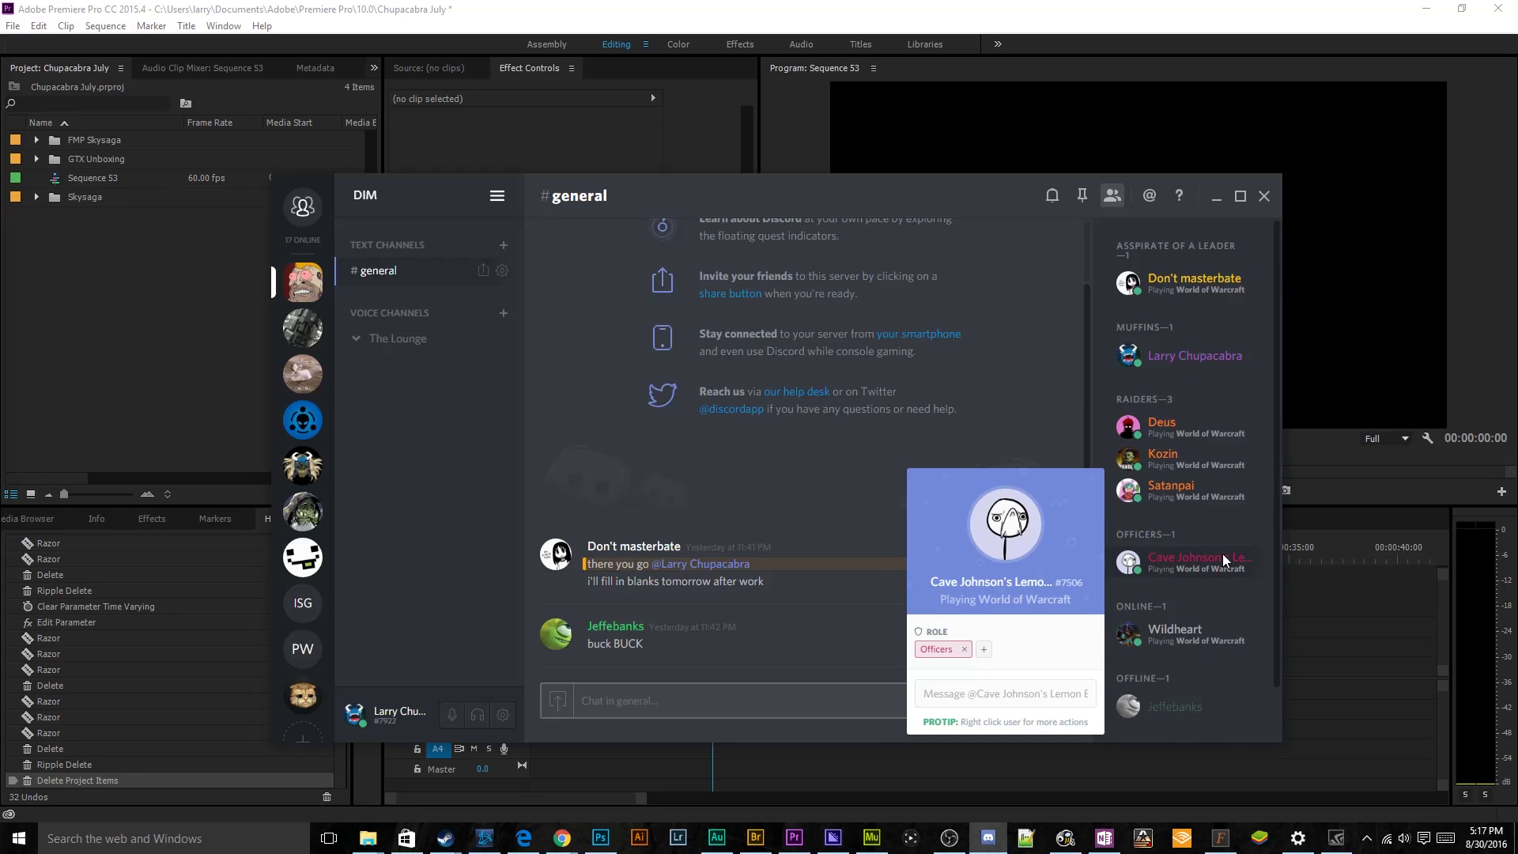
- Give the Raiders role to the remaining member in the Online group
right_click(1174, 583)
mouse_move(1041, 566)
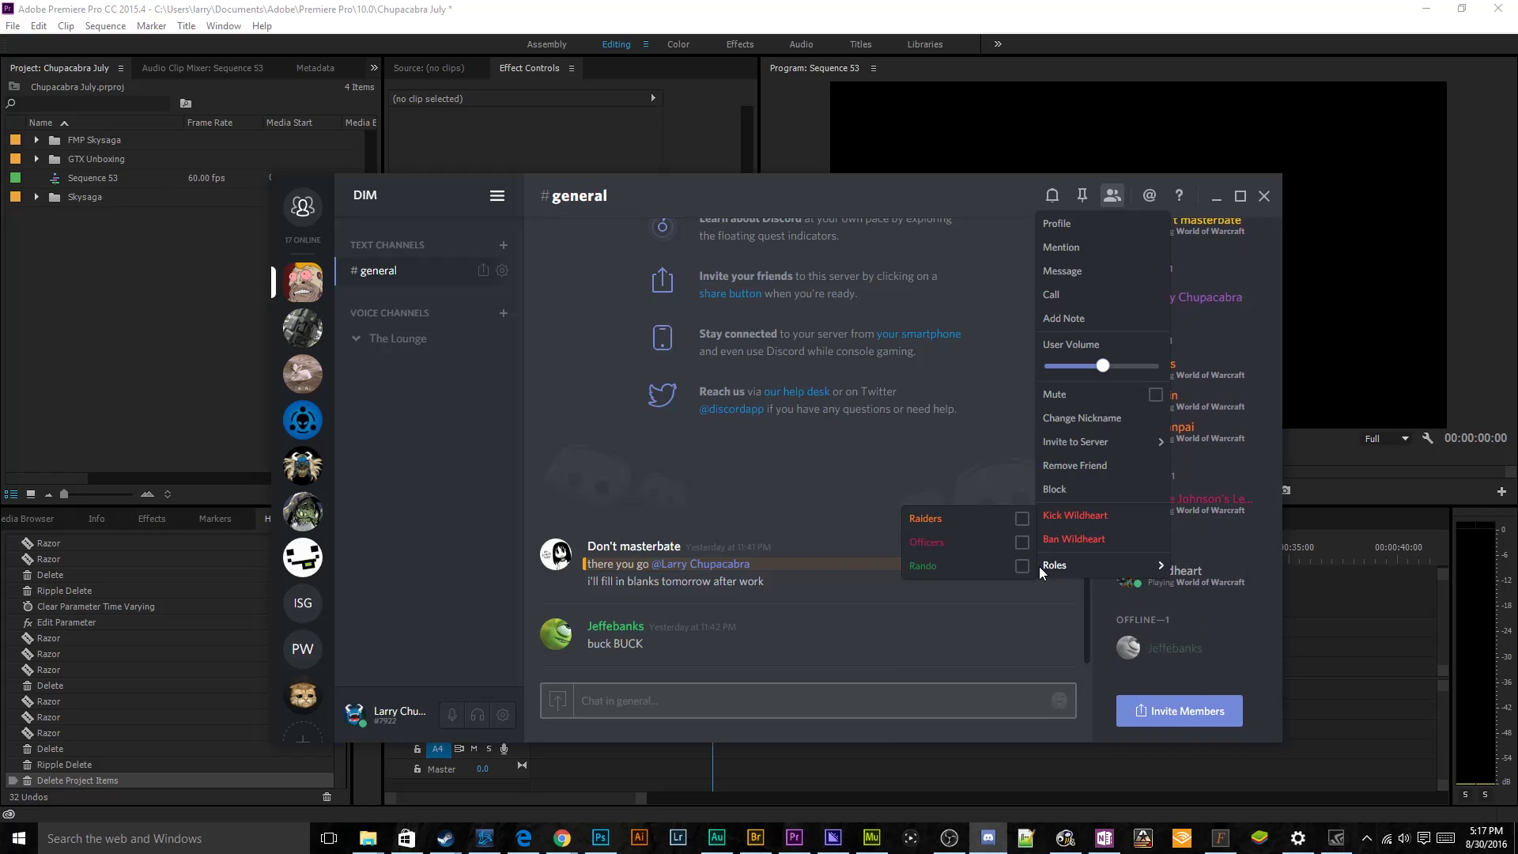
left_click(1021, 518)
left_click(1241, 573)
left_click(1241, 571)
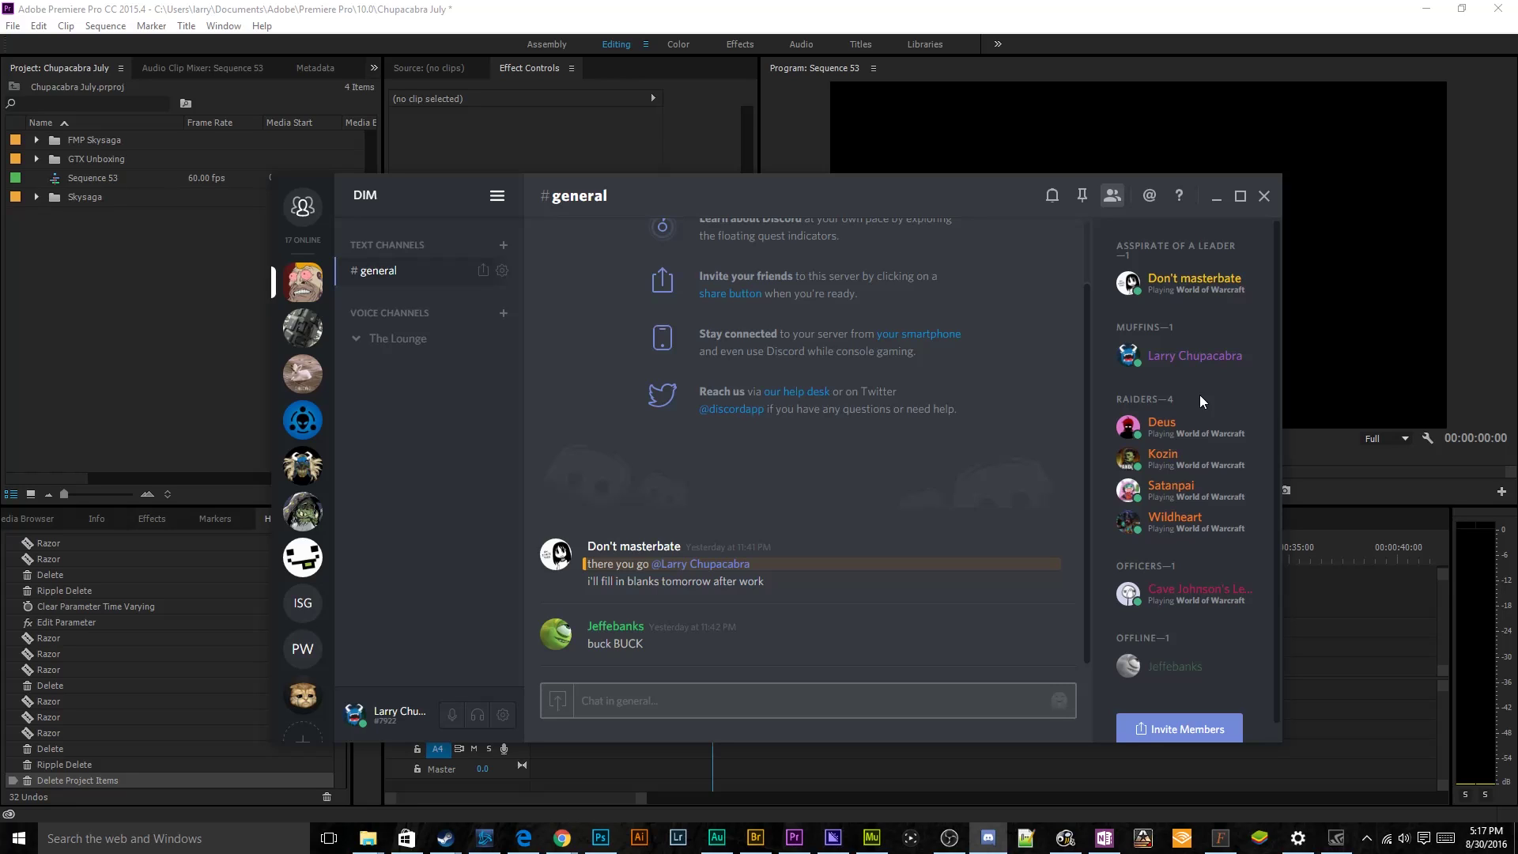
left_click(503, 246)
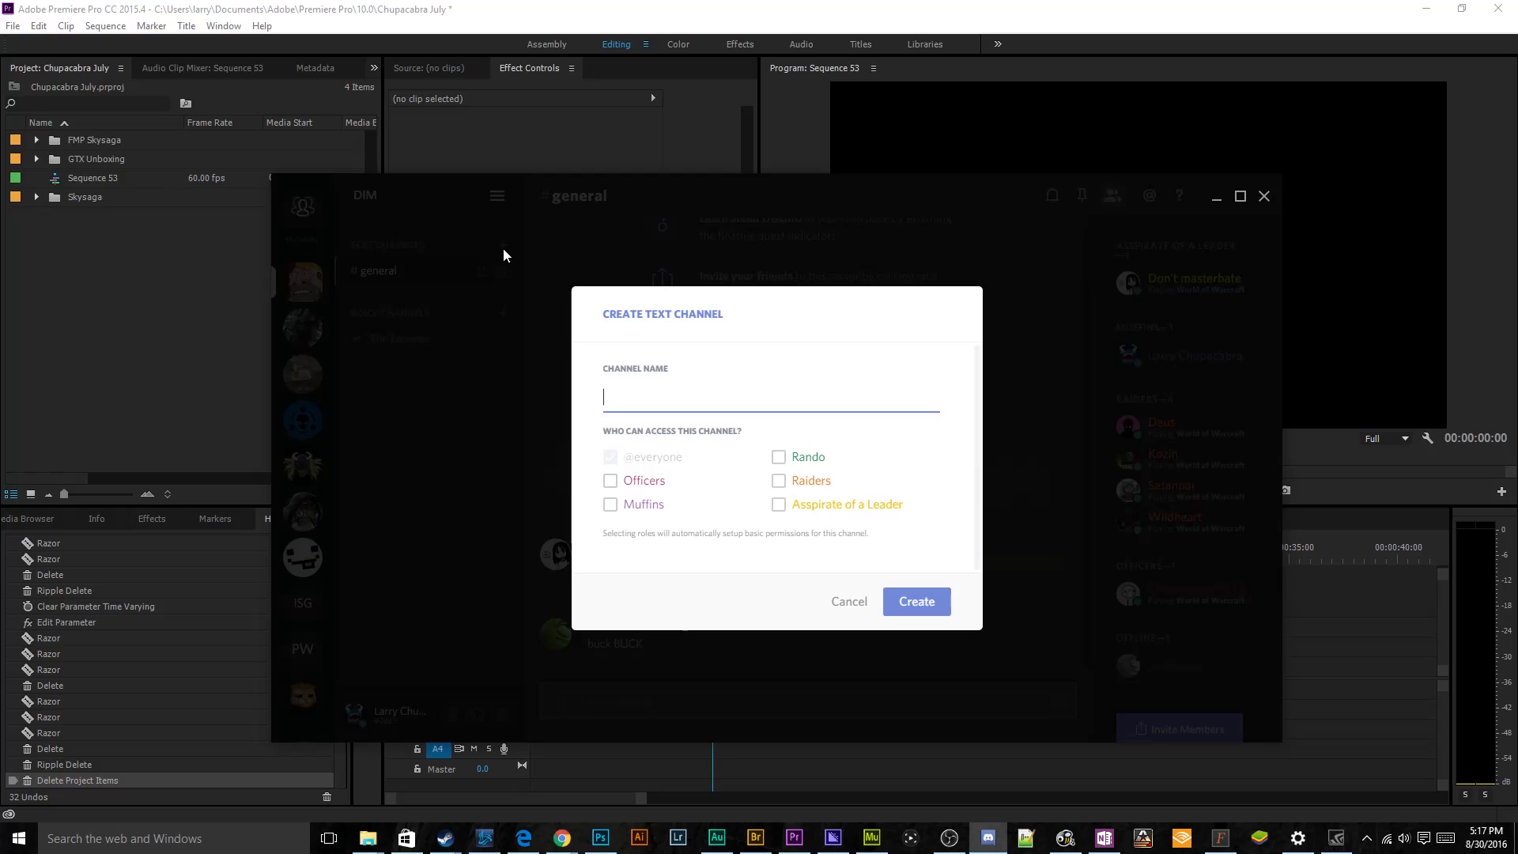
type("Raid Strategy")
left_click(610, 504)
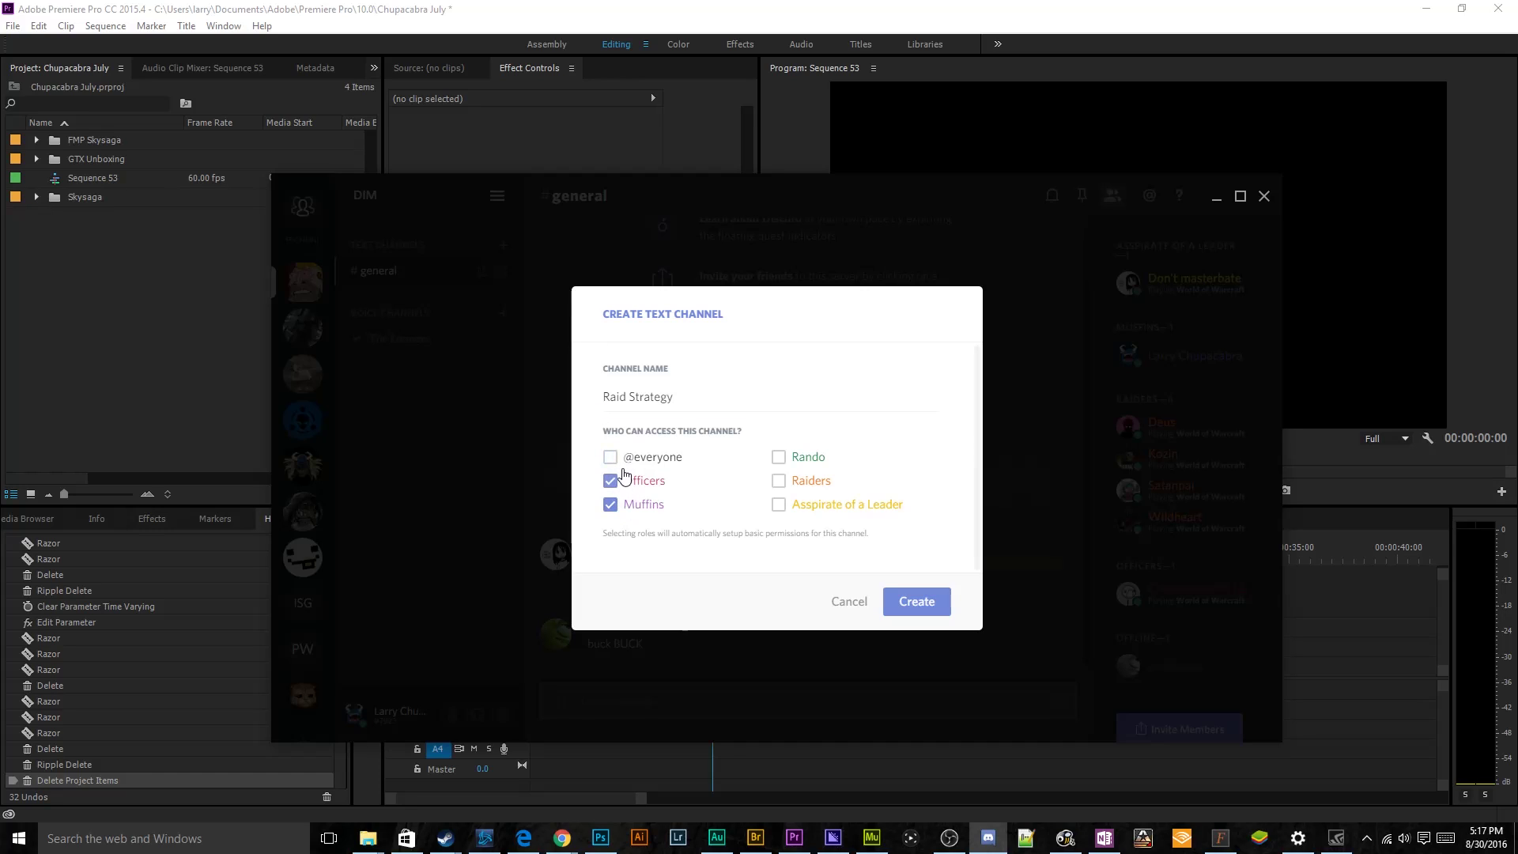
left_click(610, 503)
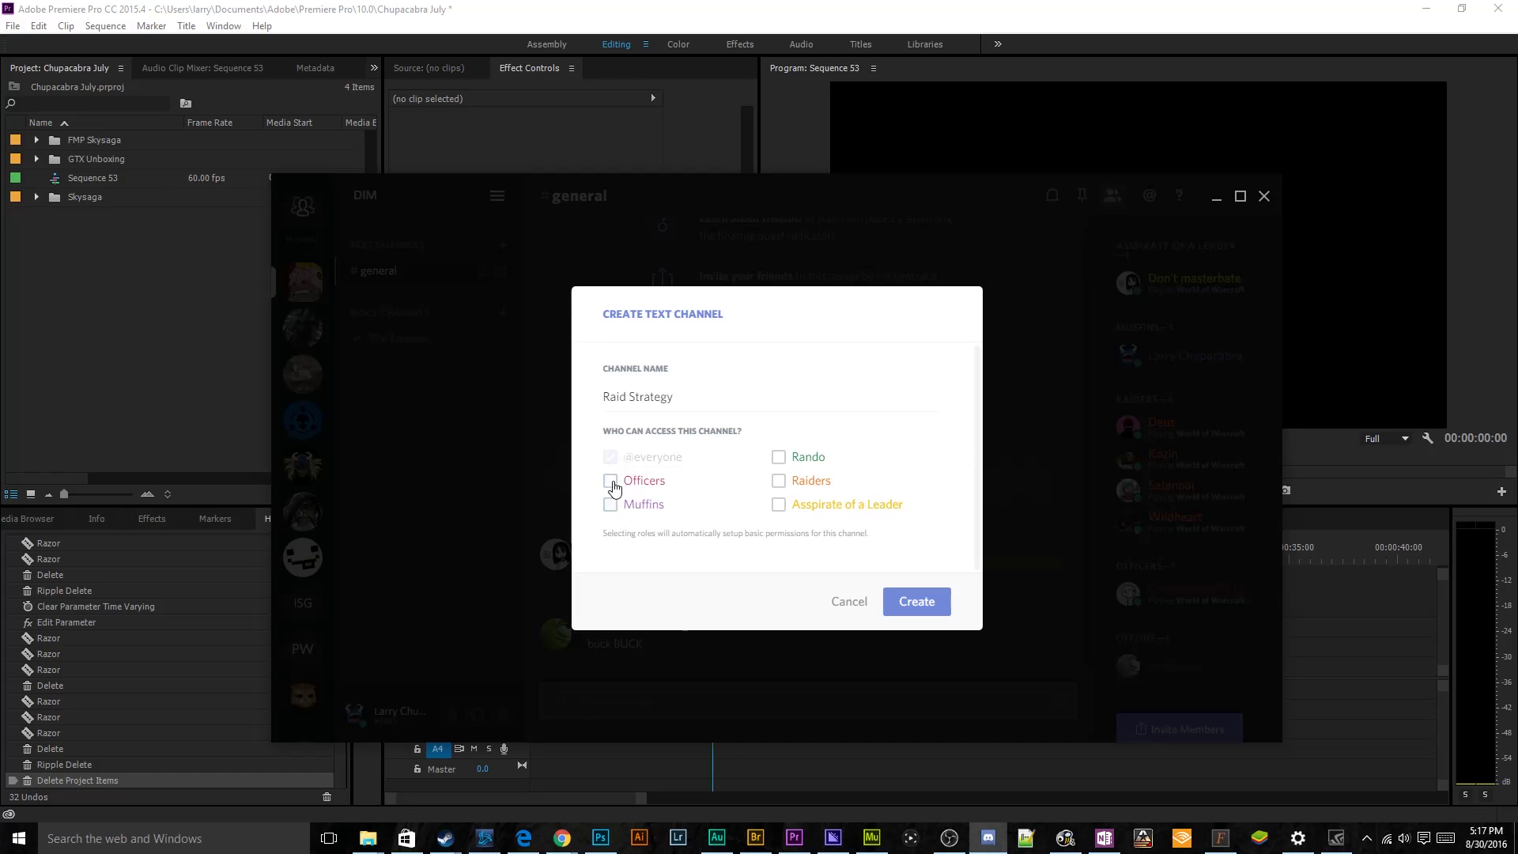
left_click(931, 600)
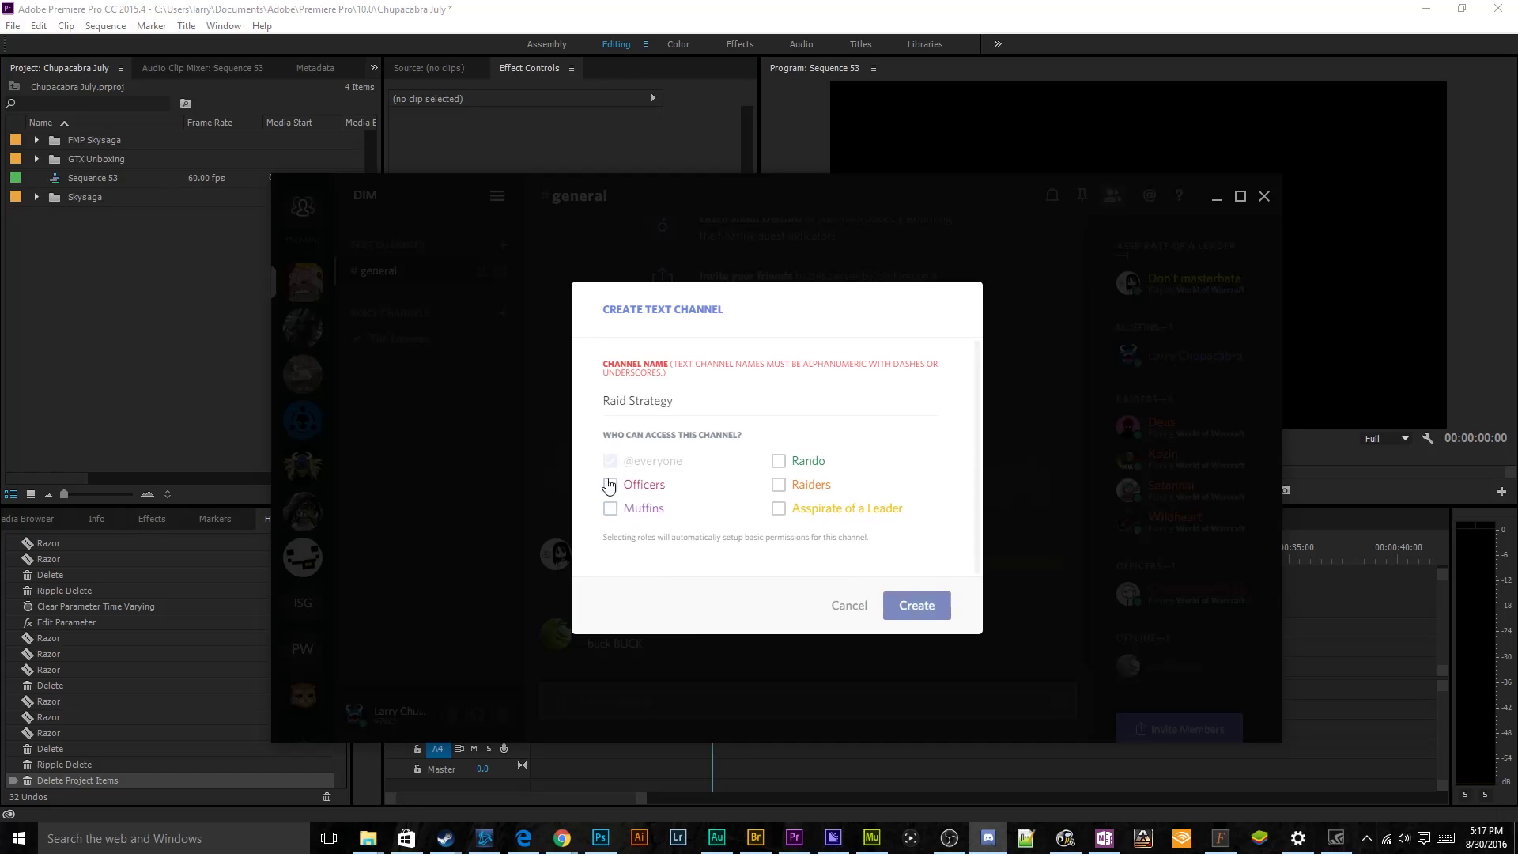
left_click(632, 403)
key("BackSpace")
type("-")
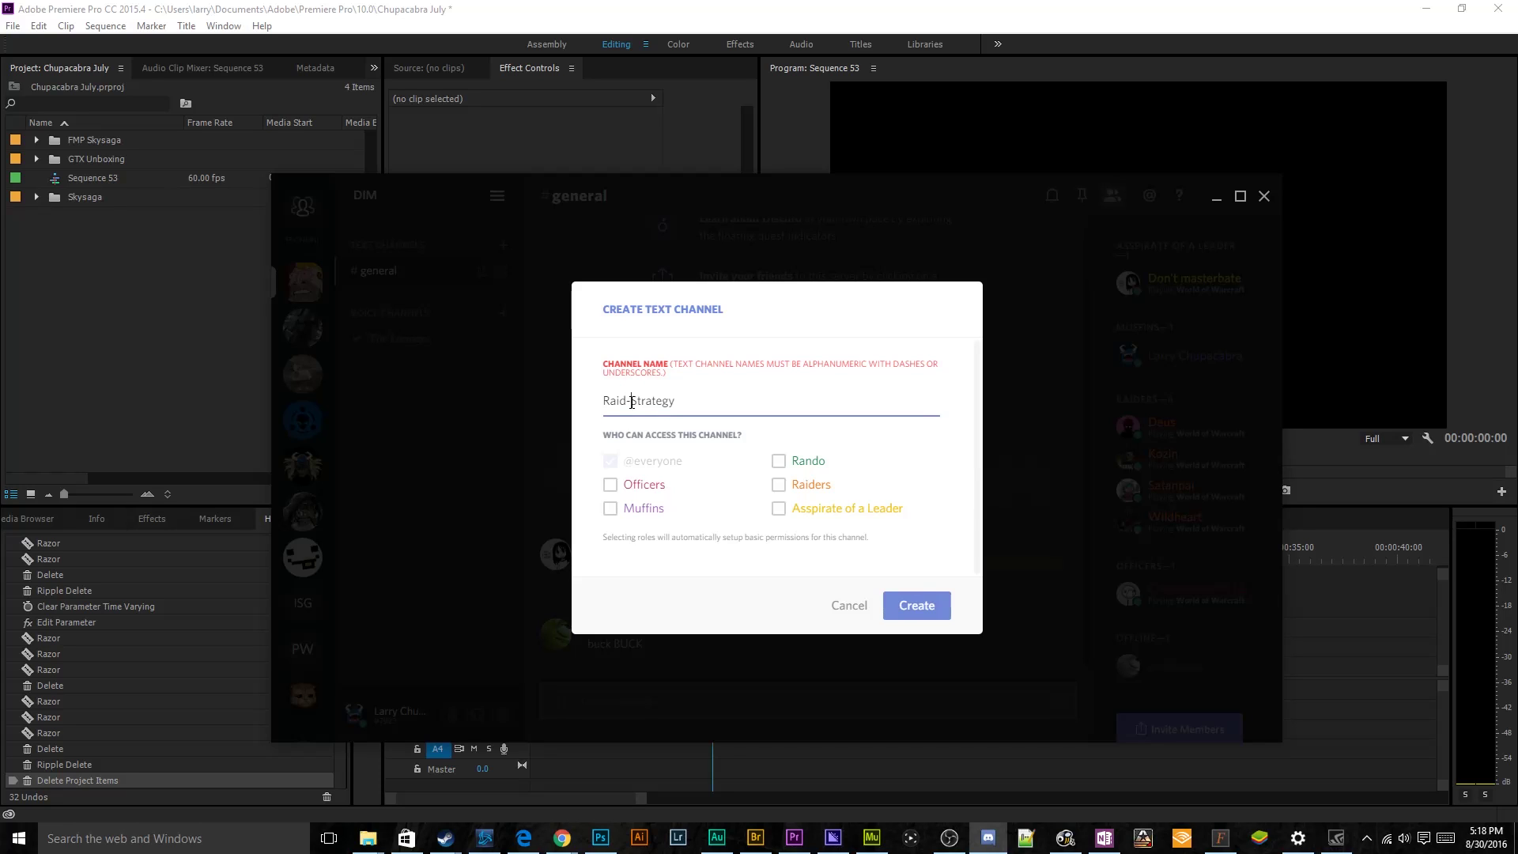
left_click(897, 621)
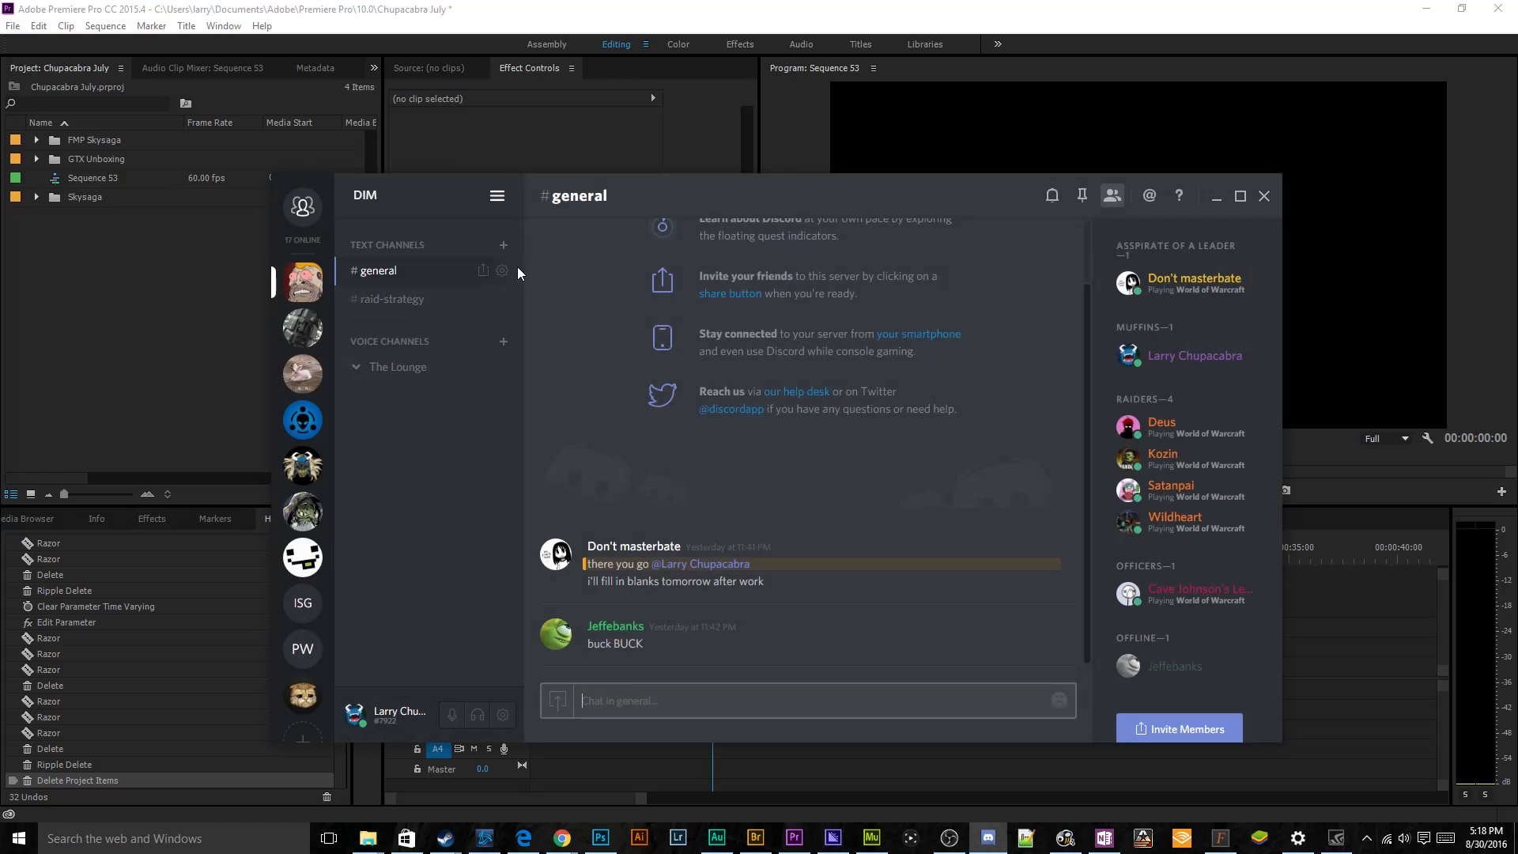
- Set up a new text channel named Officer Chat with access only for Officers, Muffins and Asspirate of a Leader
left_click(503, 244)
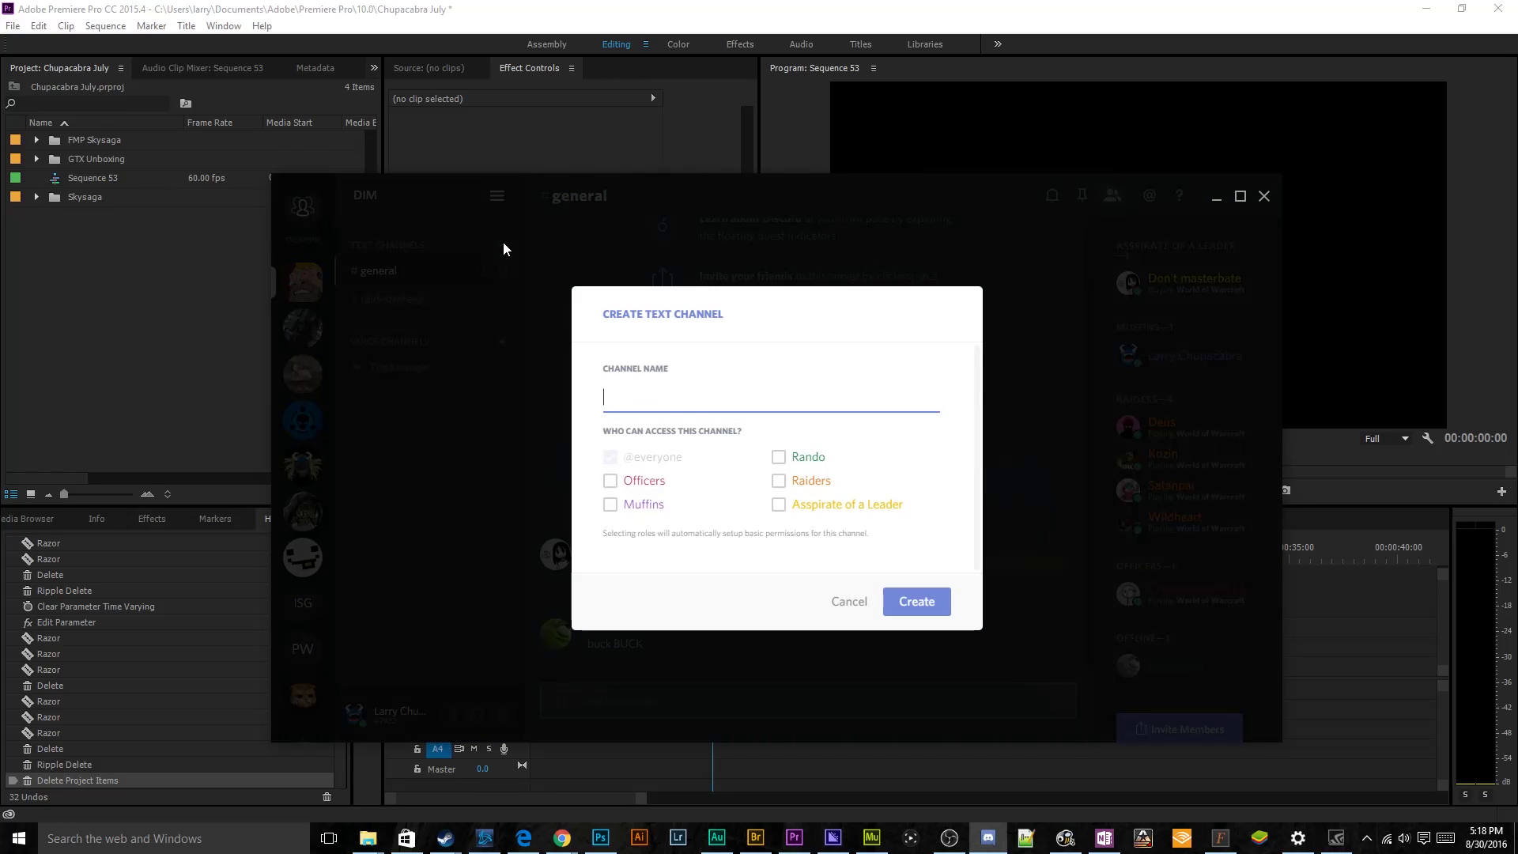
type("Officer CHat")
key("BackSpace")
key("BackSpace")
key("BackSpace")
type("hat")
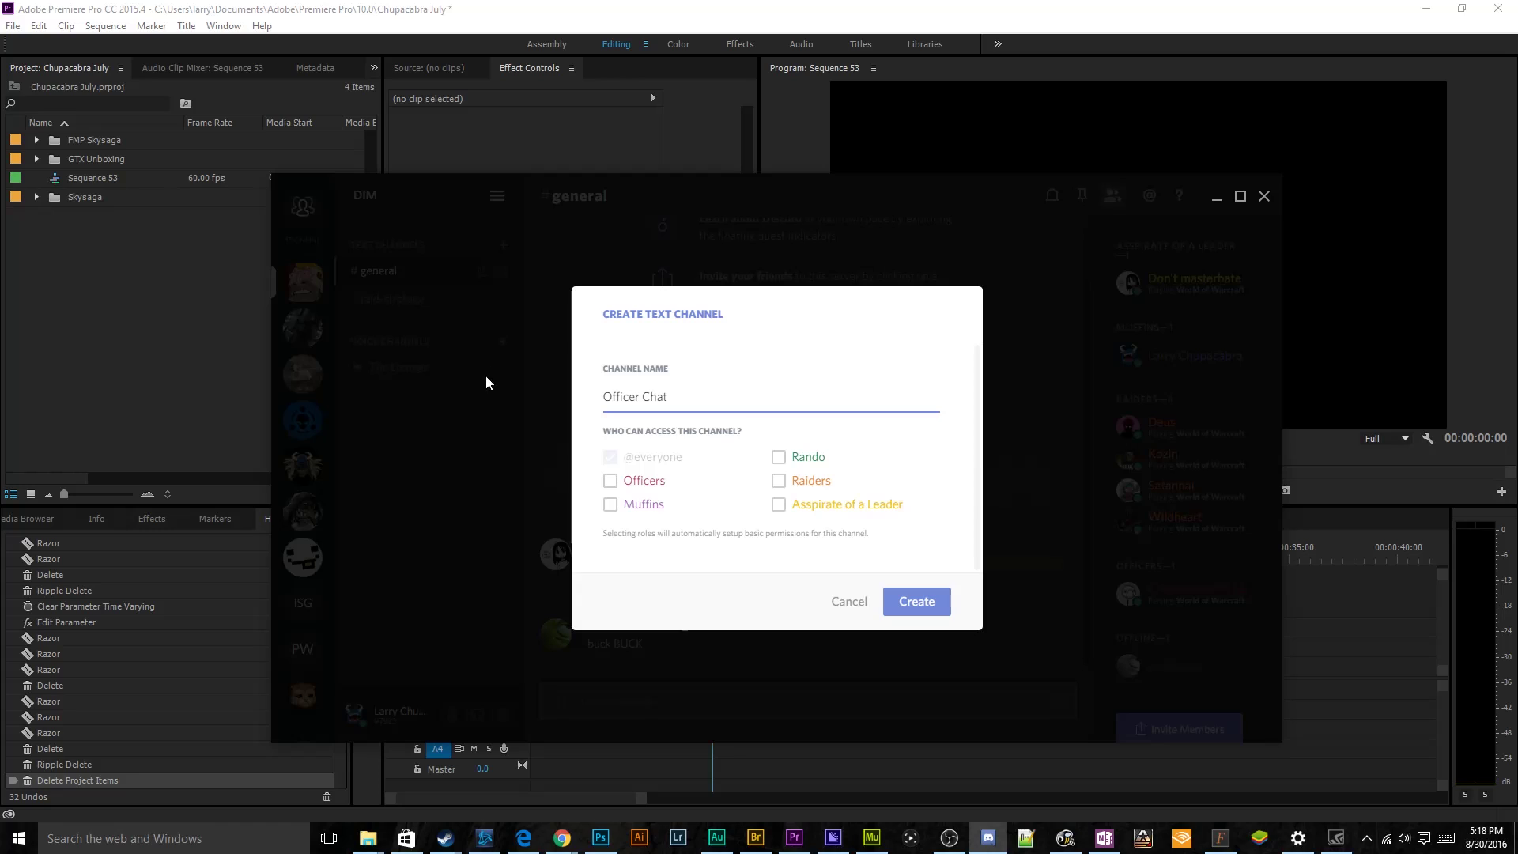
left_click(609, 480)
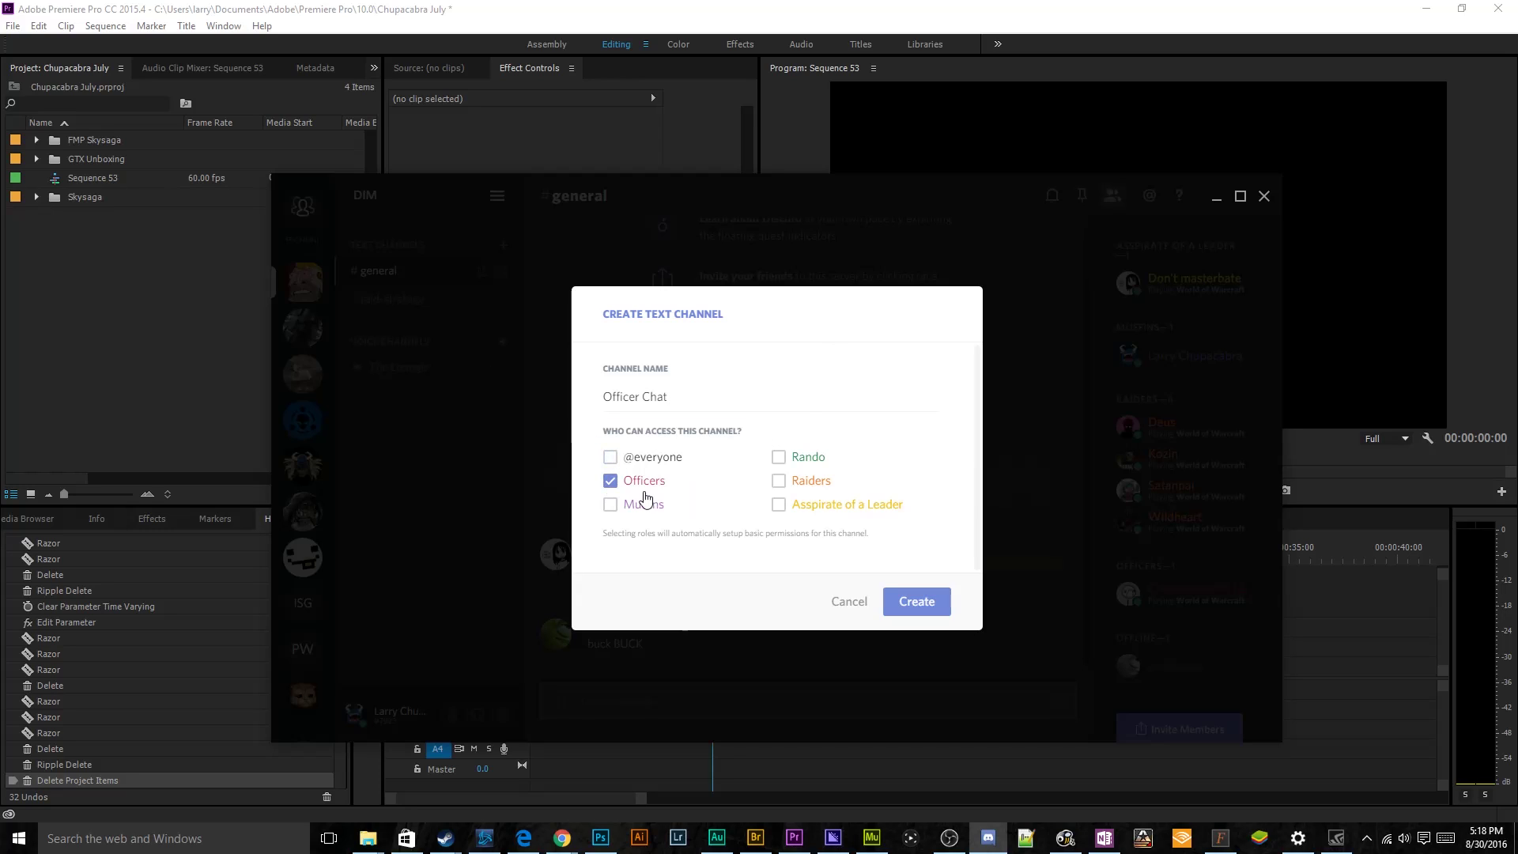
left_click(798, 504)
left_click(644, 508)
left_click(930, 607)
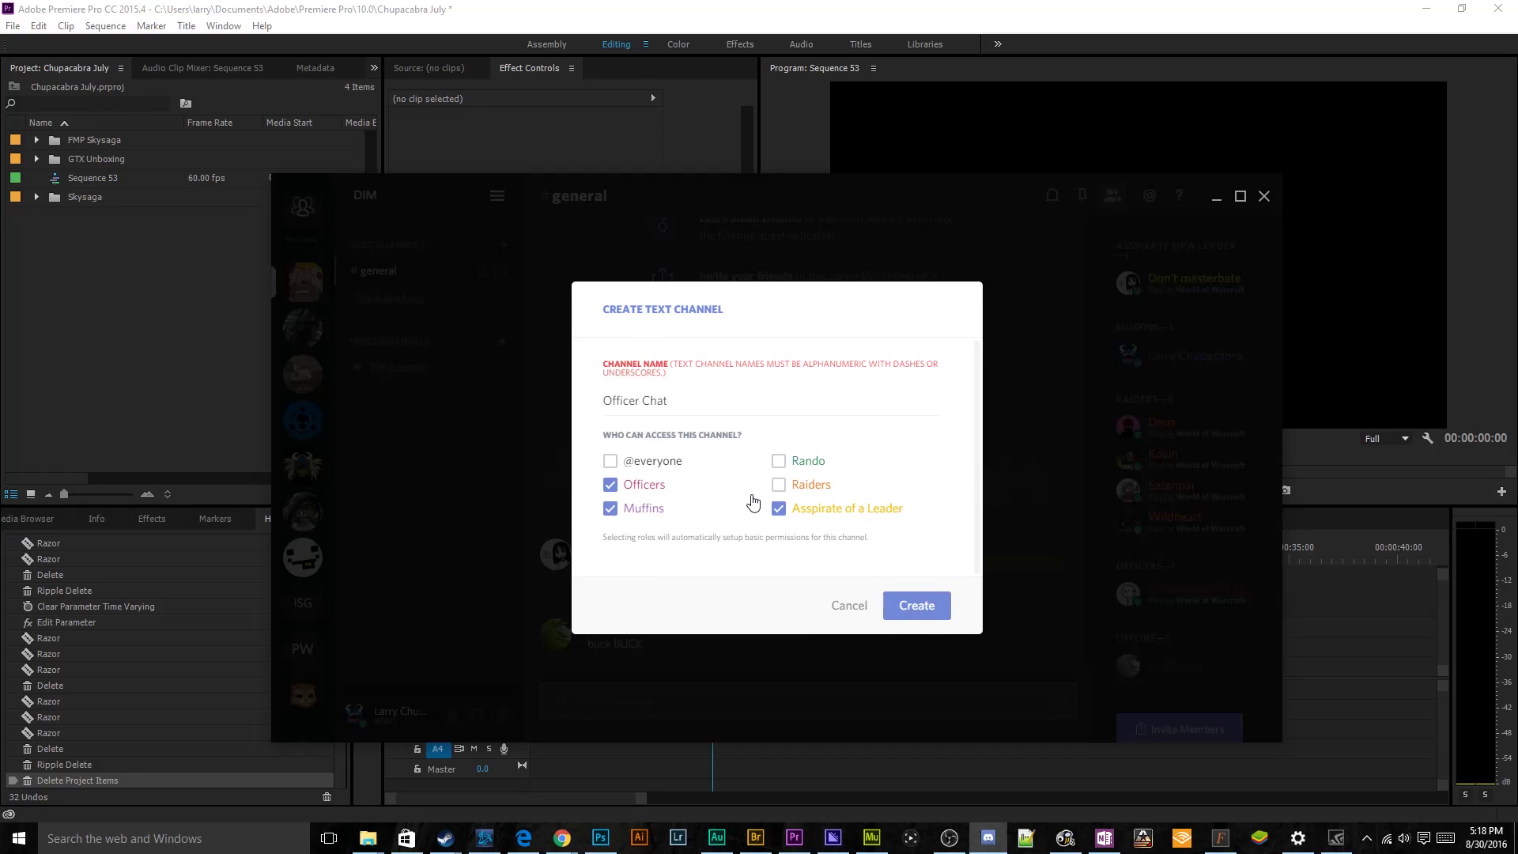
- Correct the new channel's name to Officer-Chat and create the channel
left_click(641, 402)
key("BackSpace")
type("-")
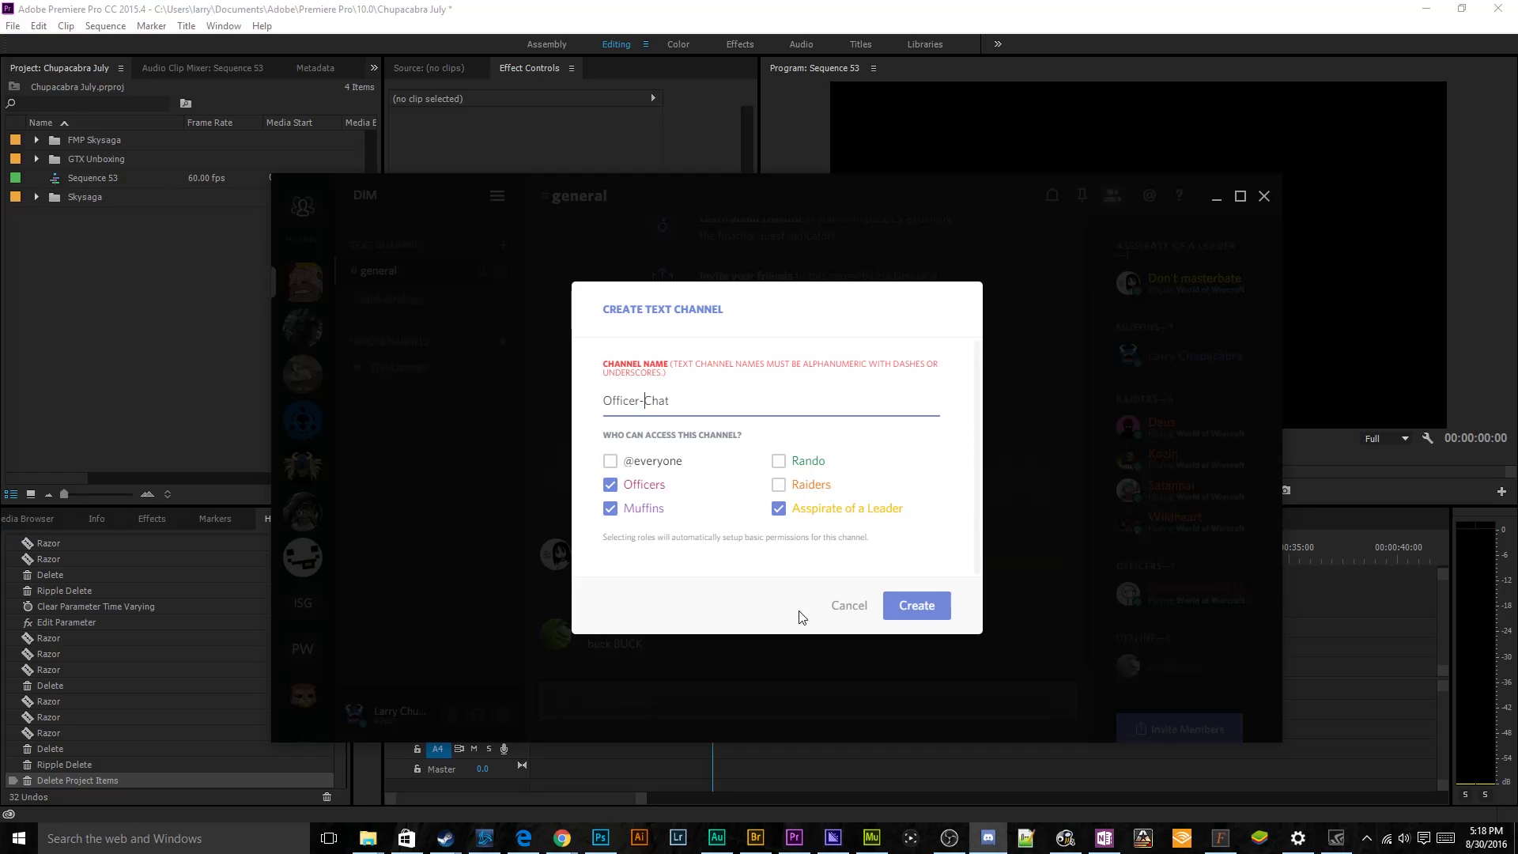
left_click(920, 606)
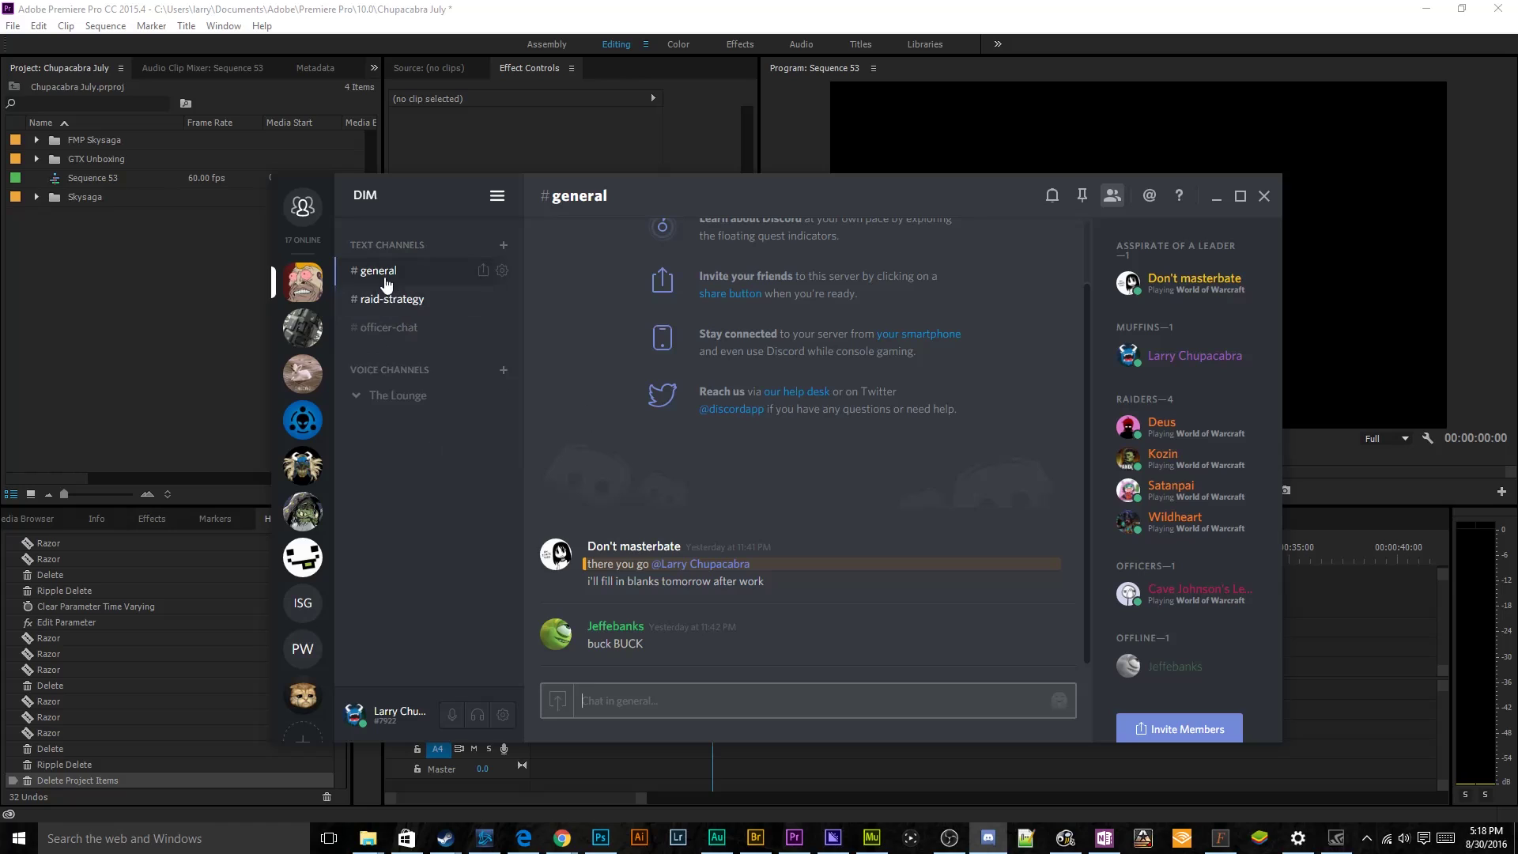
left_click(503, 245)
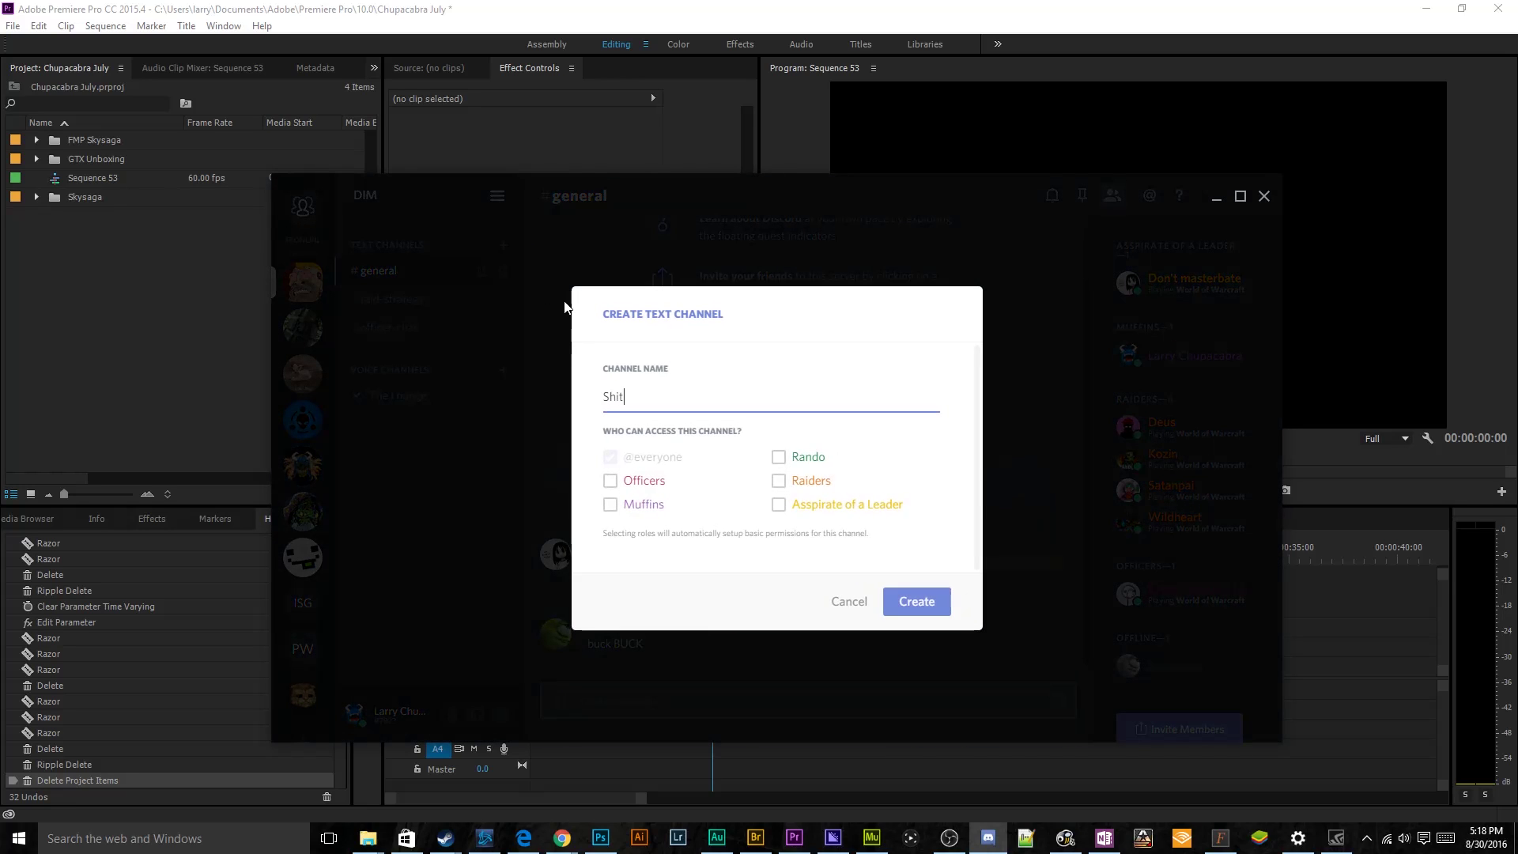
type("Shit-Posting")
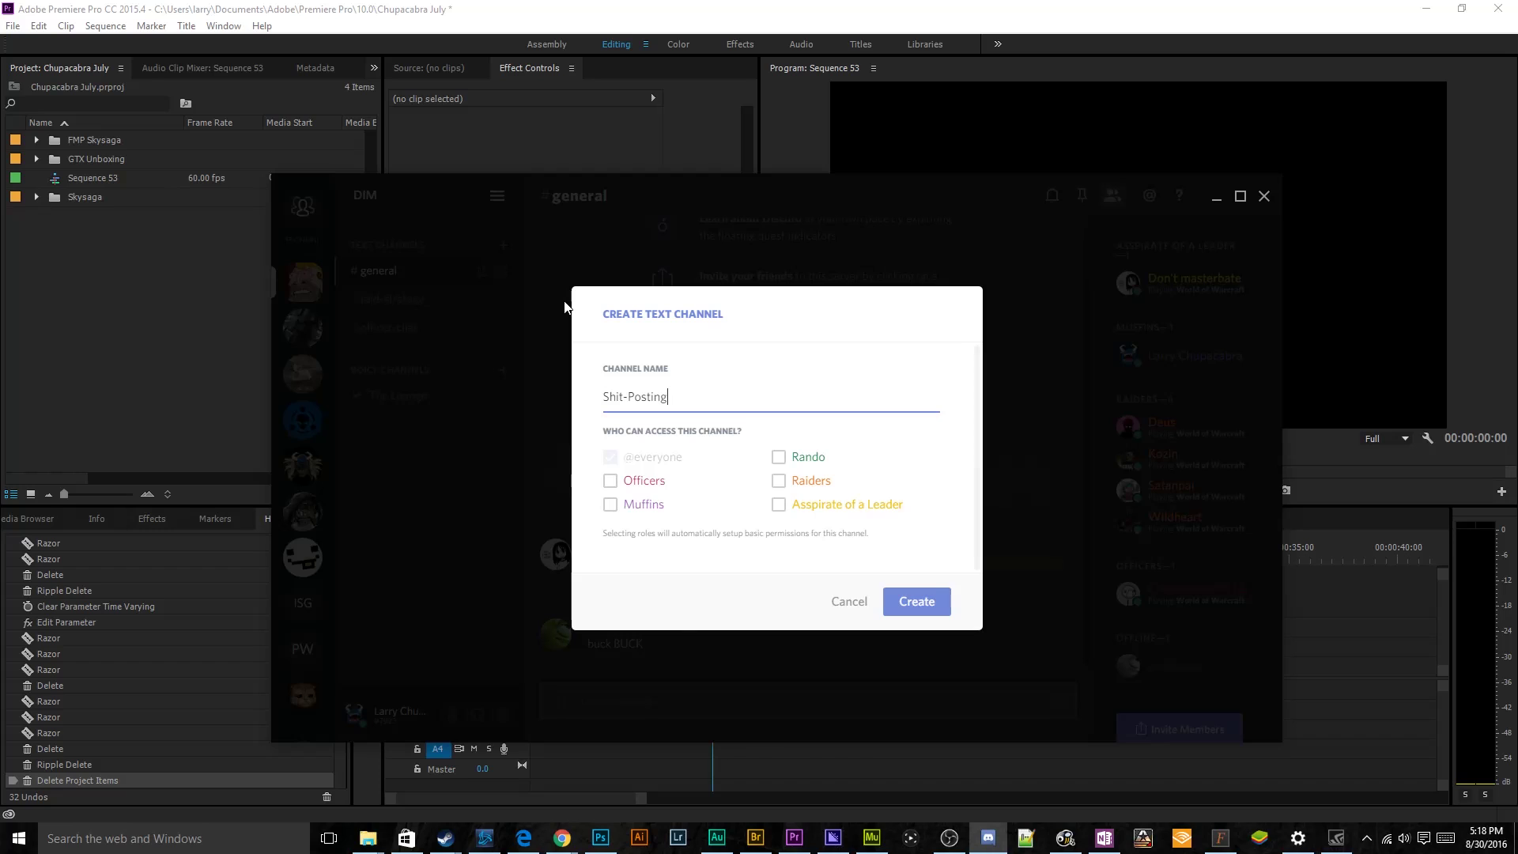
left_click(909, 600)
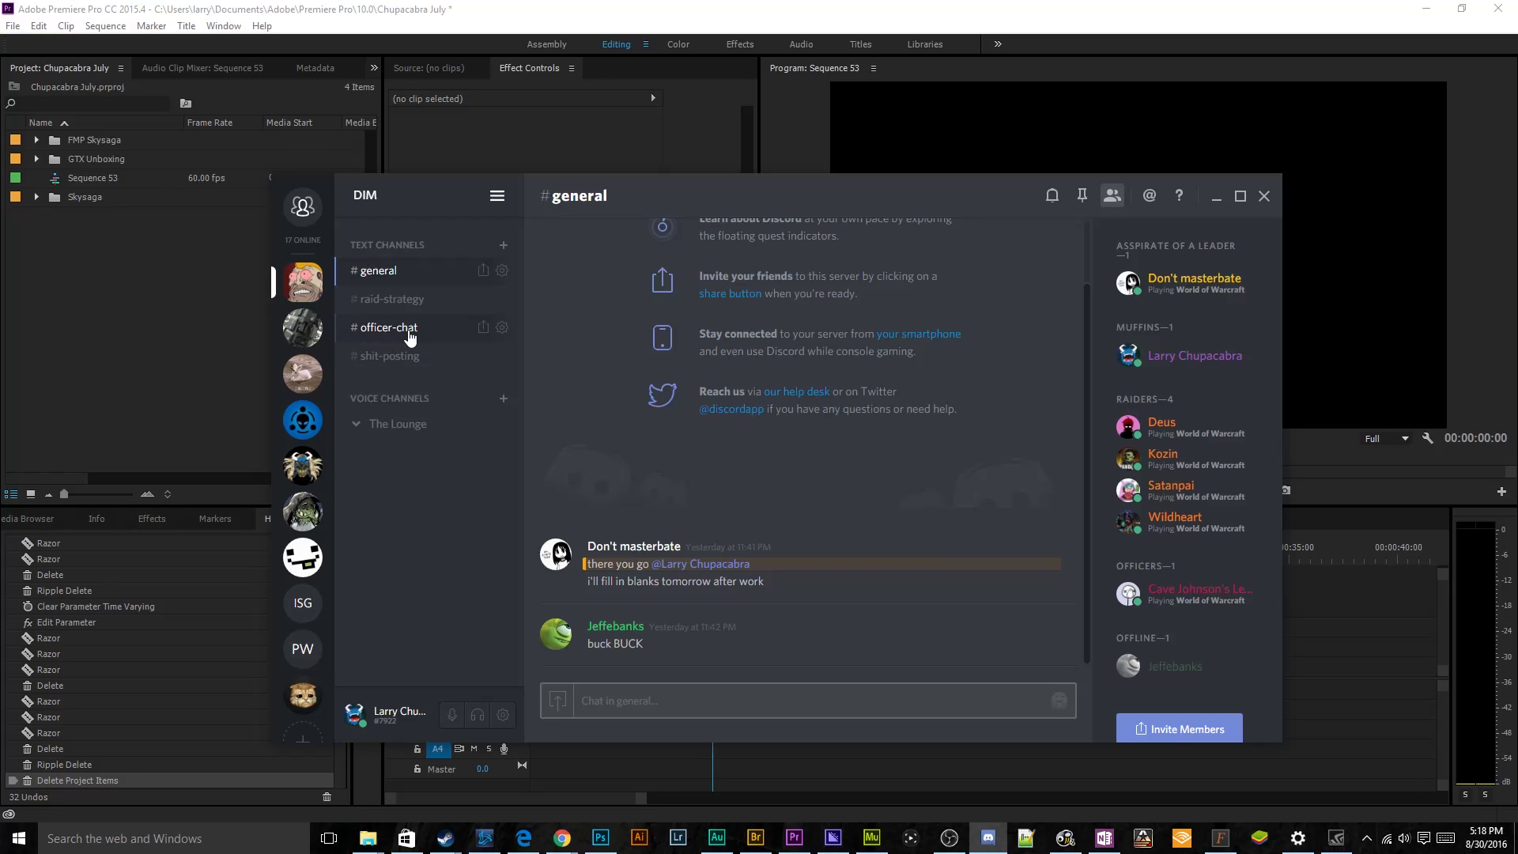
left_click(501, 327)
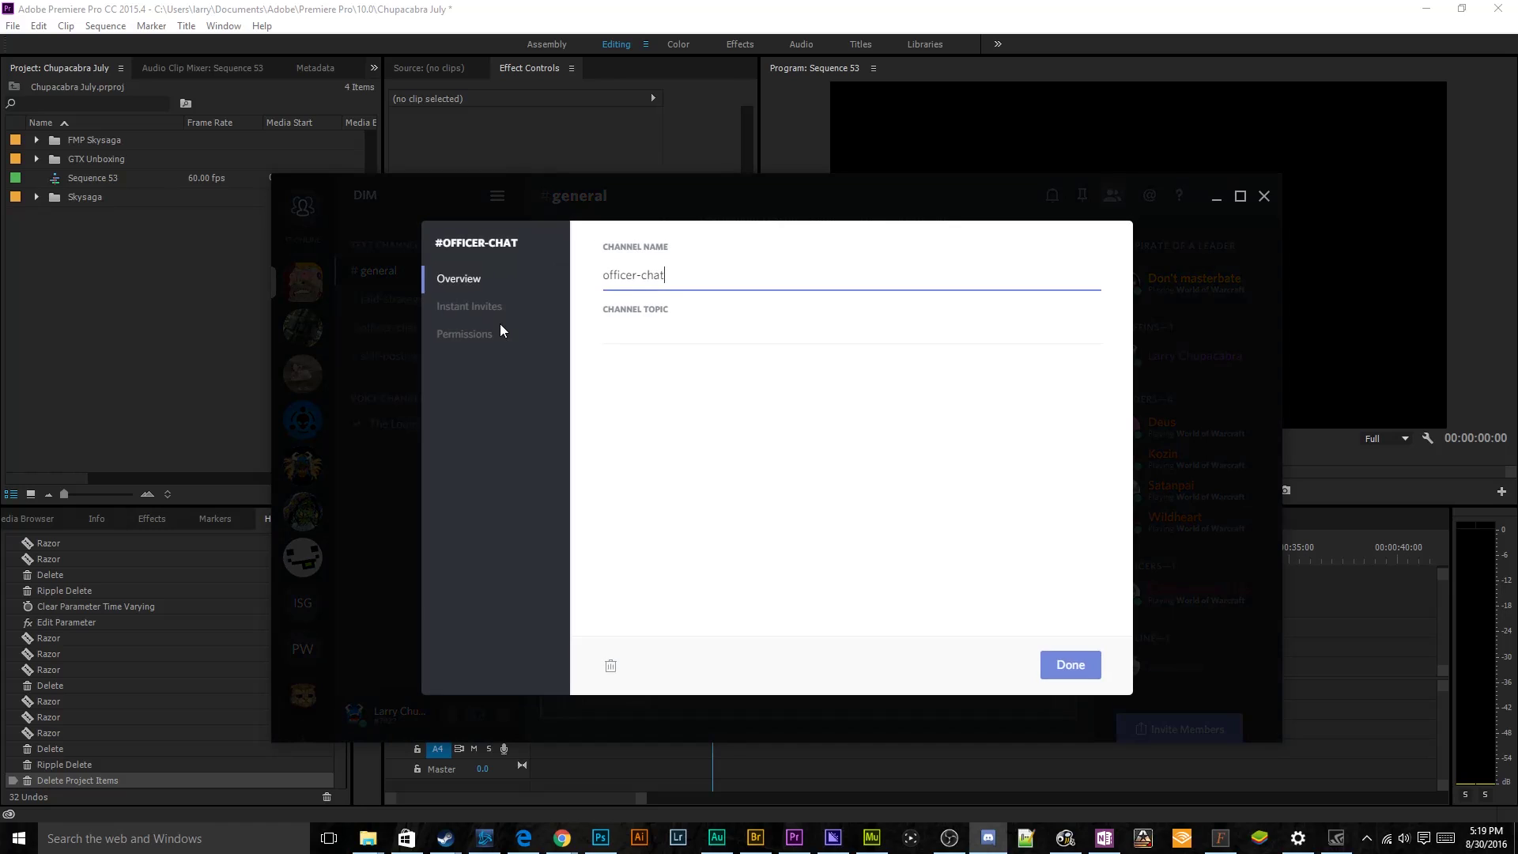
left_click(474, 335)
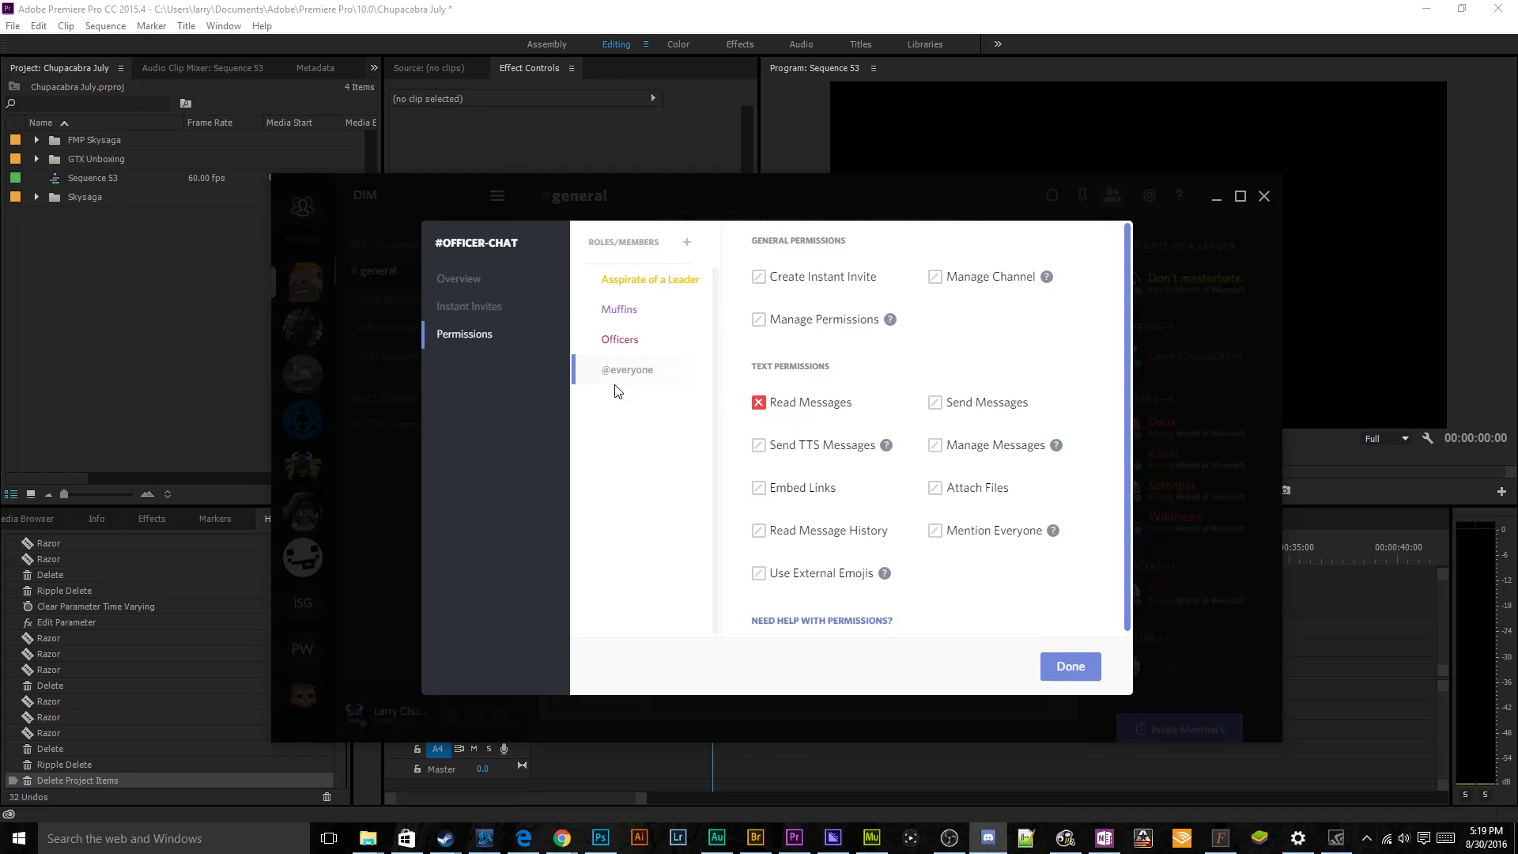
left_click(759, 403)
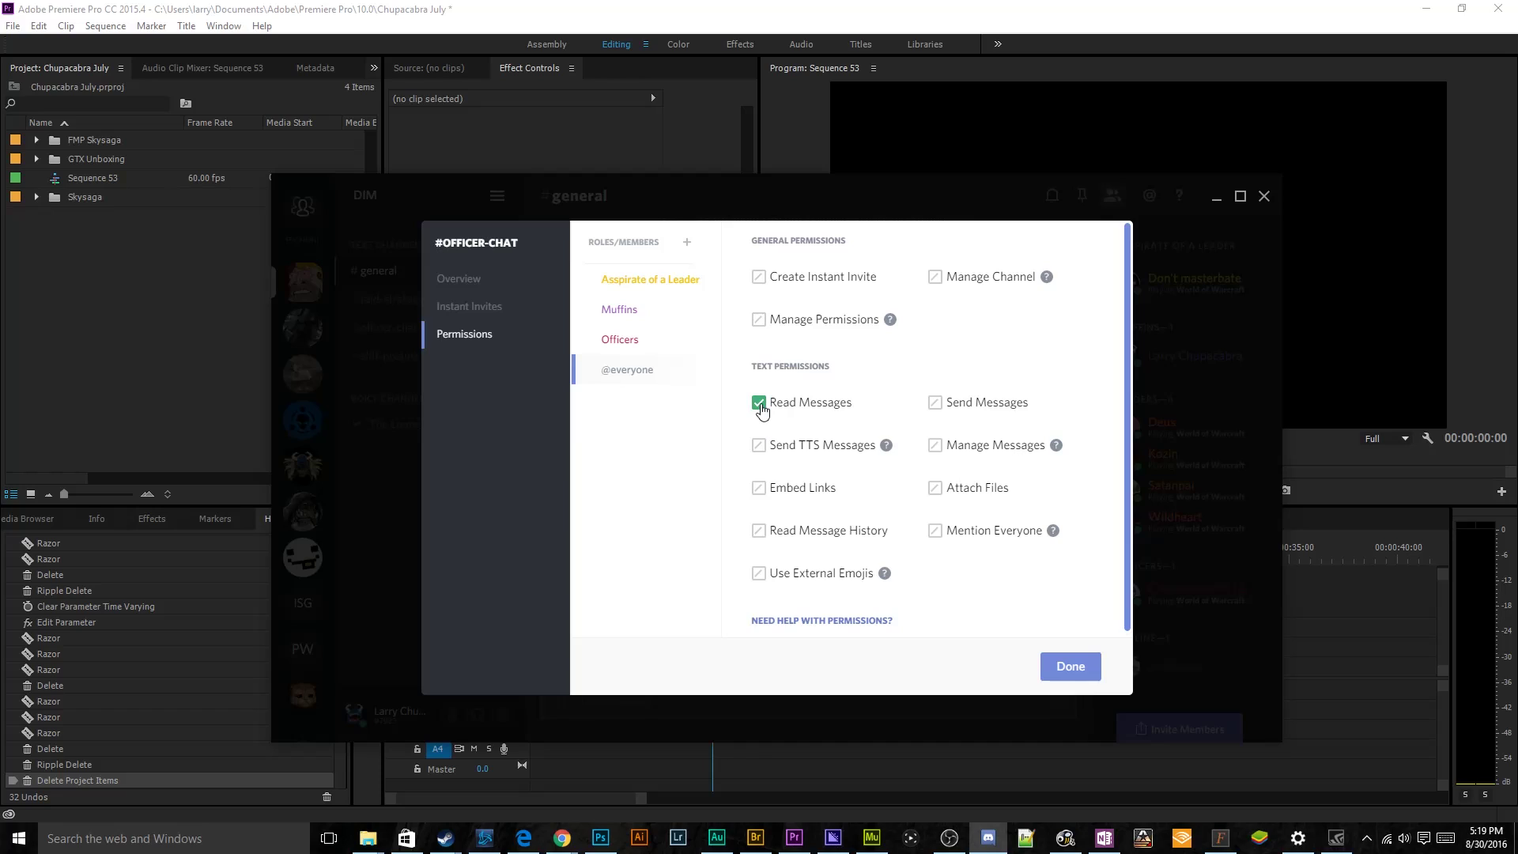
left_click(758, 403)
left_click(758, 403)
left_click(932, 403)
left_click(758, 276)
left_click(934, 277)
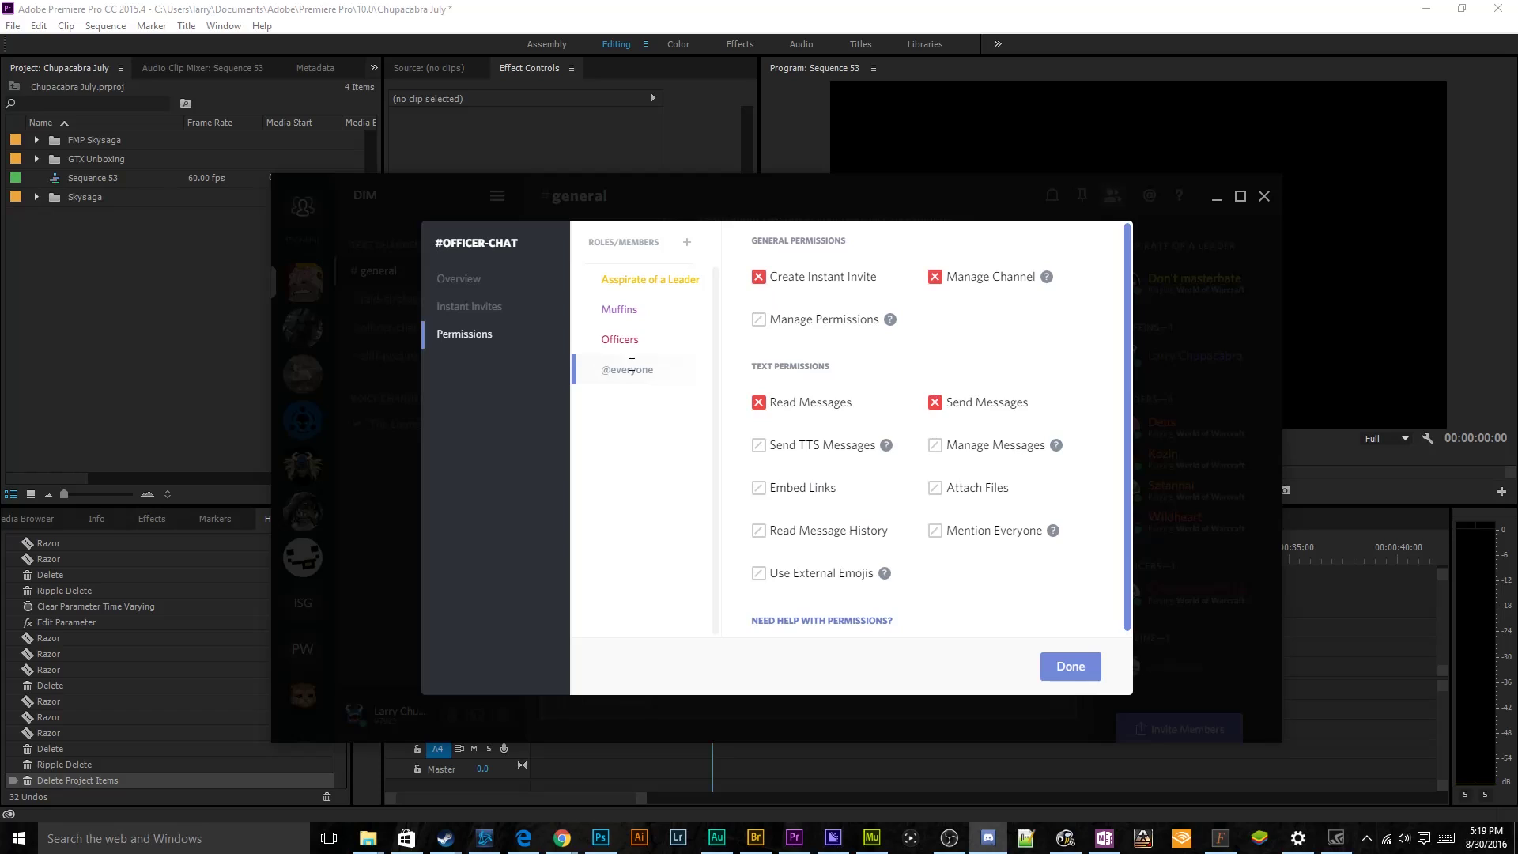
- Allow Officers to Send Messages in officer-chat and adjust their Attach Files, Embed Links and Send TTS Messages permissions
left_click(661, 345)
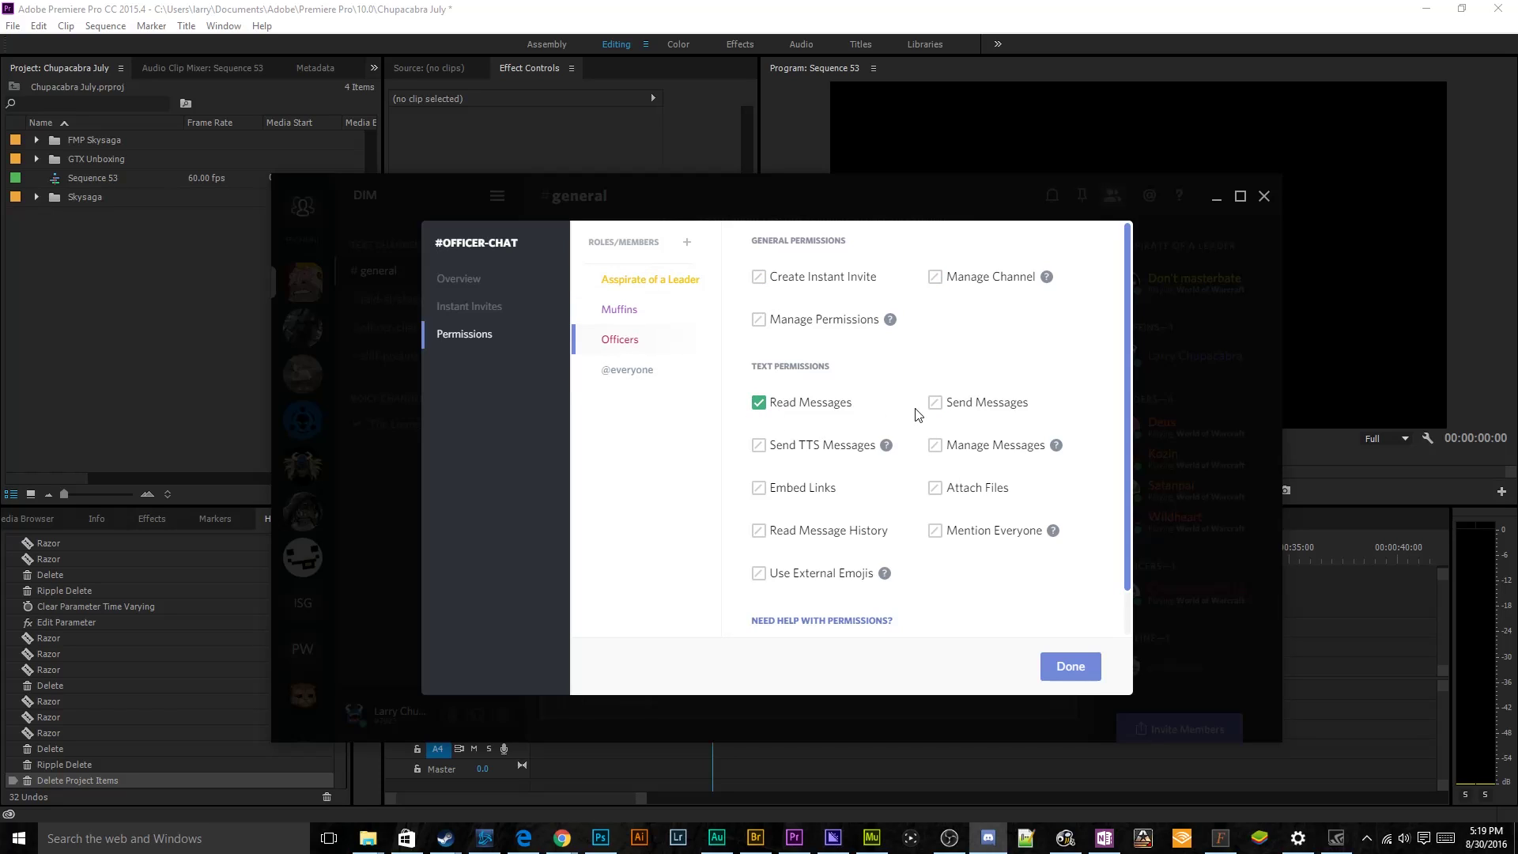
left_click(935, 405)
left_click(935, 400)
left_click(936, 489)
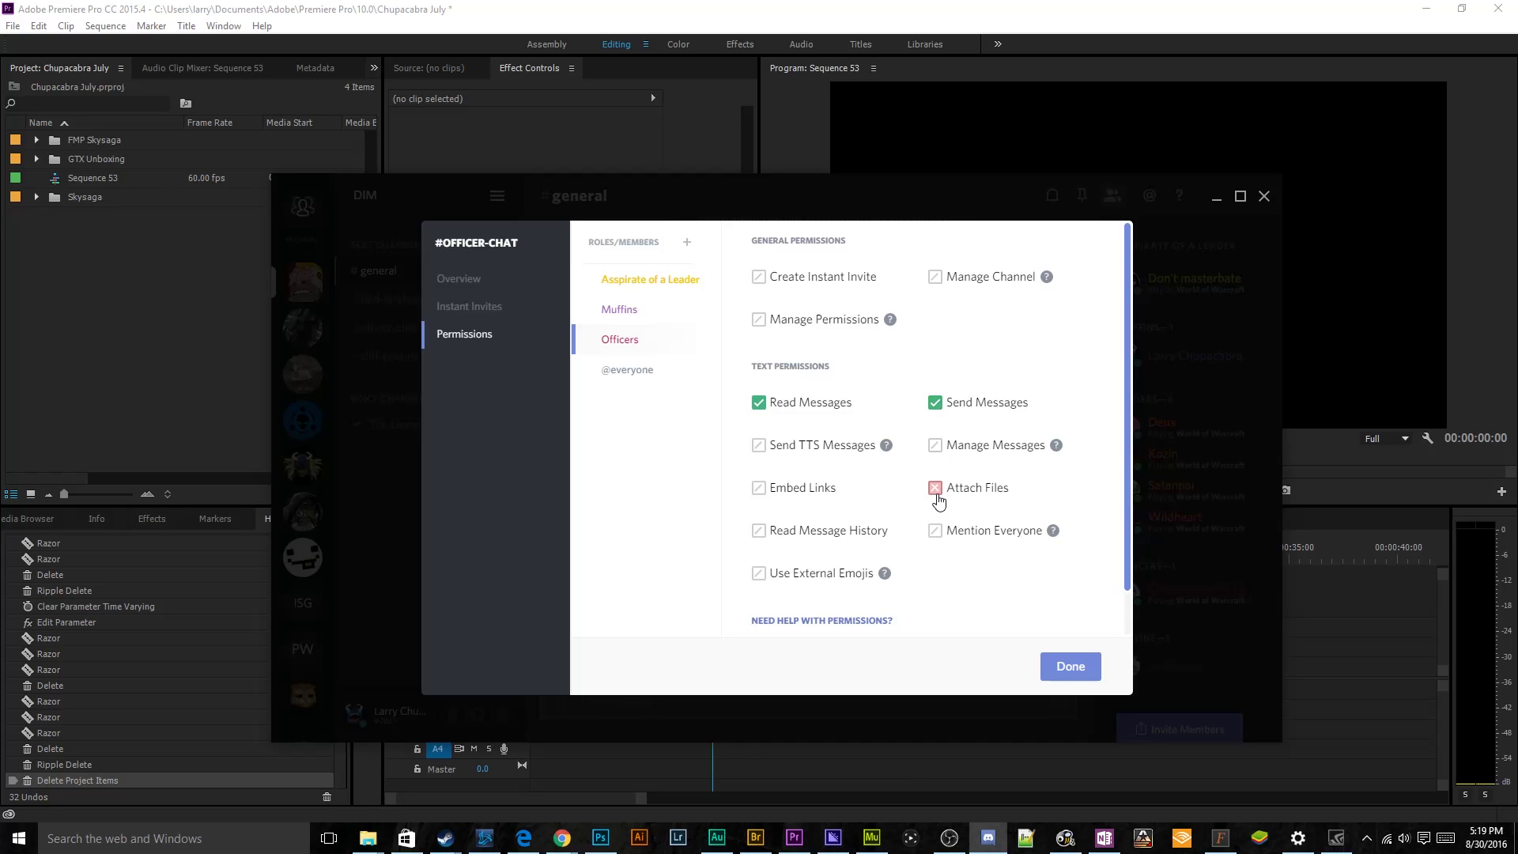
left_click(779, 494)
left_click(779, 451)
left_click(829, 450)
left_click(829, 451)
- Check officer-chat's permissions for Muffins and Asspirate of a Leader and save the channel settings
left_click(621, 310)
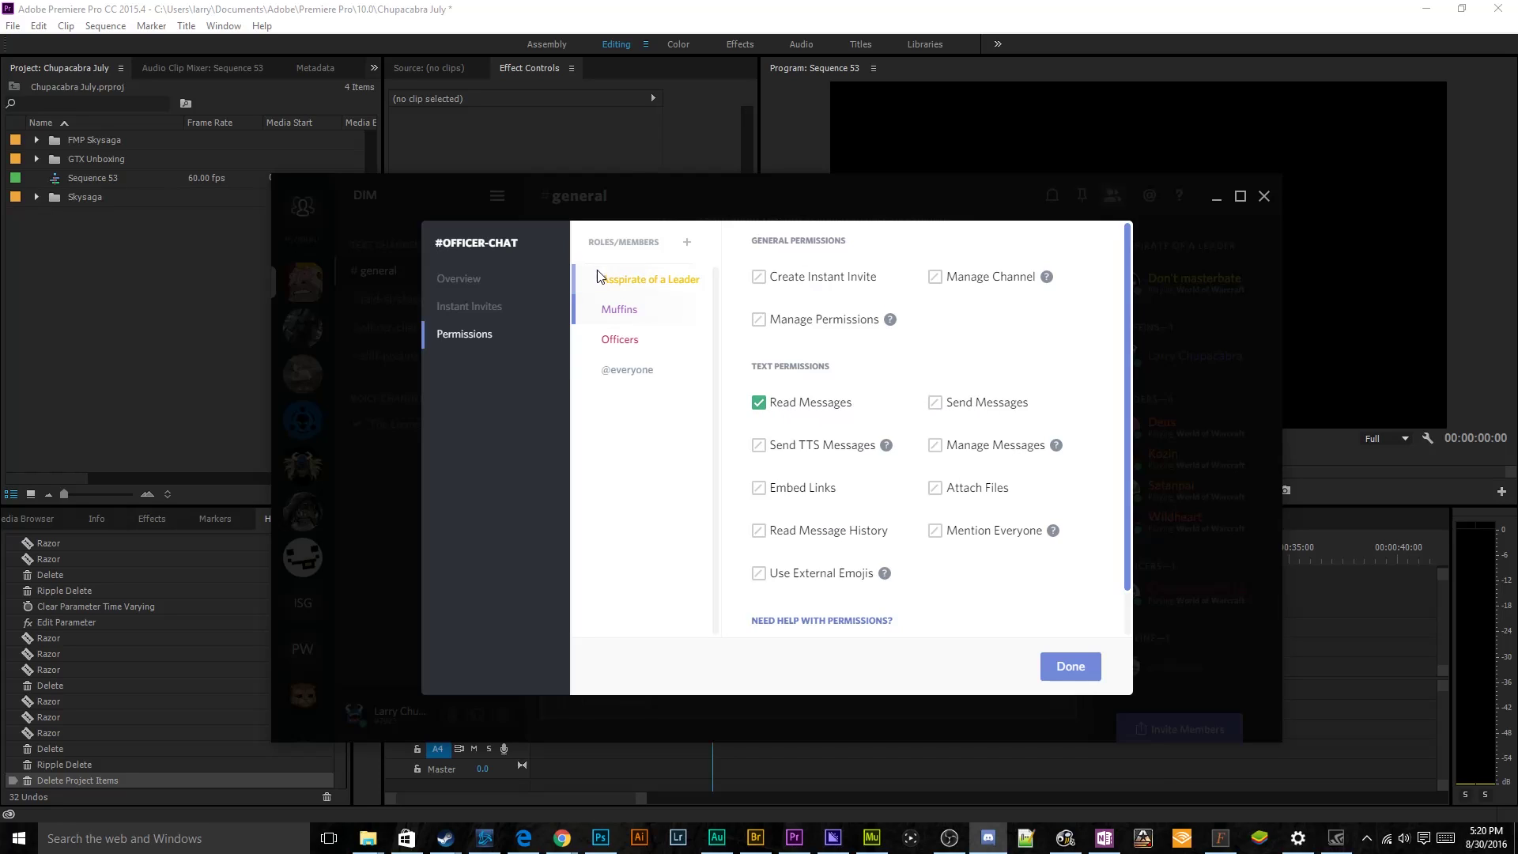
left_click(637, 278)
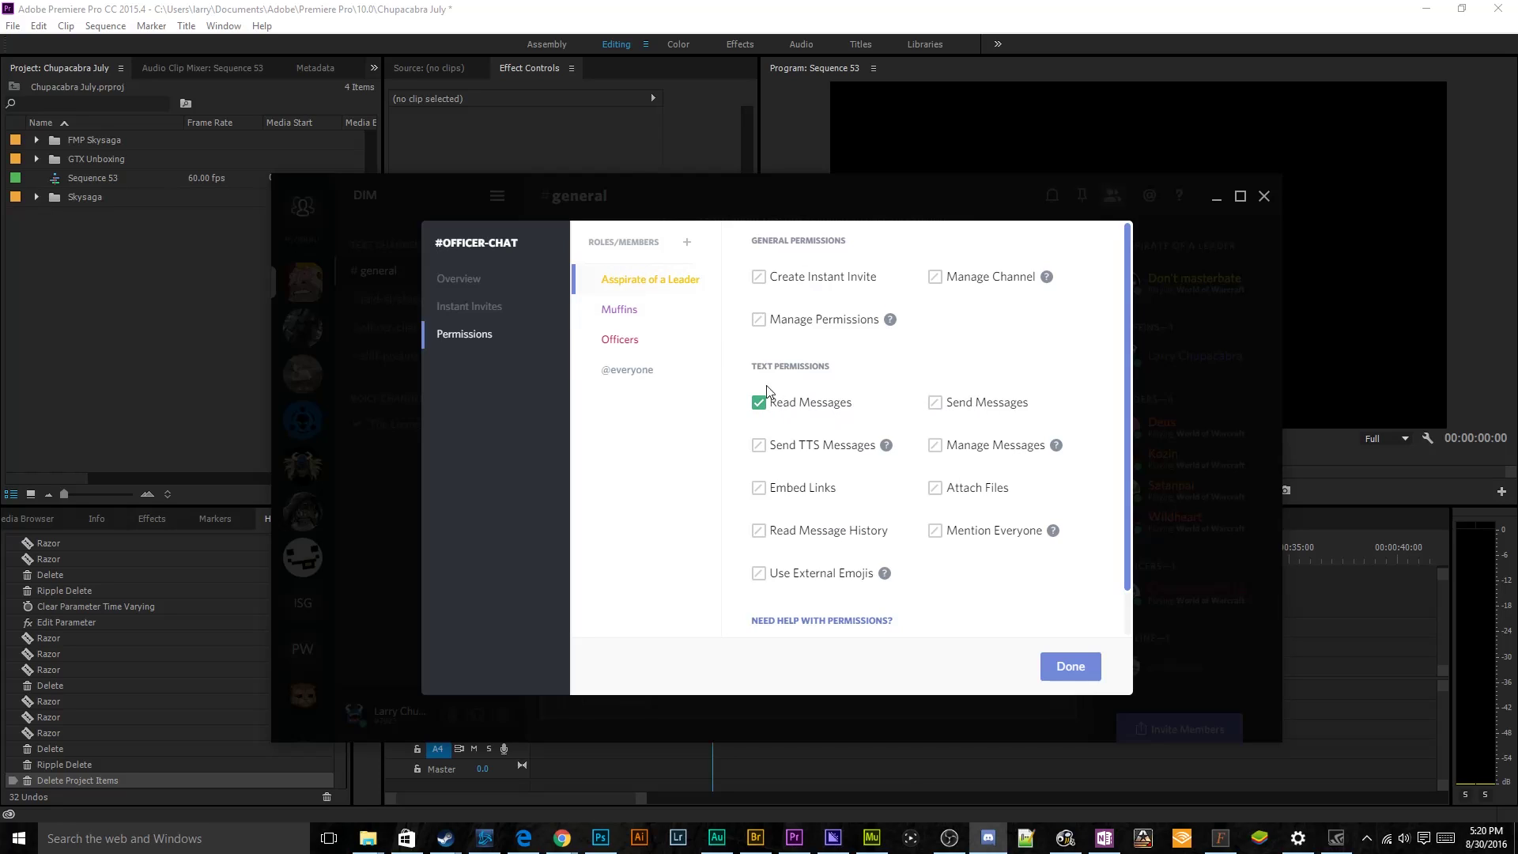
left_click(1082, 667)
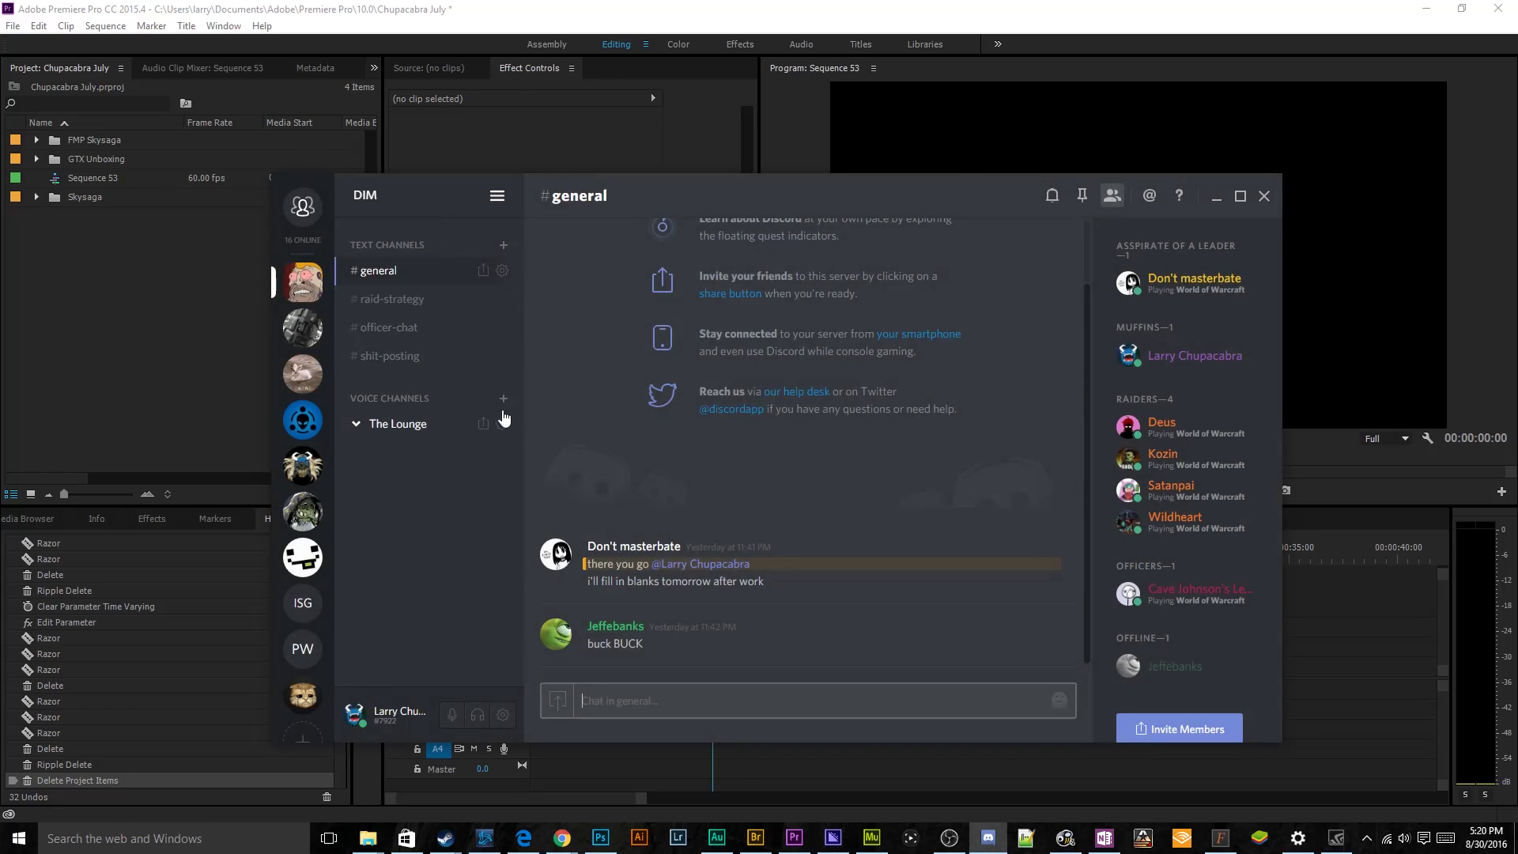
left_click(504, 399)
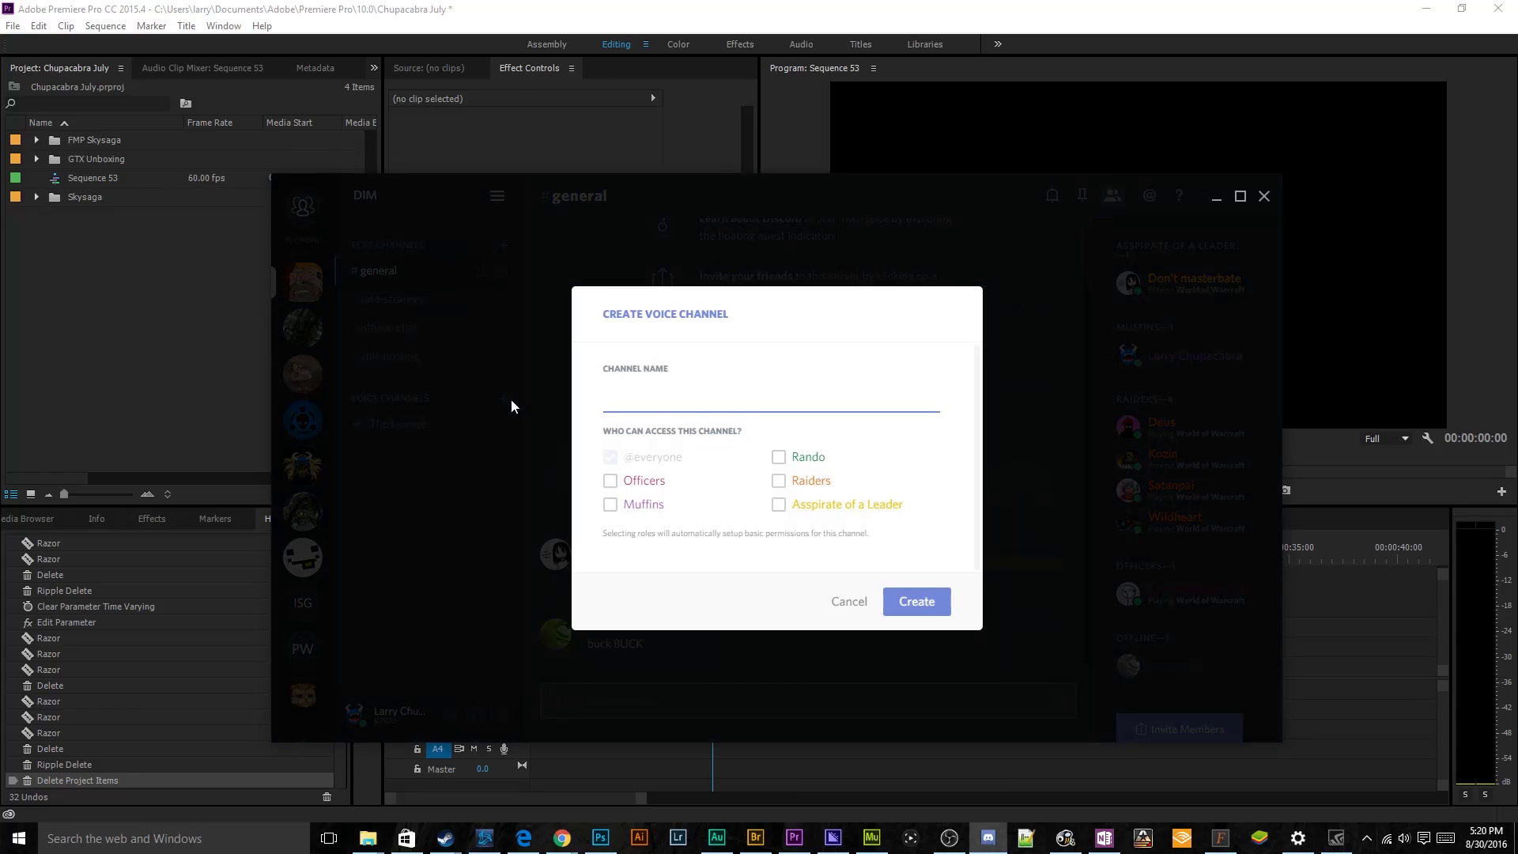
type("Raid Group1")
key("Return")
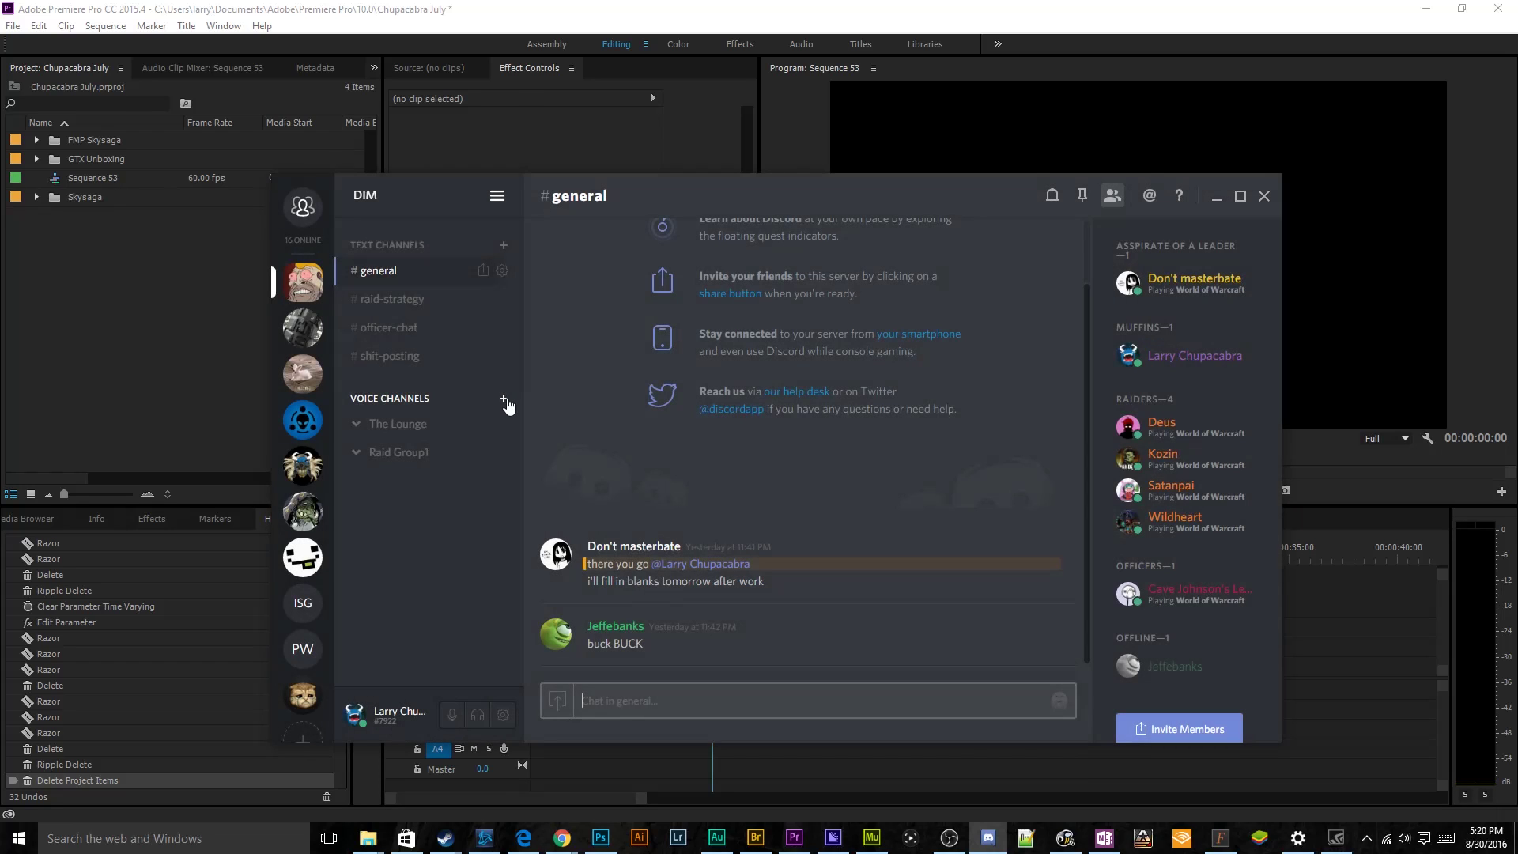
left_click(506, 397)
type("Raid Group 2")
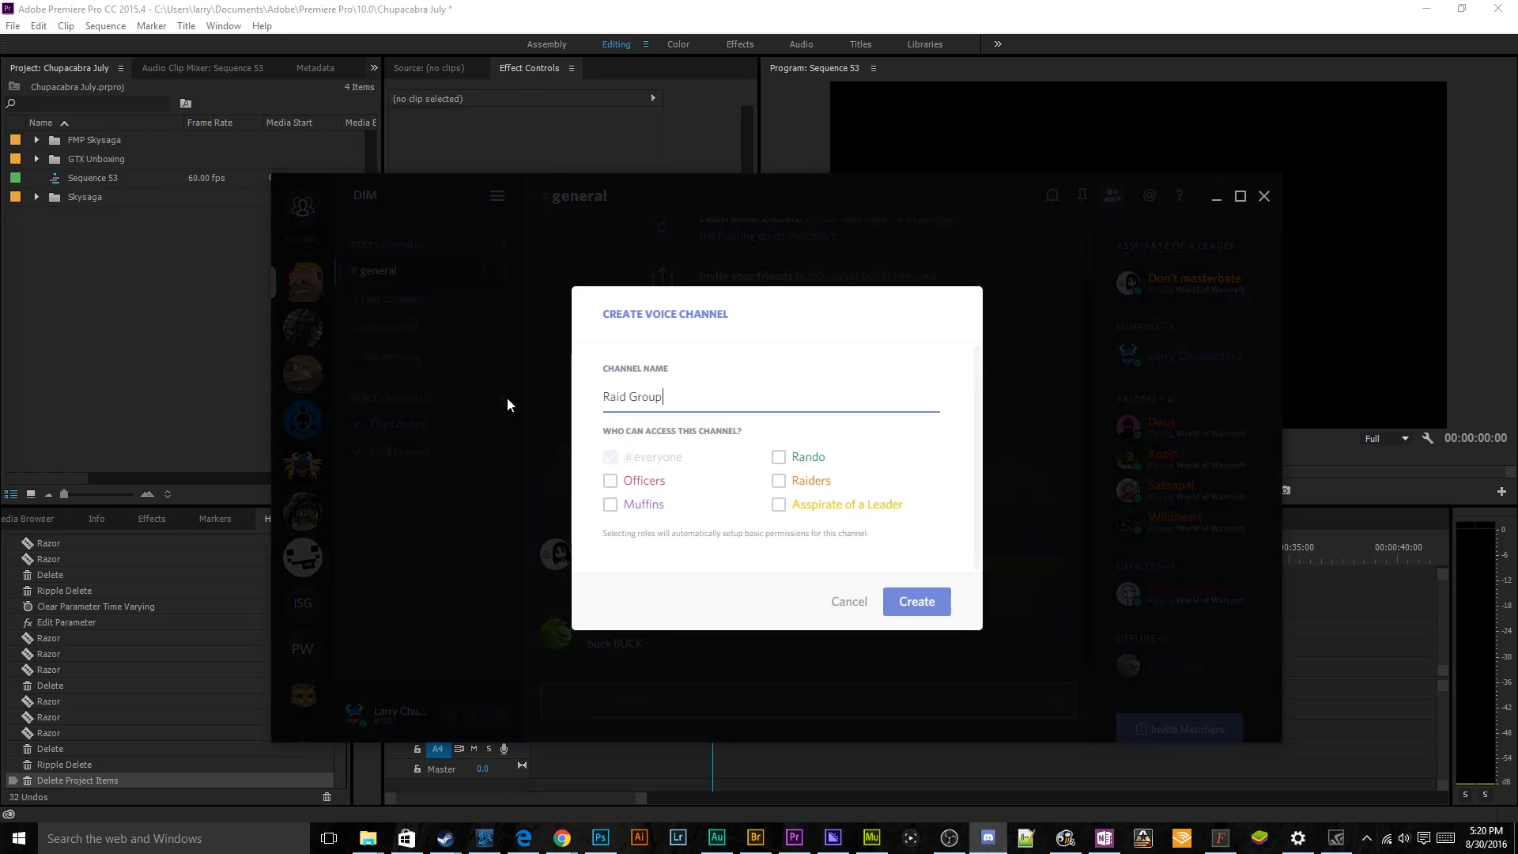
key("Return")
left_click(504, 399)
type("PVPne")
key("BackSpace")
key("BackSpace")
type("ness")
key("Return")
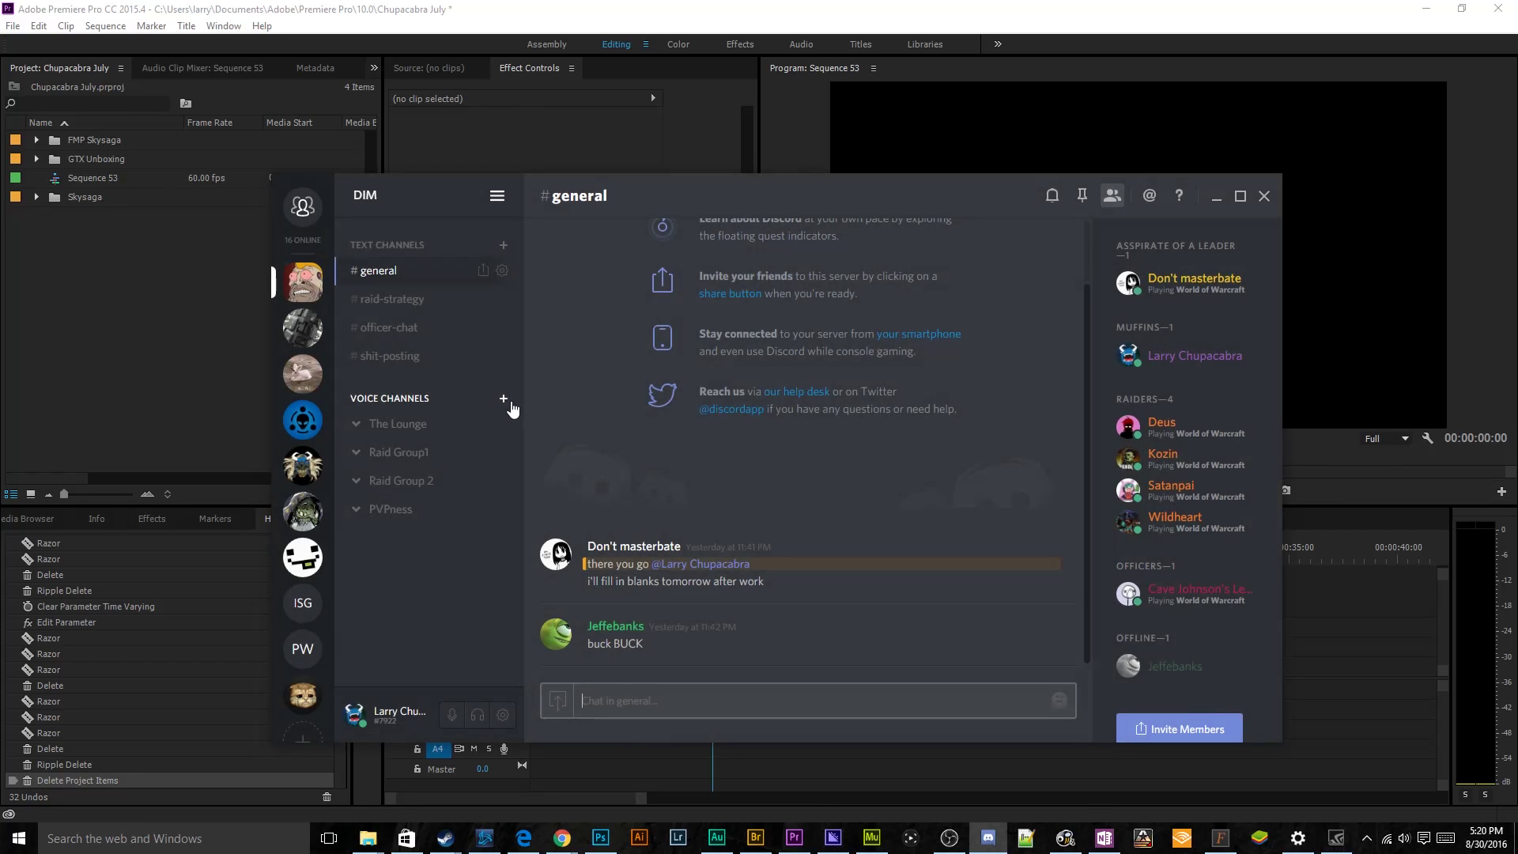
left_click(504, 399)
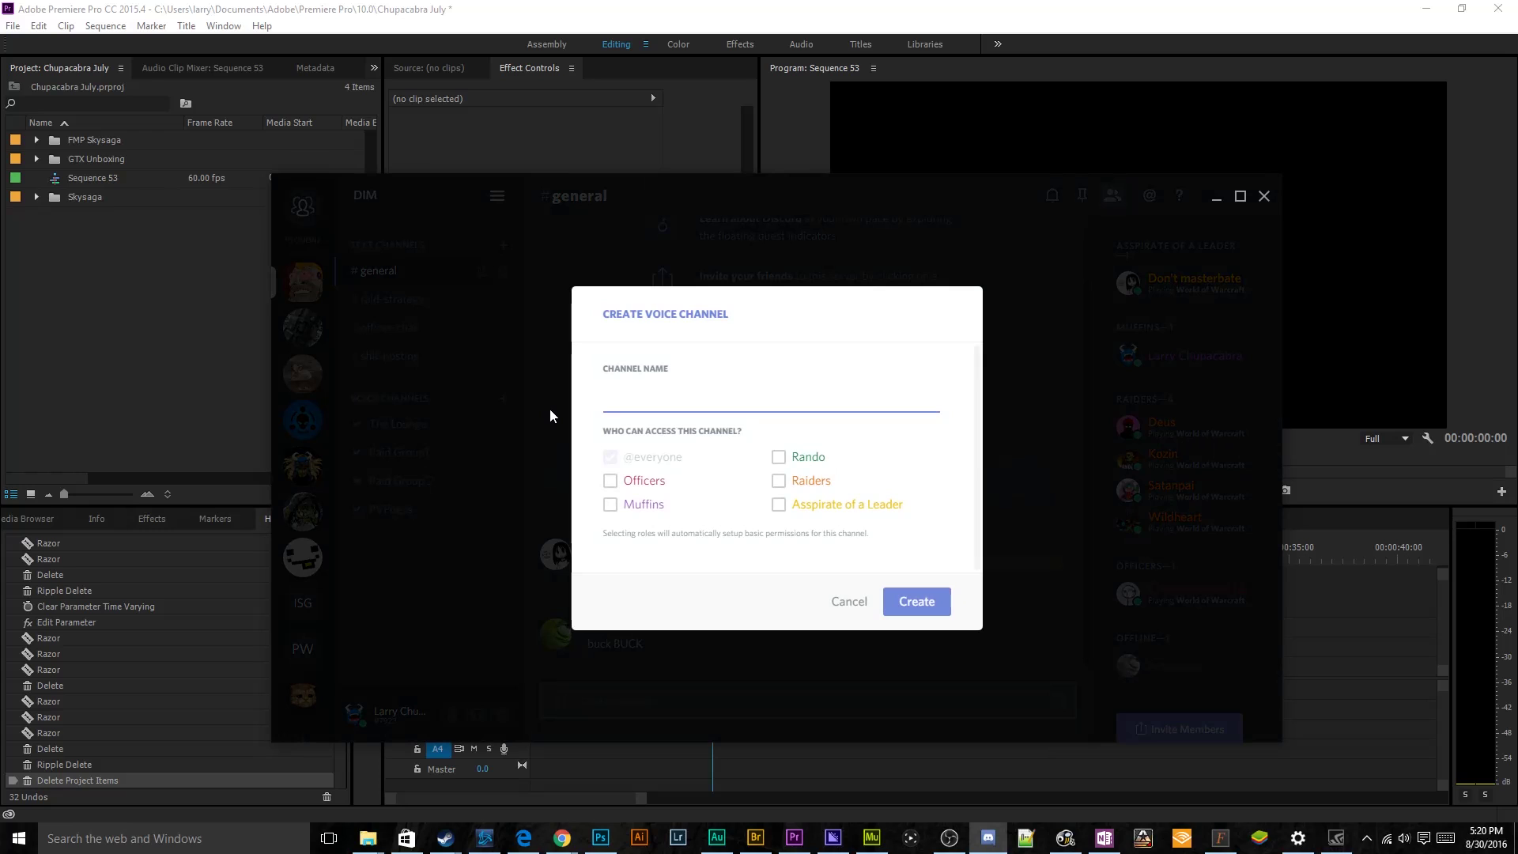
type("Pugging Around")
key("Return")
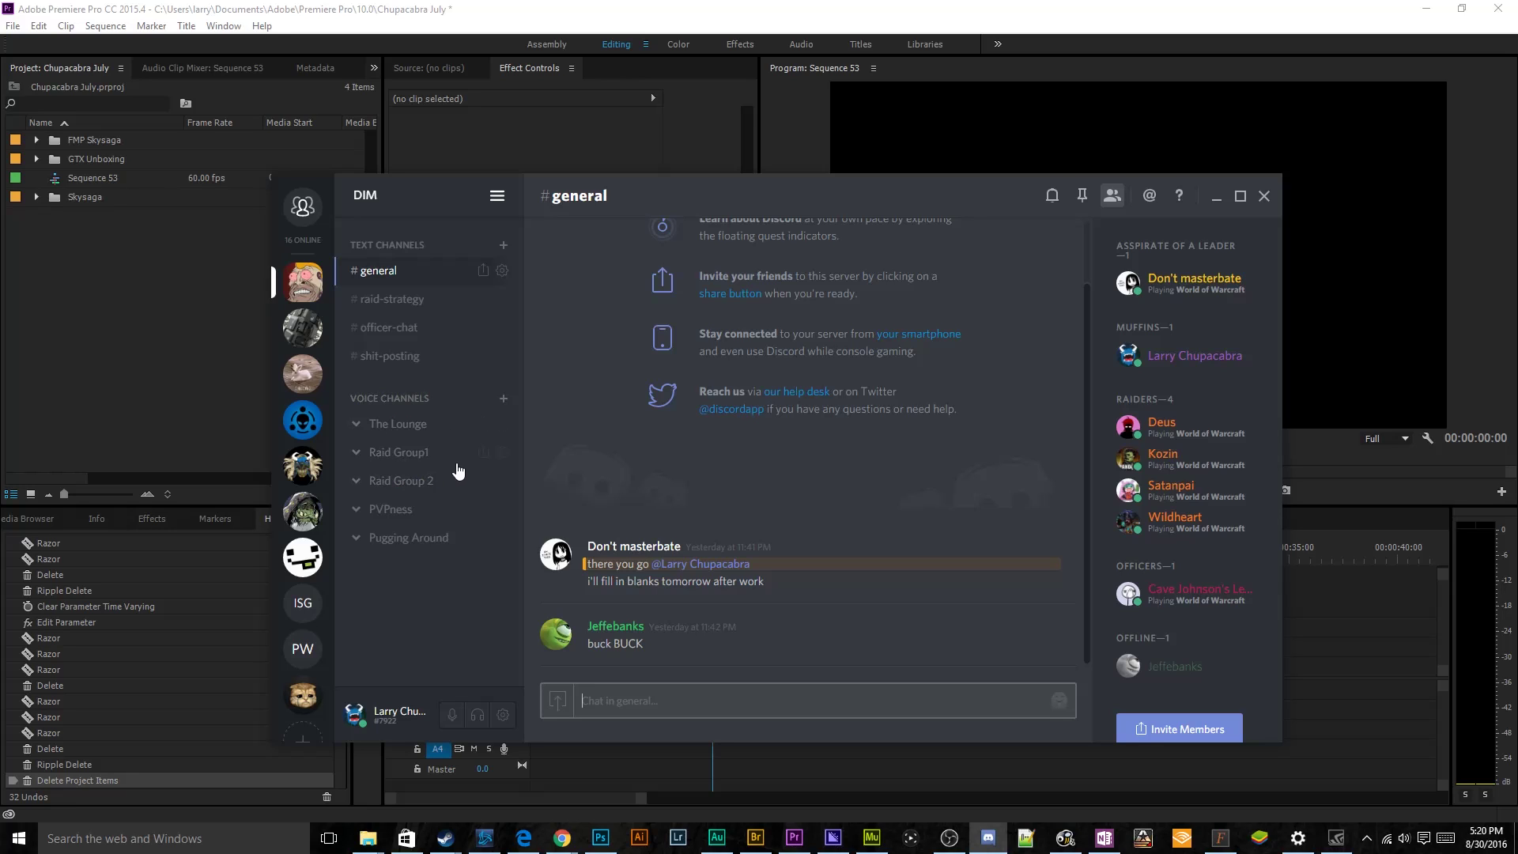
left_click(502, 453)
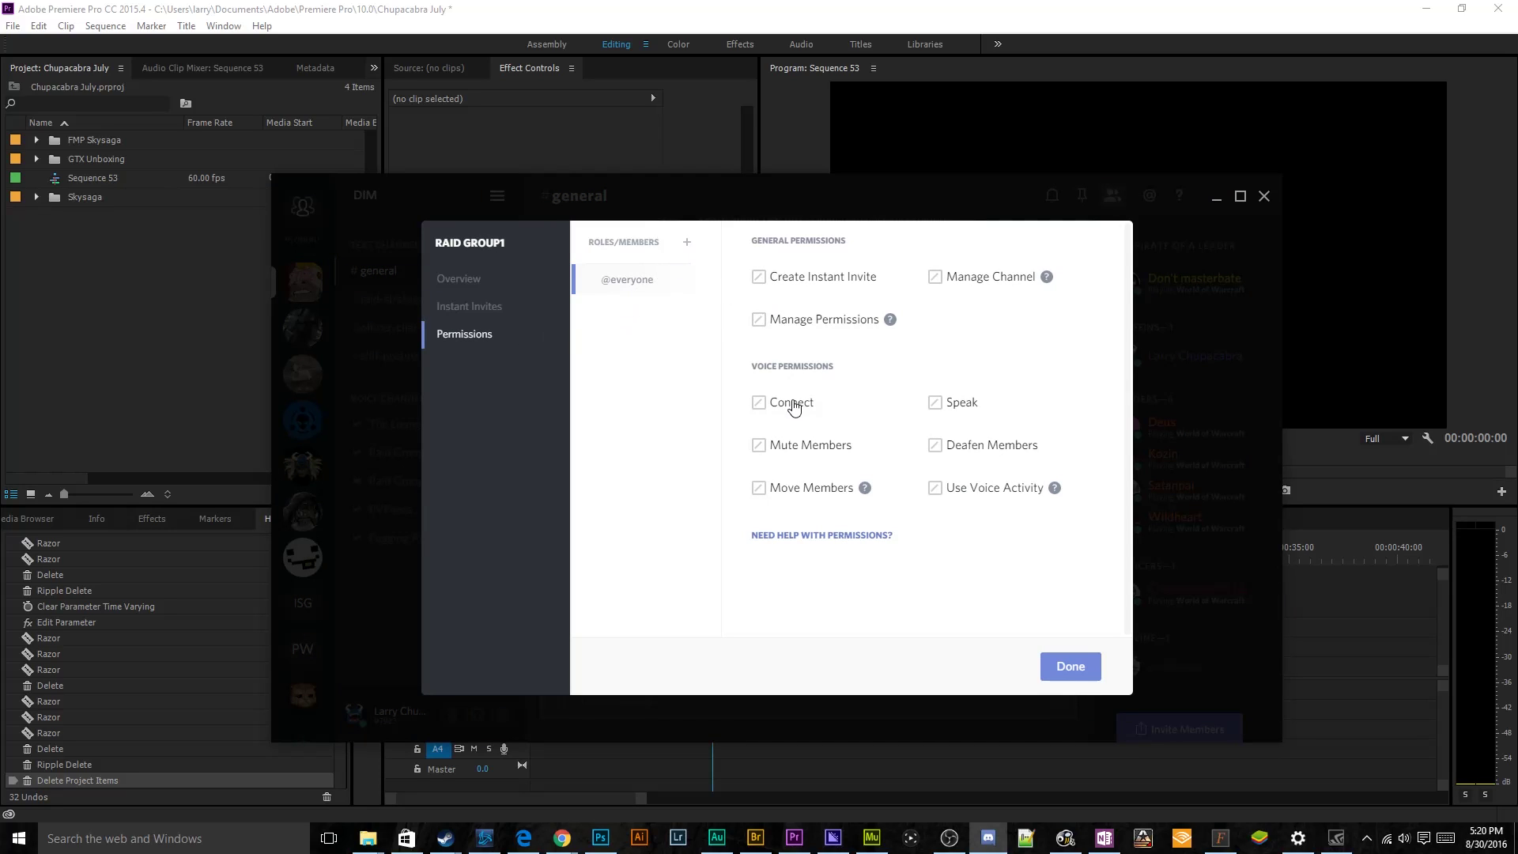
left_click(794, 405)
left_click(691, 245)
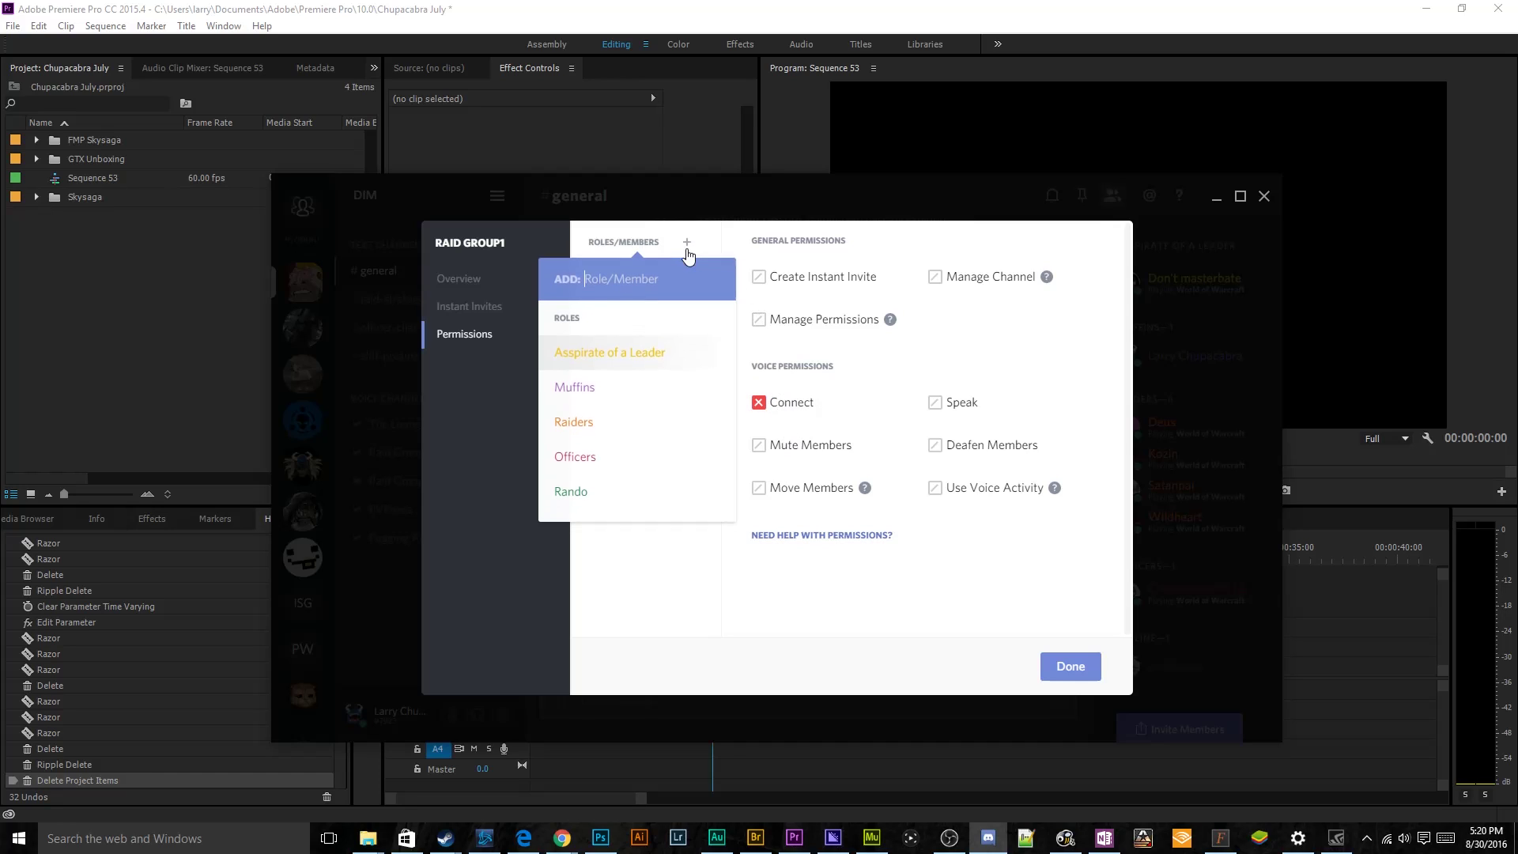
left_click(637, 380)
left_click(771, 405)
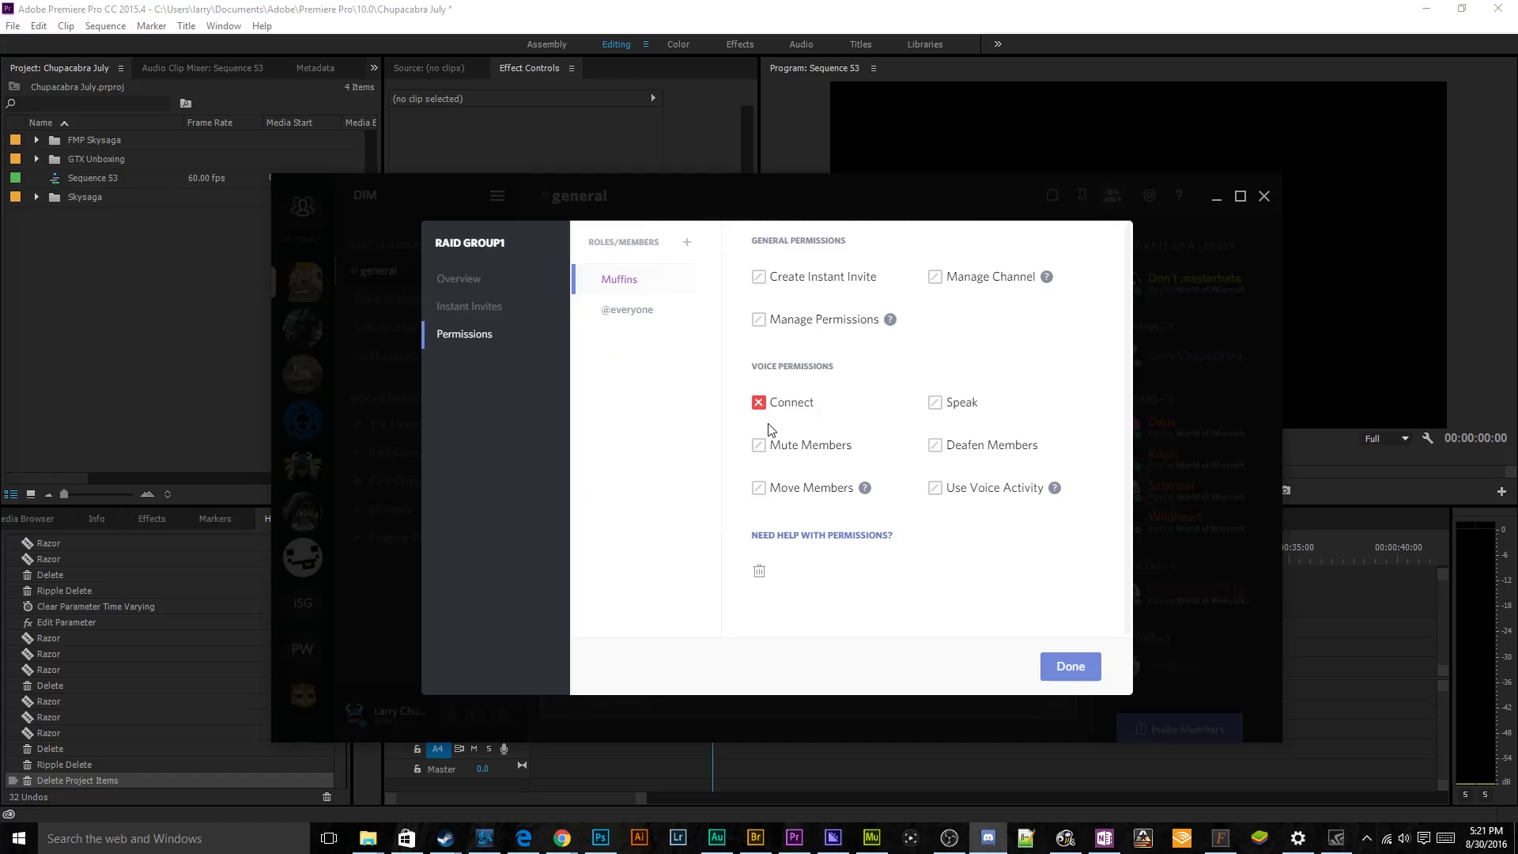
left_click(760, 401)
- Add the Asspirate of a Leader and Officers roles to Raid Group1's permissions with Connect allowed
left_click(688, 245)
left_click(650, 346)
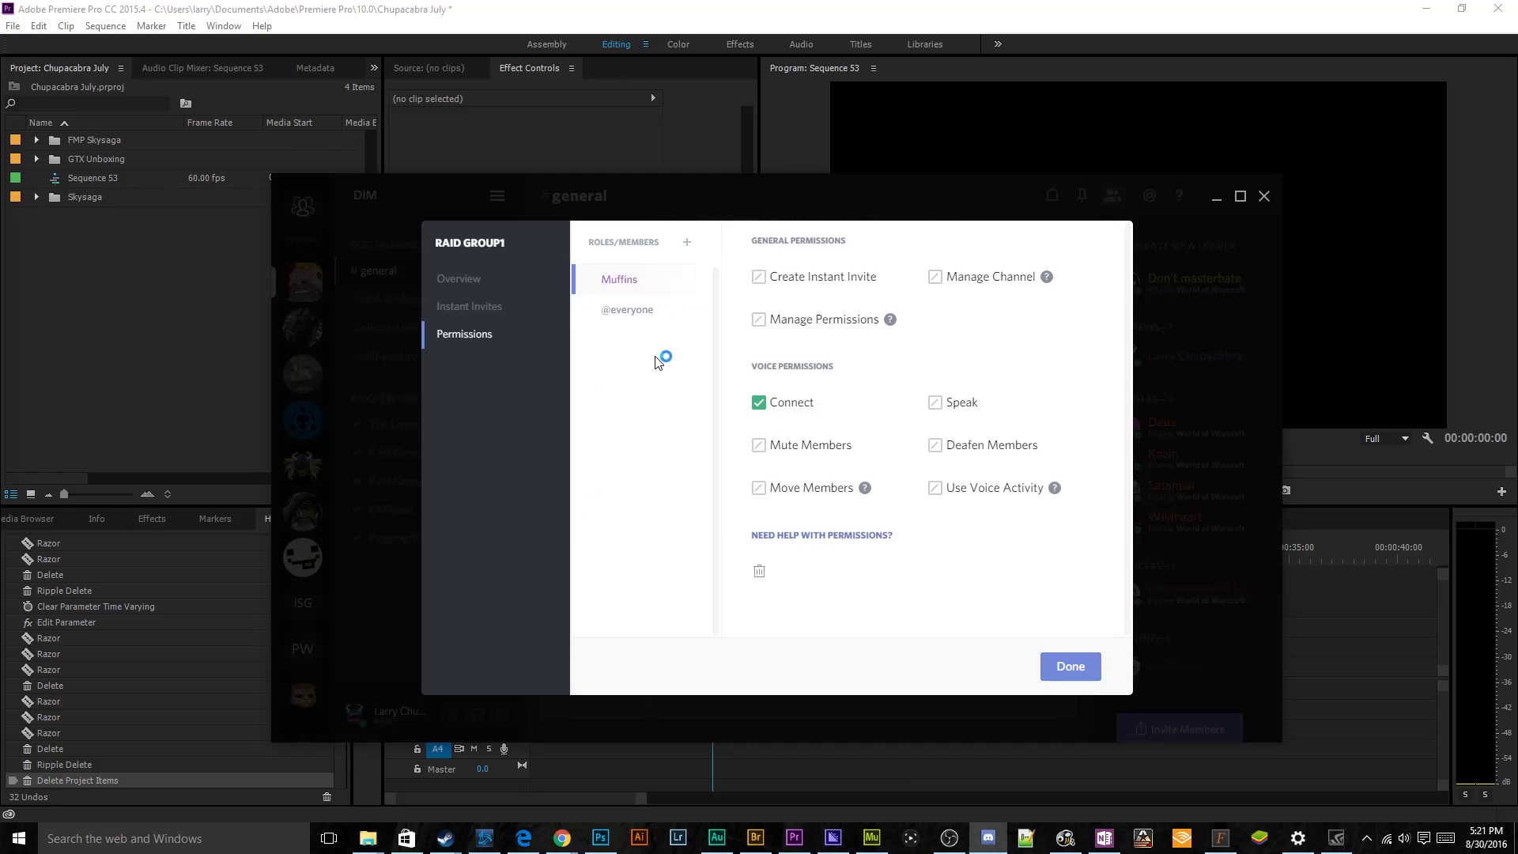
left_click(764, 406)
left_click(686, 242)
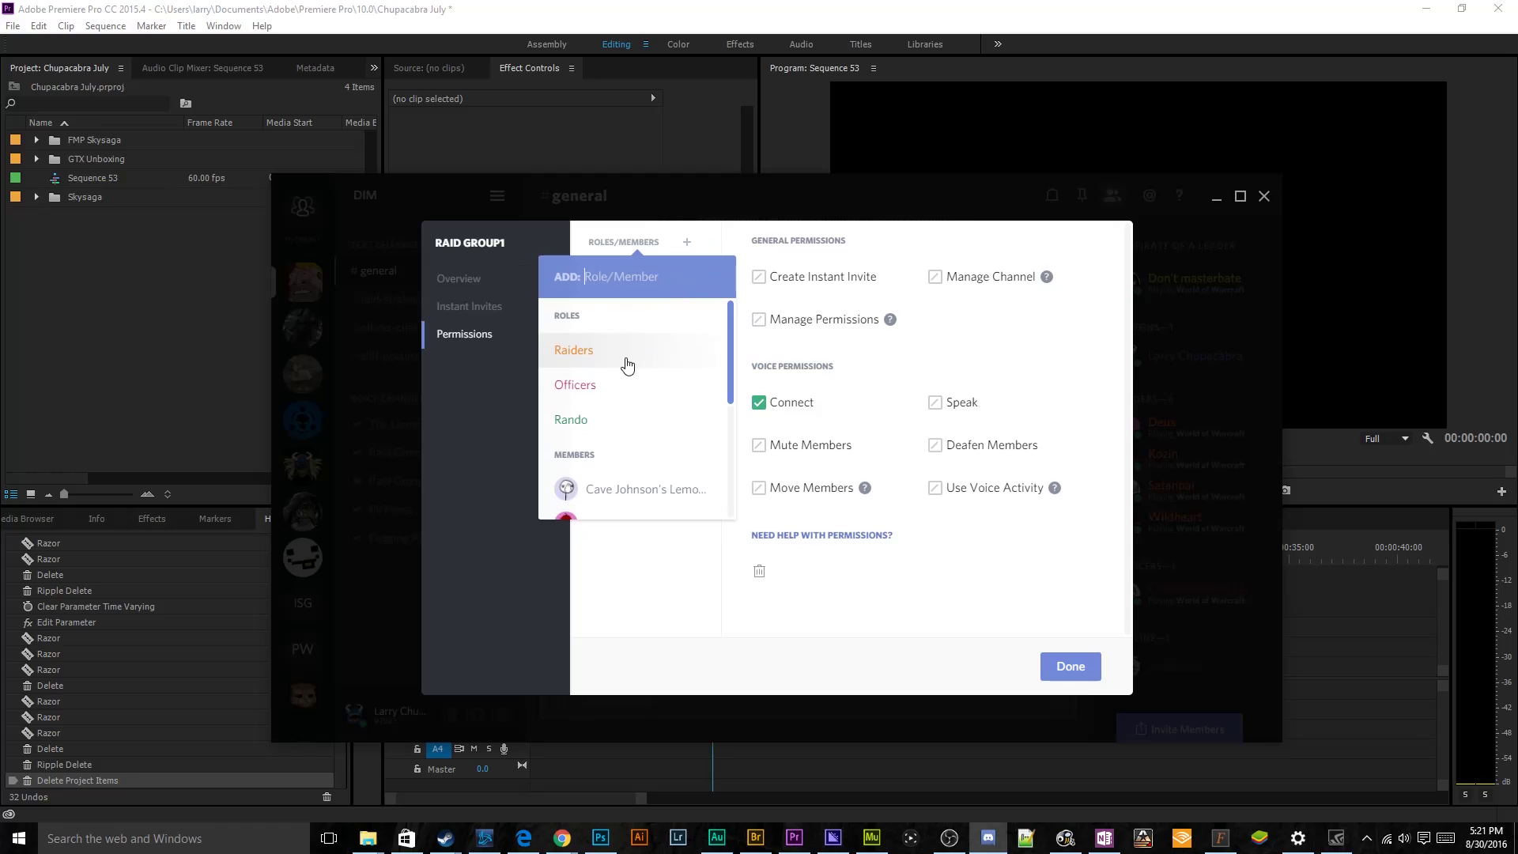
left_click(621, 387)
left_click(758, 403)
left_click(759, 403)
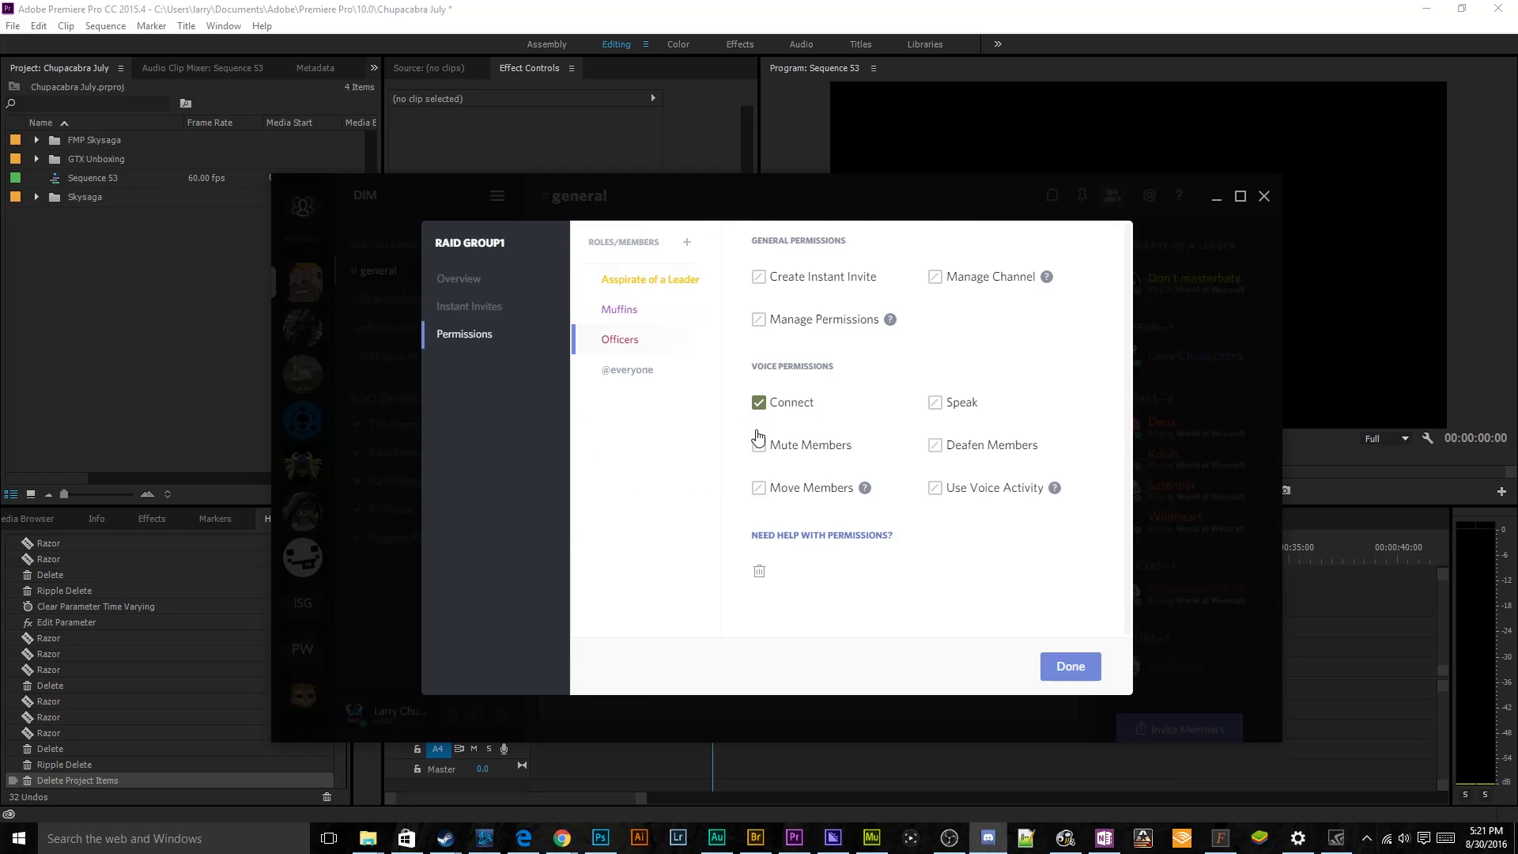
- Add the Raiders role to Raid Group1's permissions and allow it to Connect
left_click(687, 243)
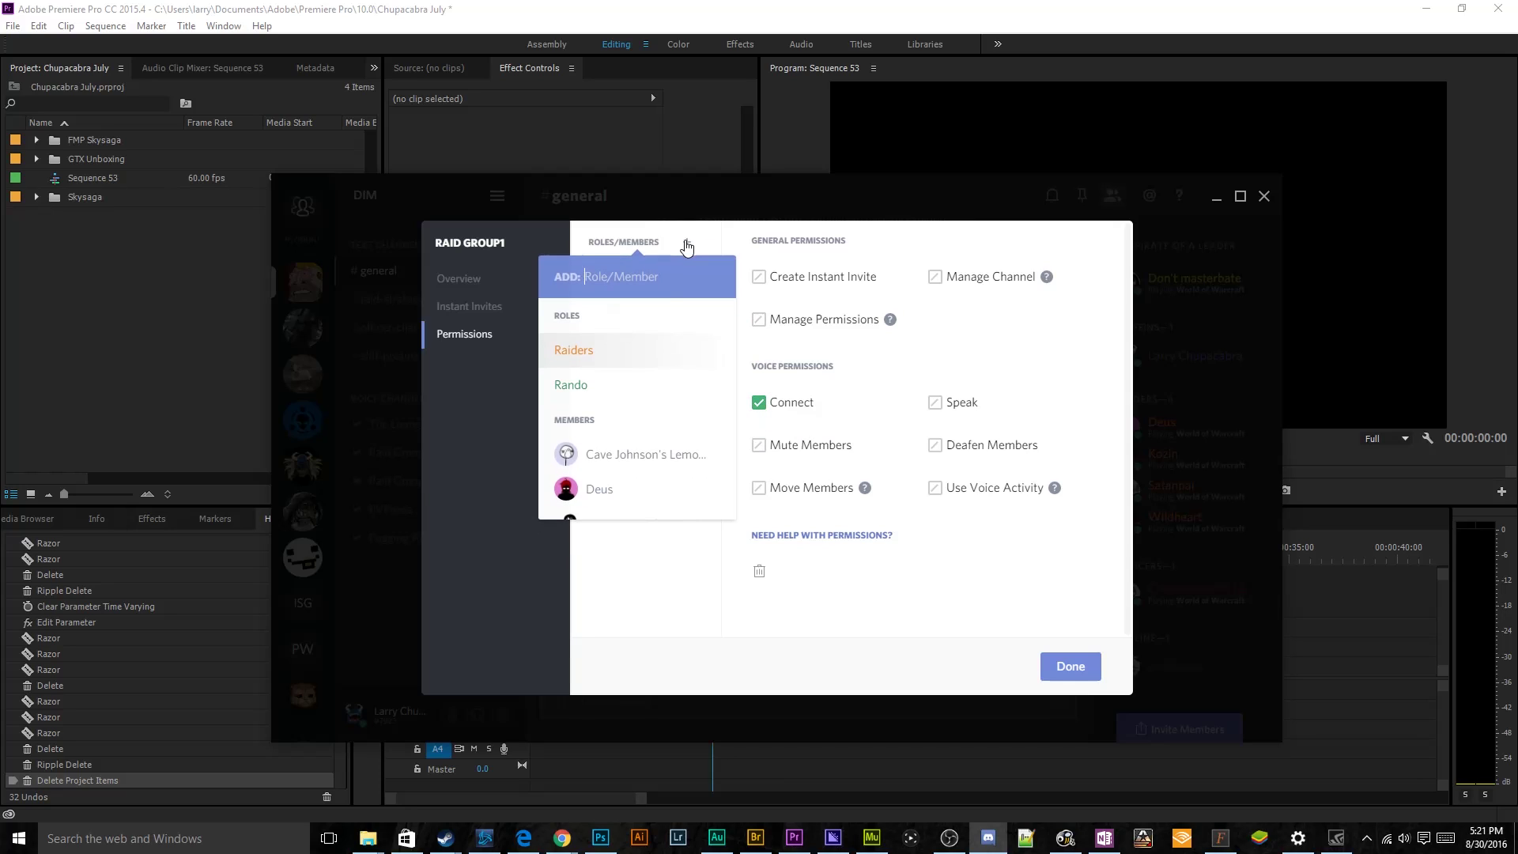
left_click(639, 364)
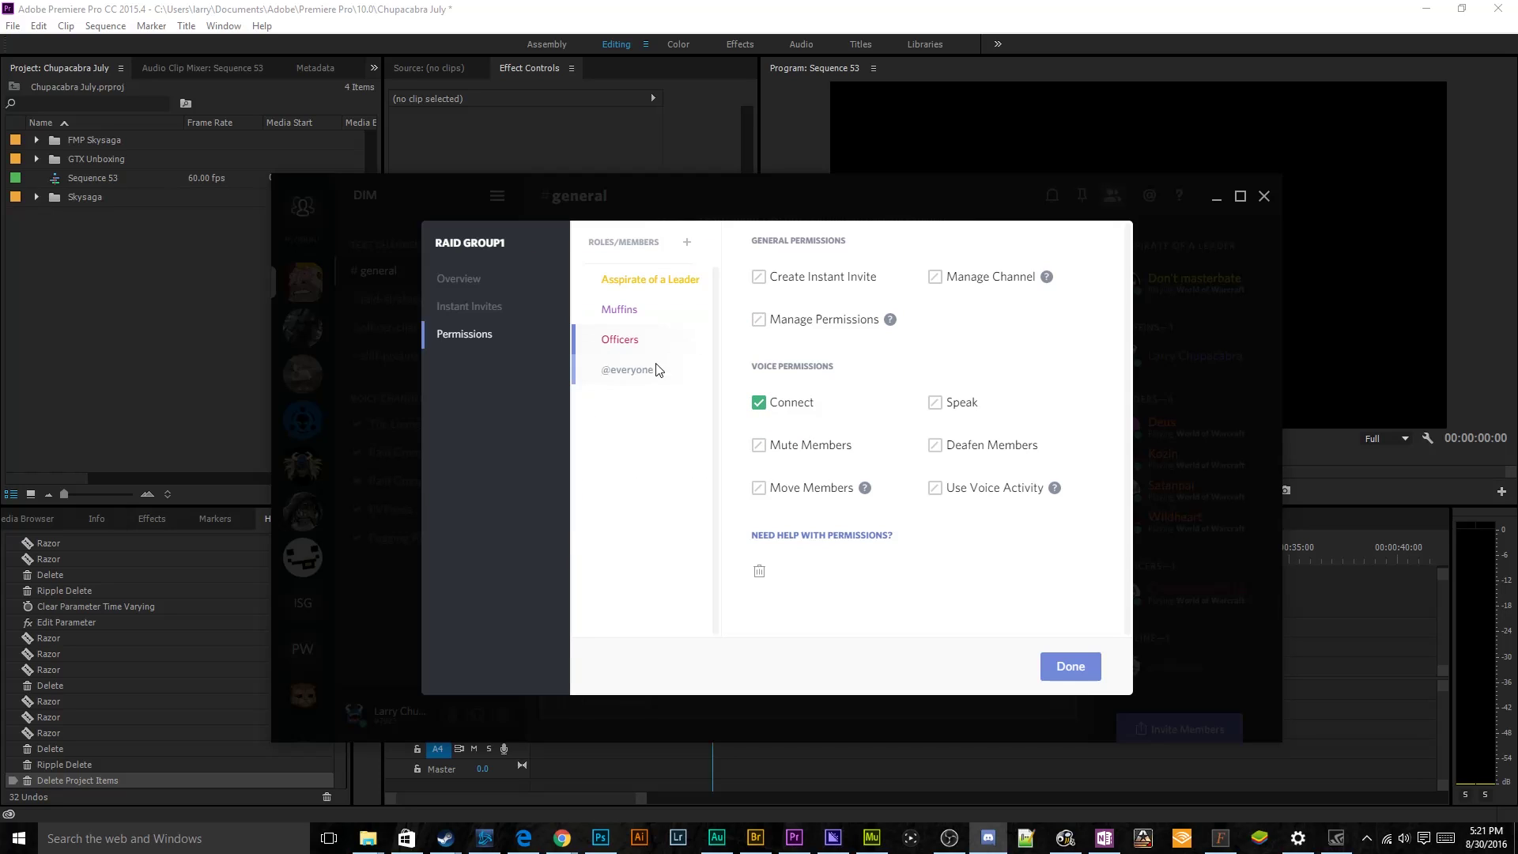
left_click(778, 407)
- Check Raid Group1's role permissions and instant invites, and save the channel settings
left_click(620, 369)
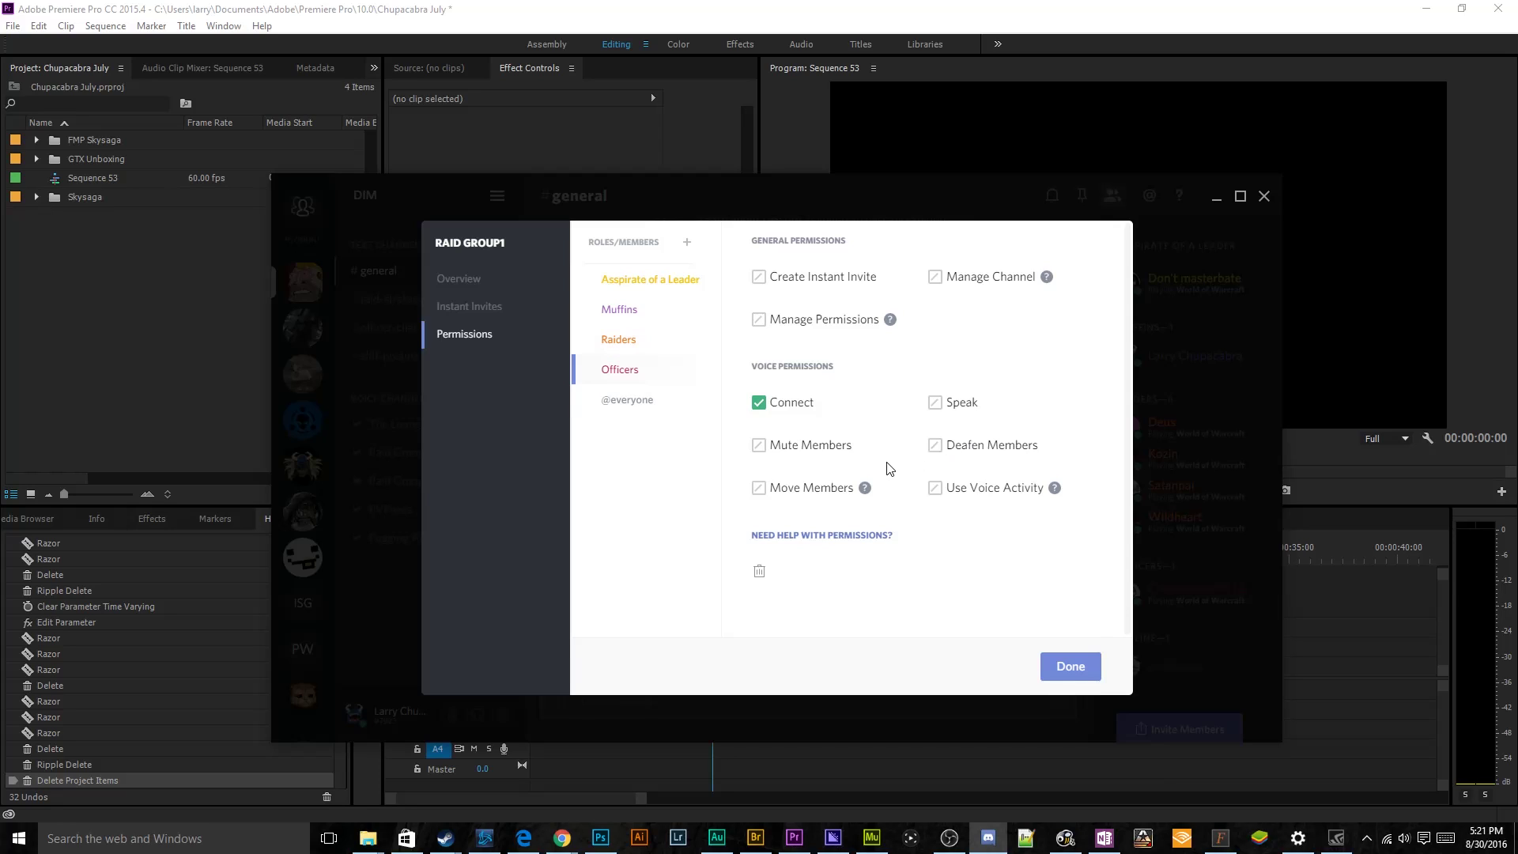
left_click(621, 341)
left_click(777, 504)
left_click(668, 283)
left_click(546, 308)
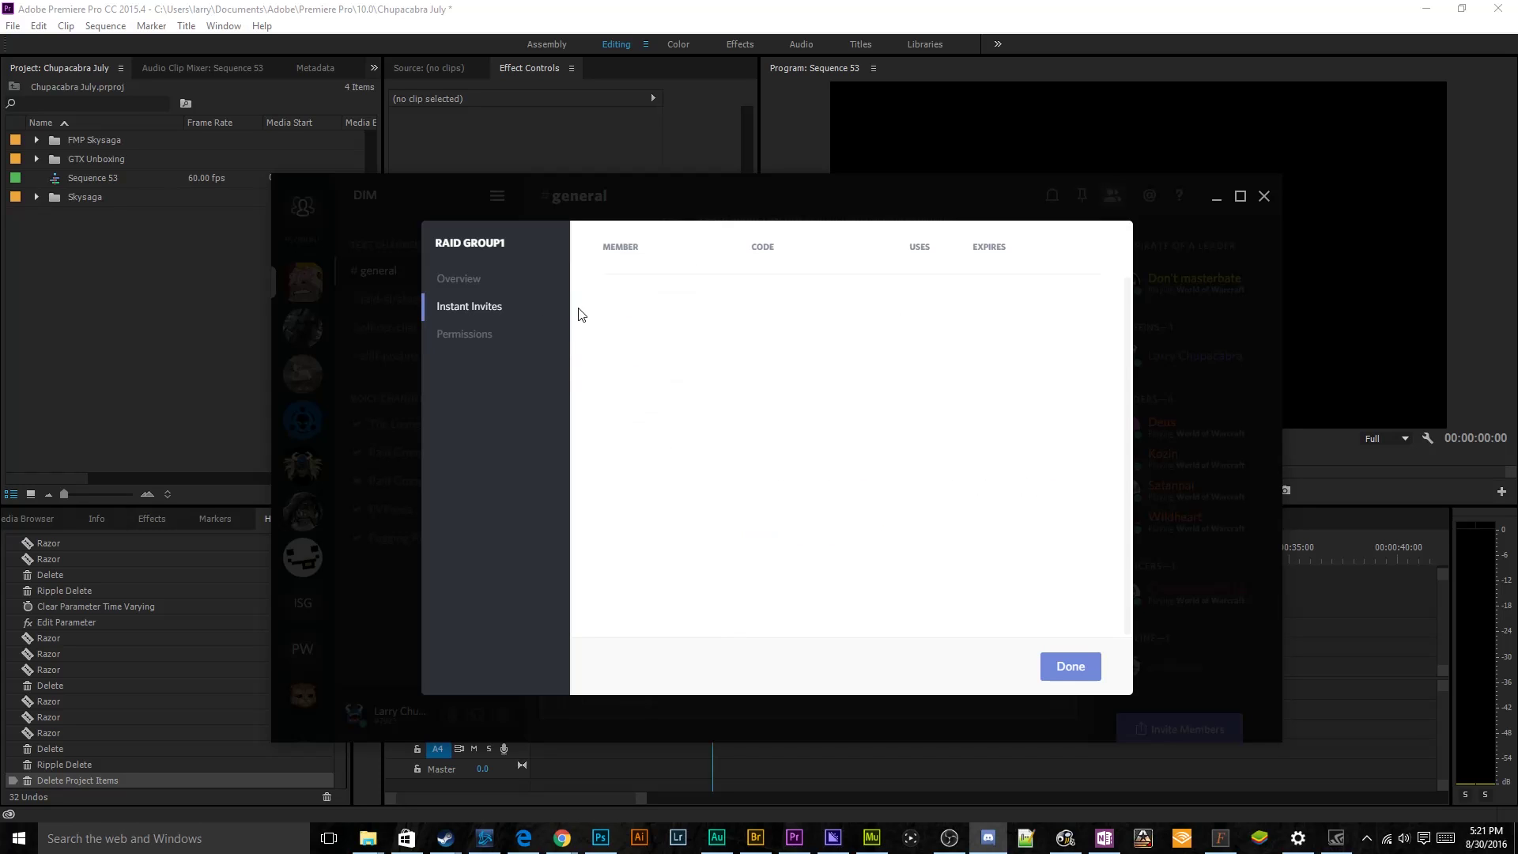
left_click(526, 328)
left_click(1075, 673)
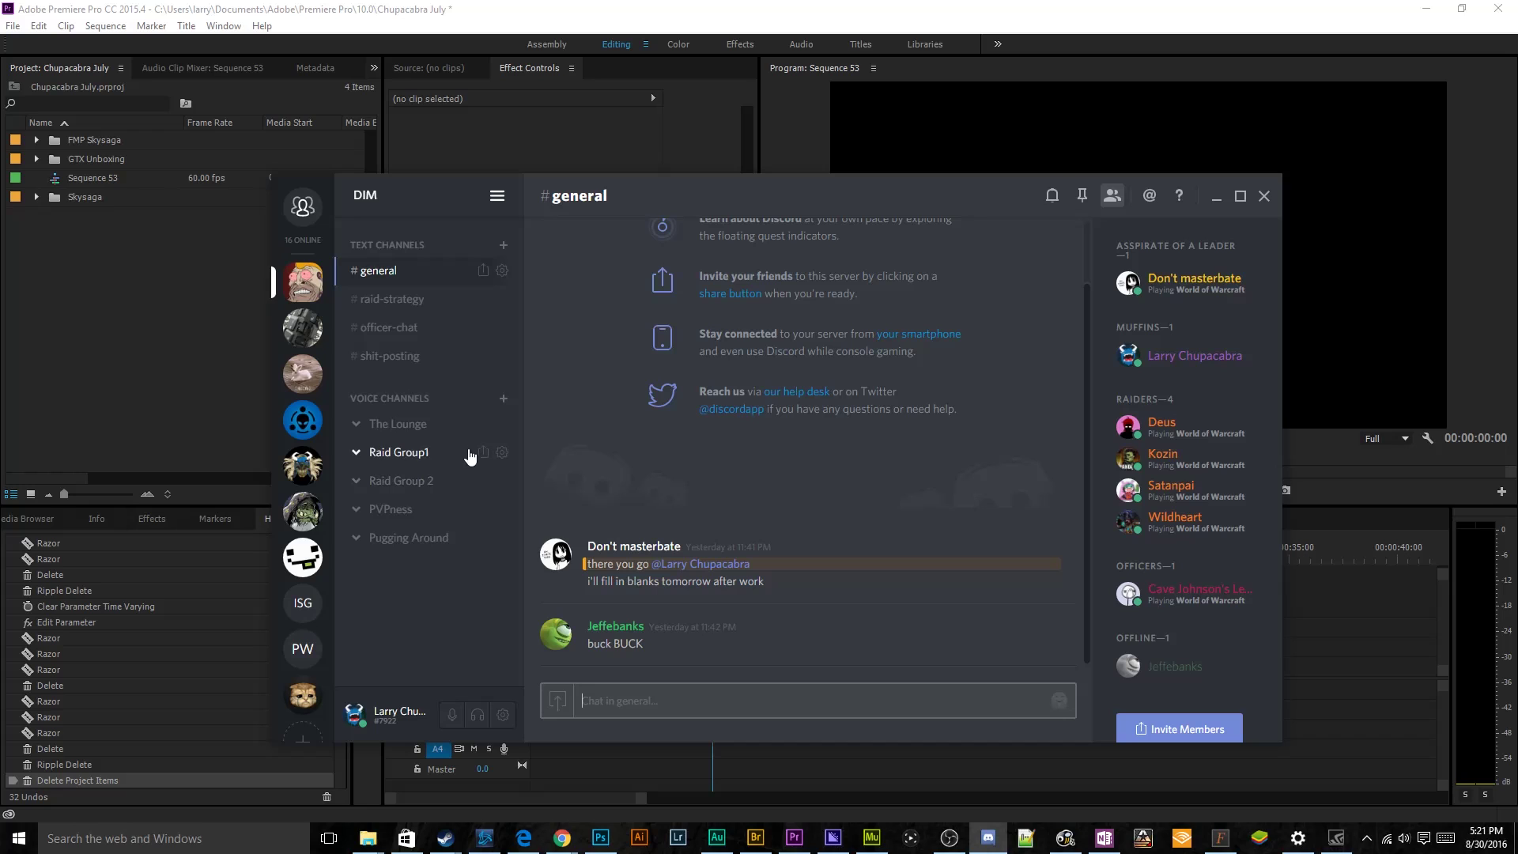
- Rename the Raid Group1 voice channel as Raid Group 1
left_click(503, 452)
left_click(537, 276)
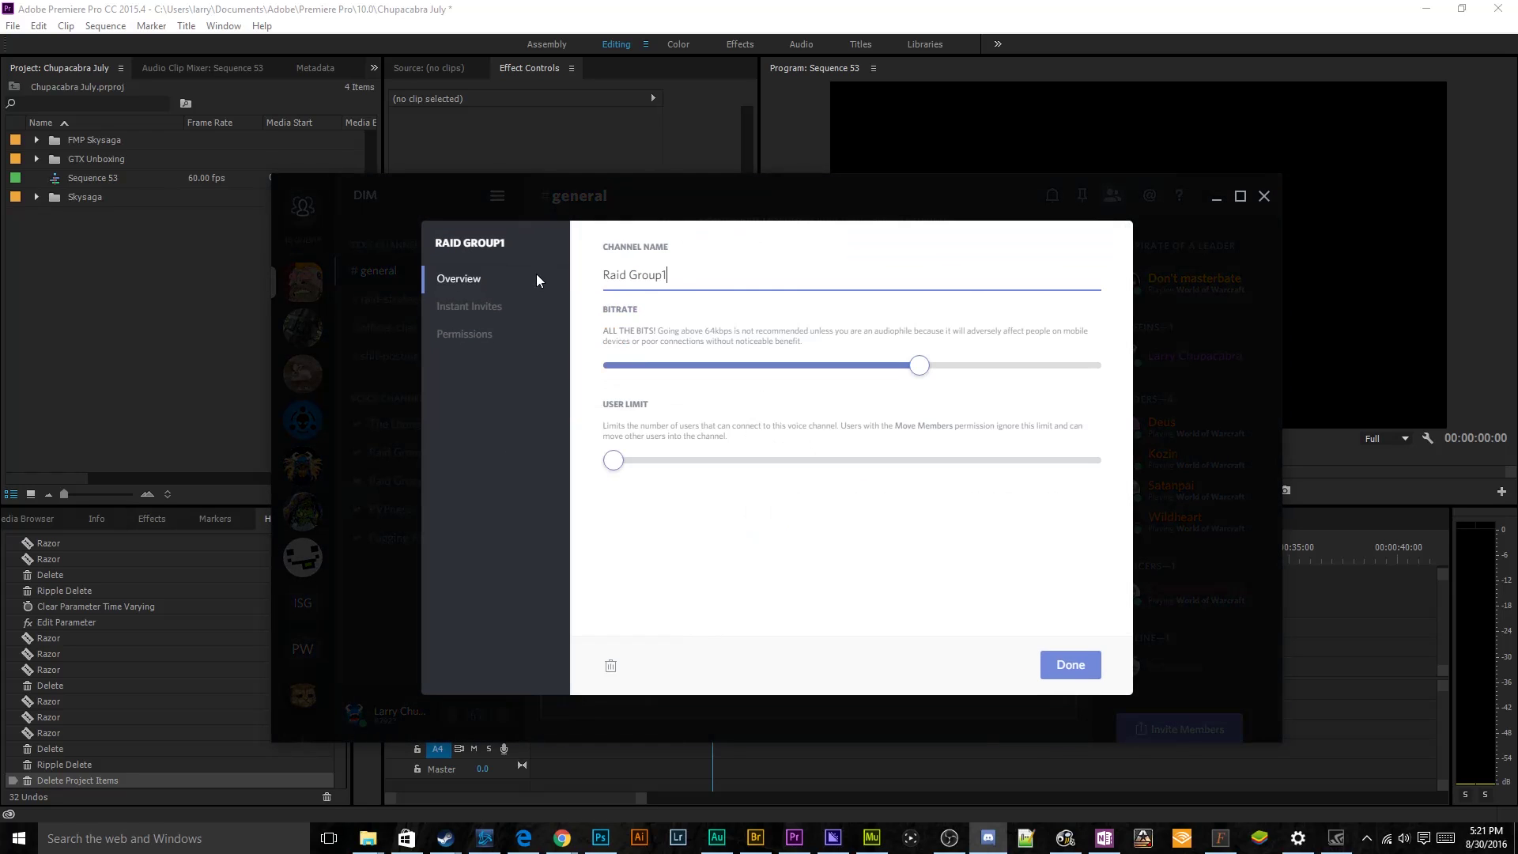
key("BackSpace")
type("1")
left_click(1071, 664)
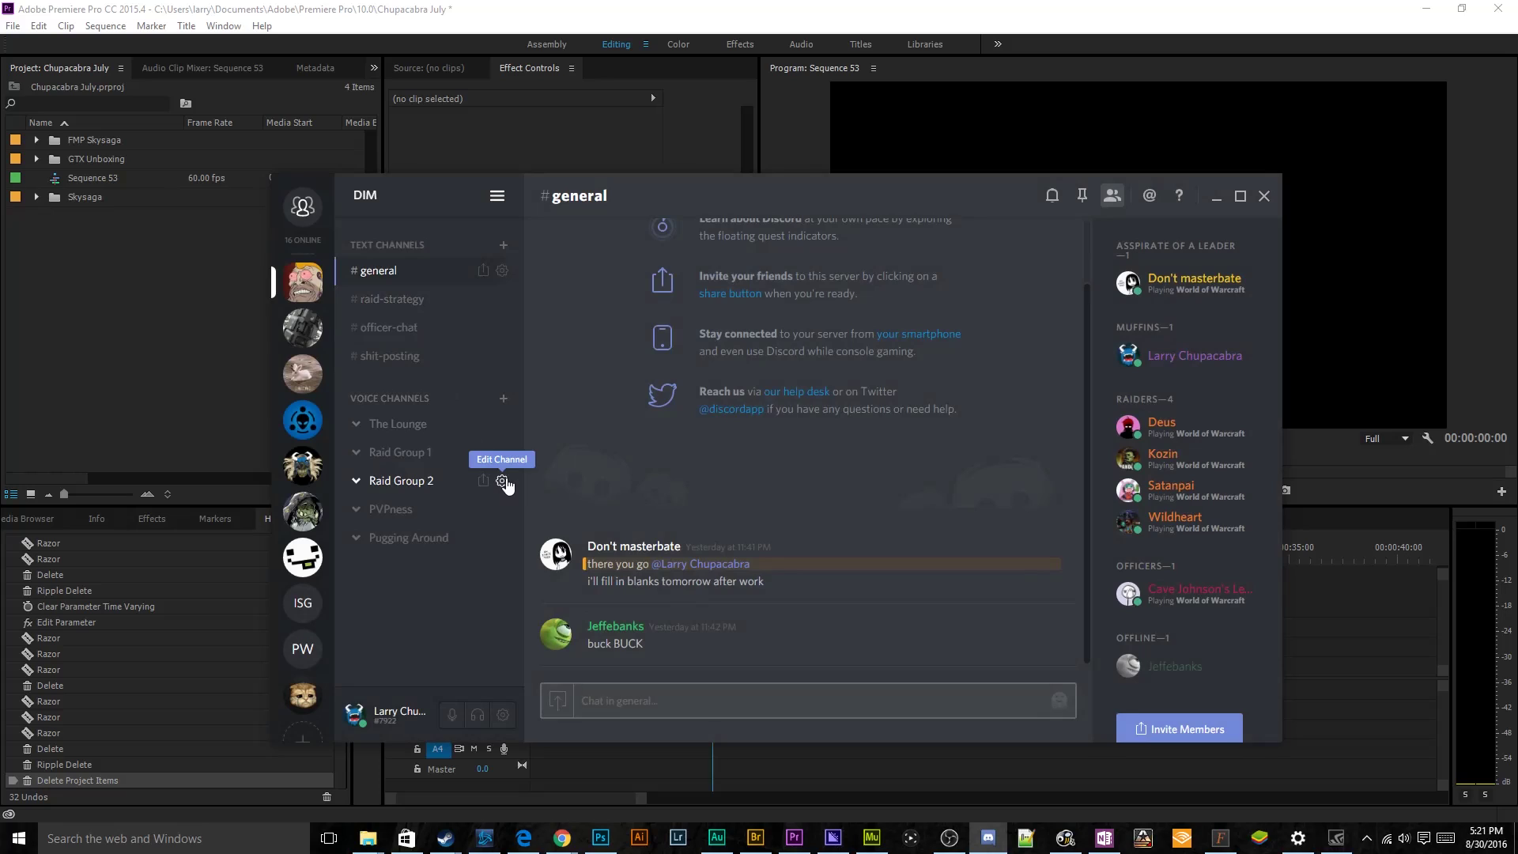
left_click(501, 480)
left_click(454, 334)
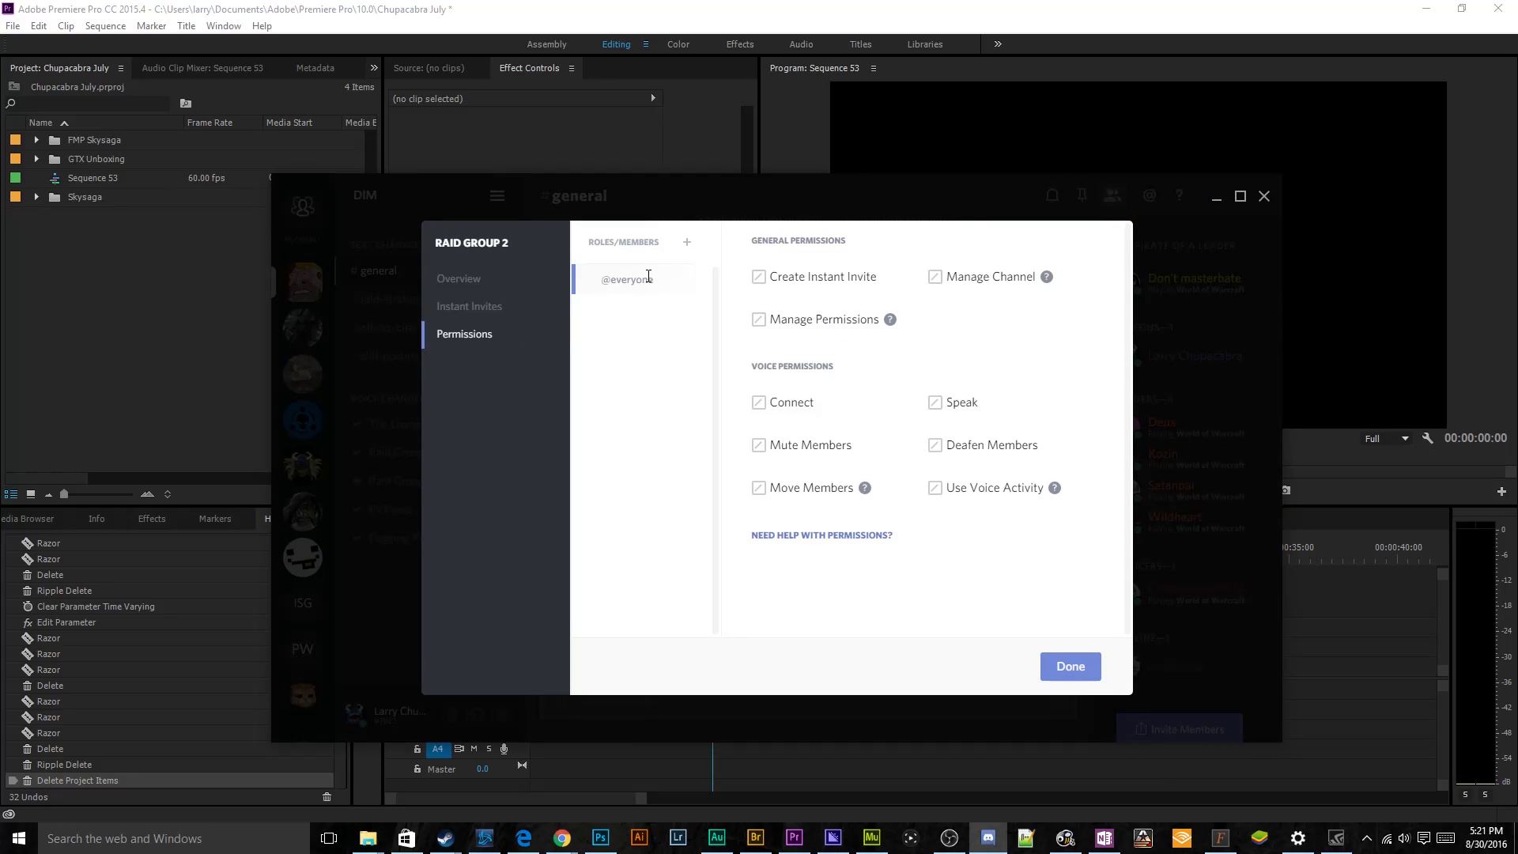
left_click(763, 403)
- Add the Asspirate of a Leader, Raiders, Officers and Muffins roles to Raid Group 2's permissions
left_click(686, 241)
left_click(610, 349)
left_click(686, 241)
left_click(655, 385)
left_click(686, 241)
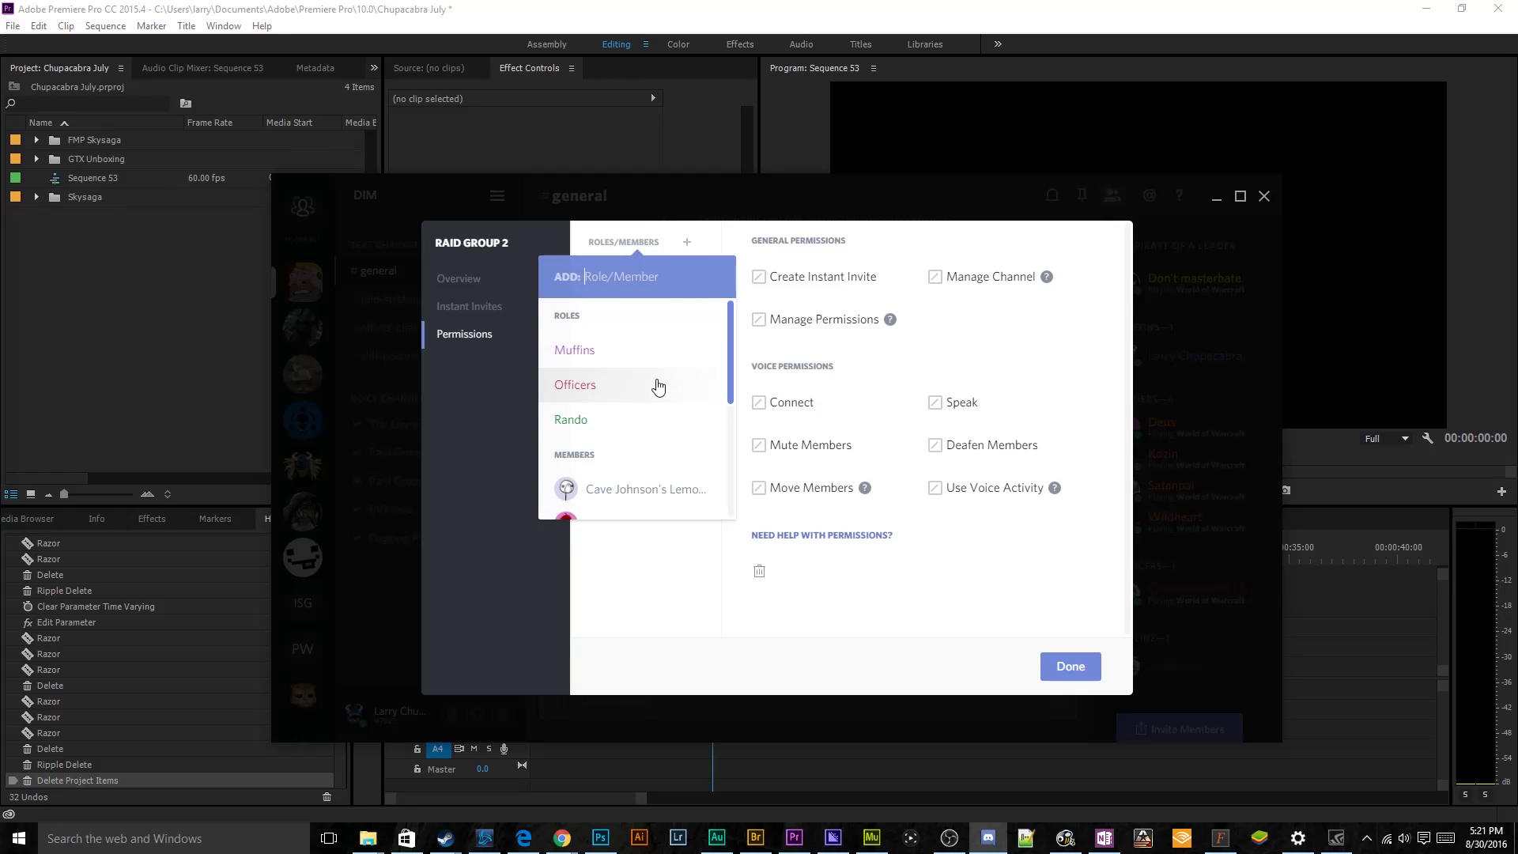
left_click(667, 376)
left_click(686, 241)
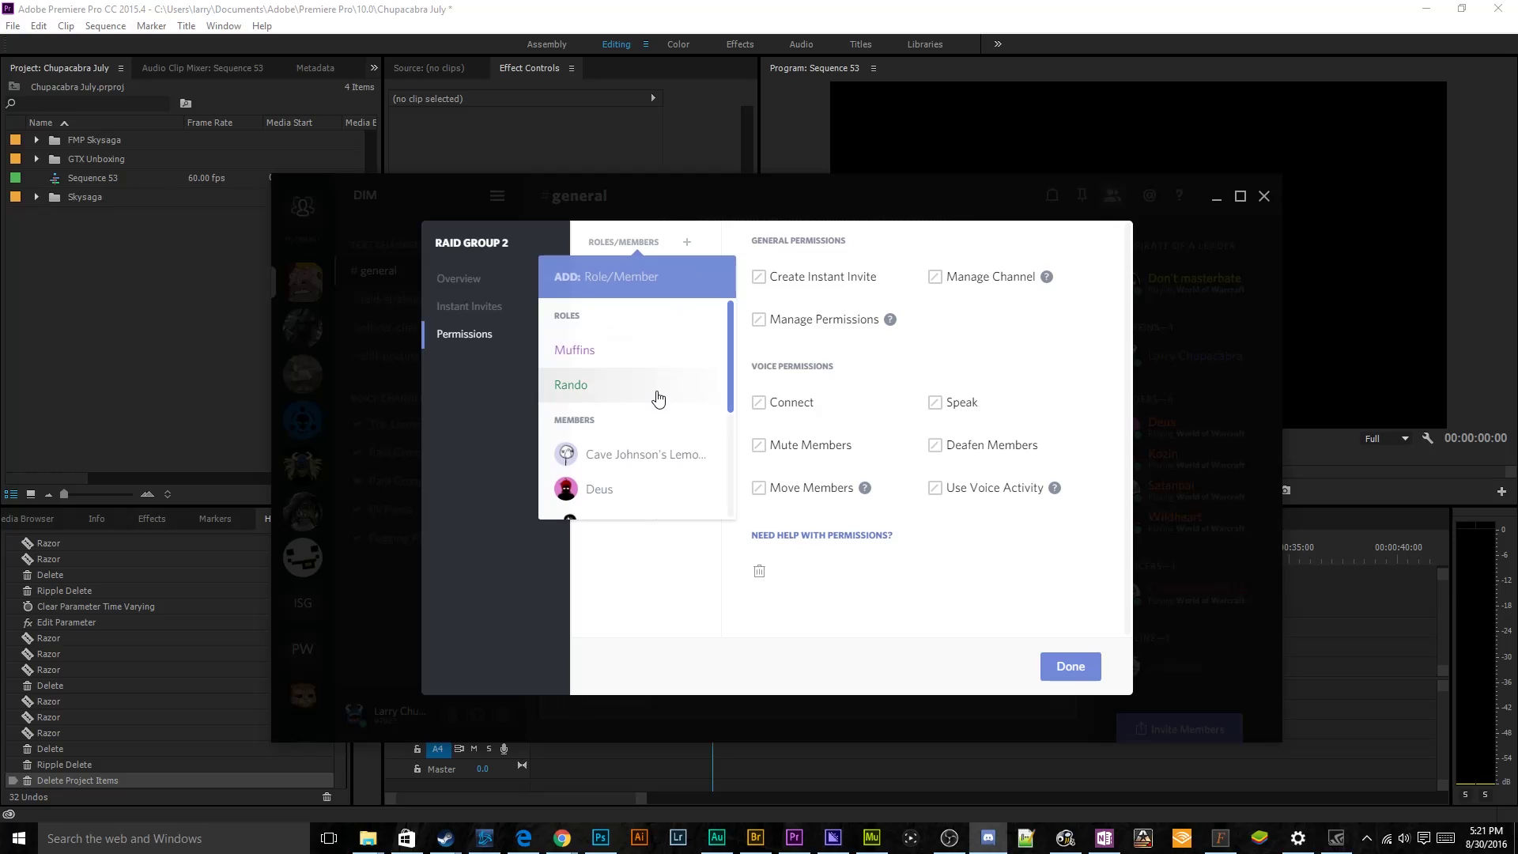
left_click(658, 362)
- In Raid Group 2, allow Connect for Asspirate of a Leader and set Connect and Move Members for Muffins
left_click(666, 285)
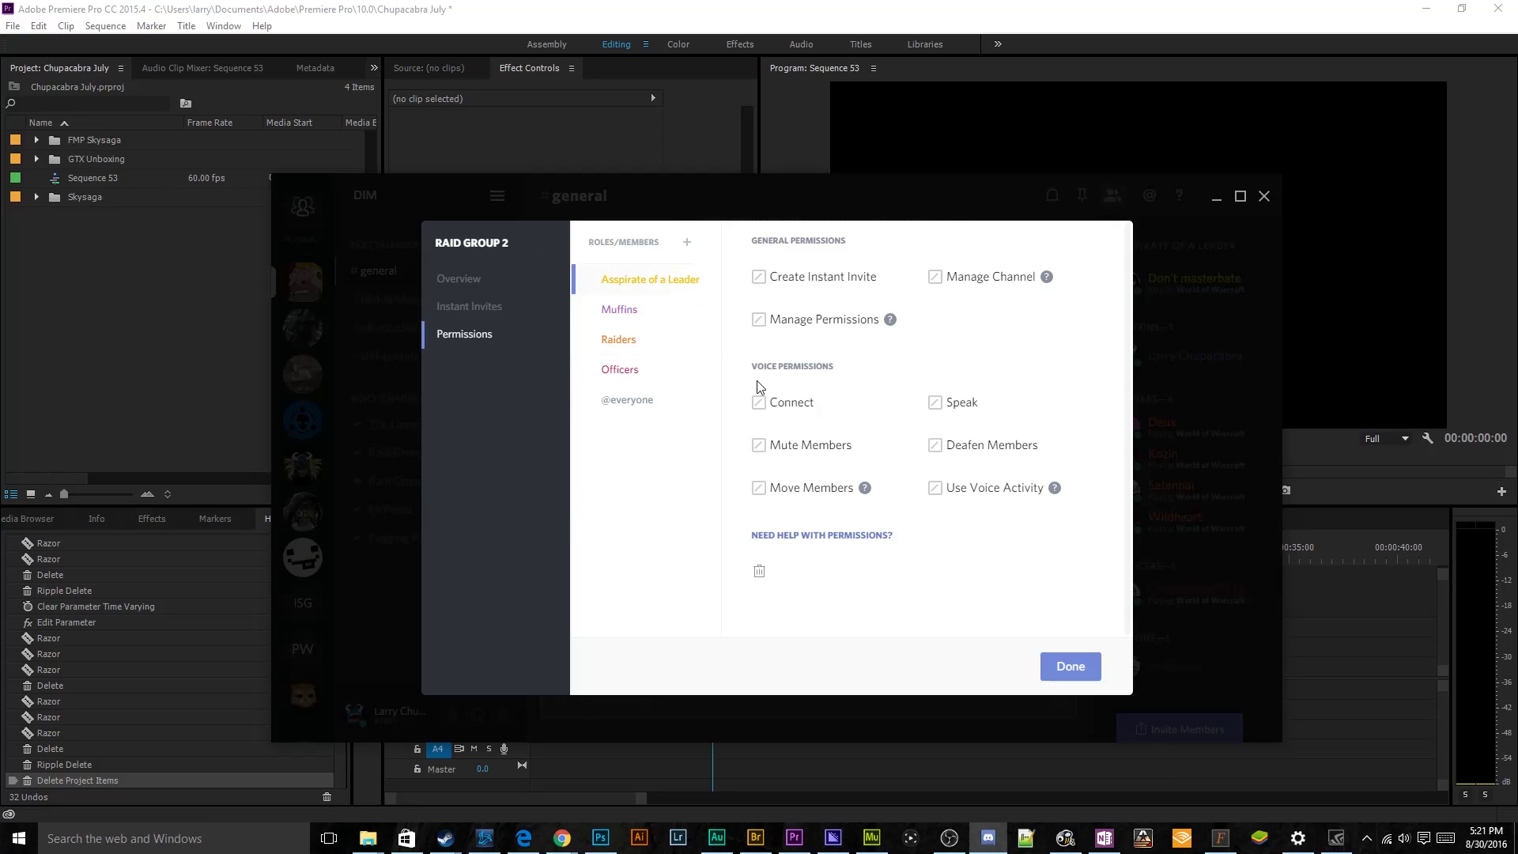
left_click(759, 402)
left_click(759, 403)
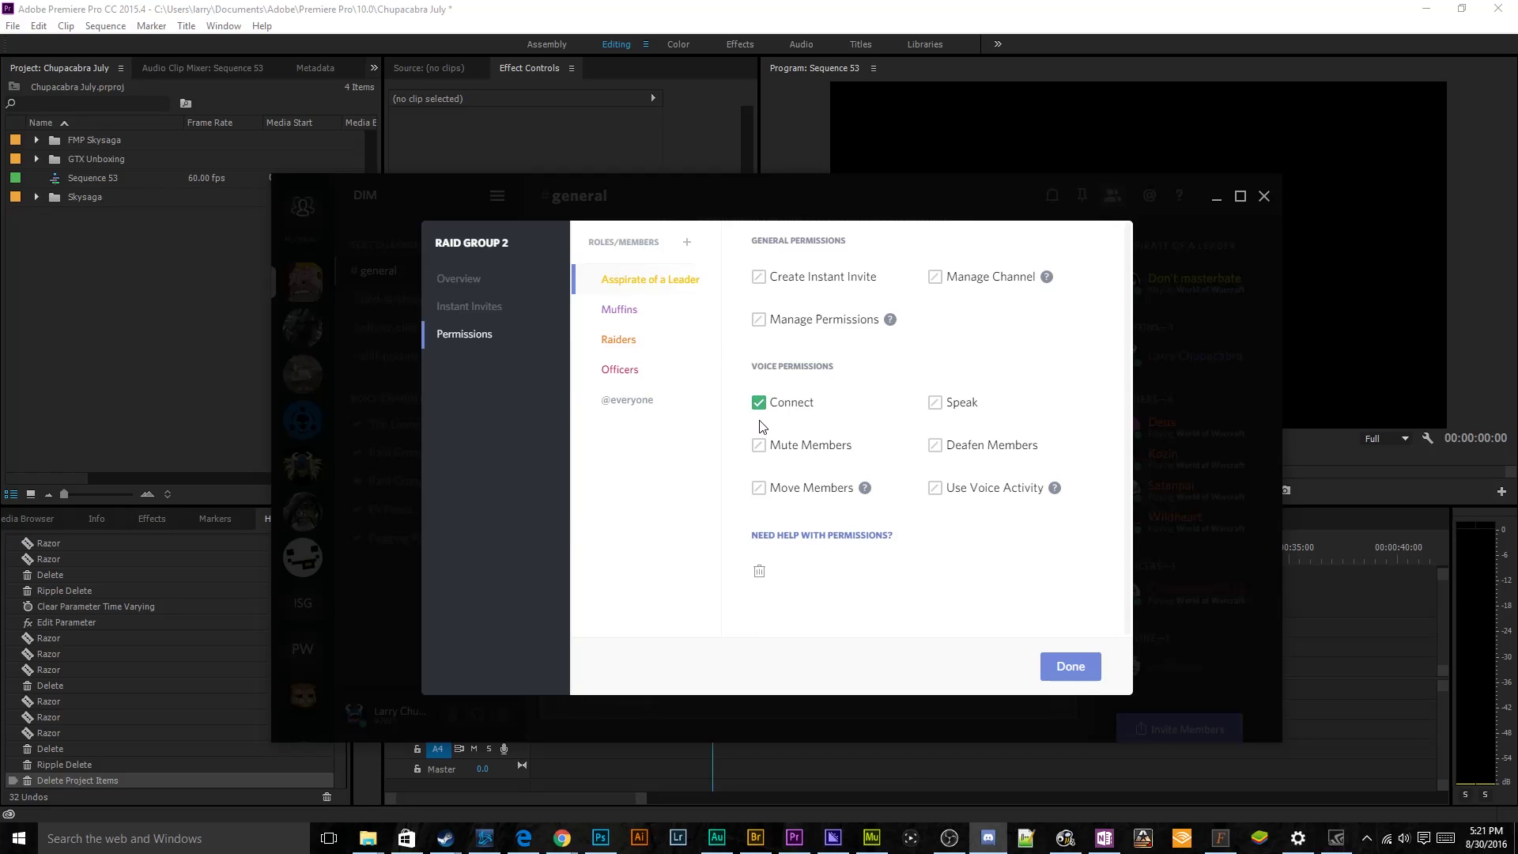
left_click(652, 310)
left_click(758, 489)
left_click(758, 407)
- Allow Connect and Move Members for the Raiders and Officers roles in Raid Group 2
left_click(649, 339)
left_click(759, 487)
left_click(620, 368)
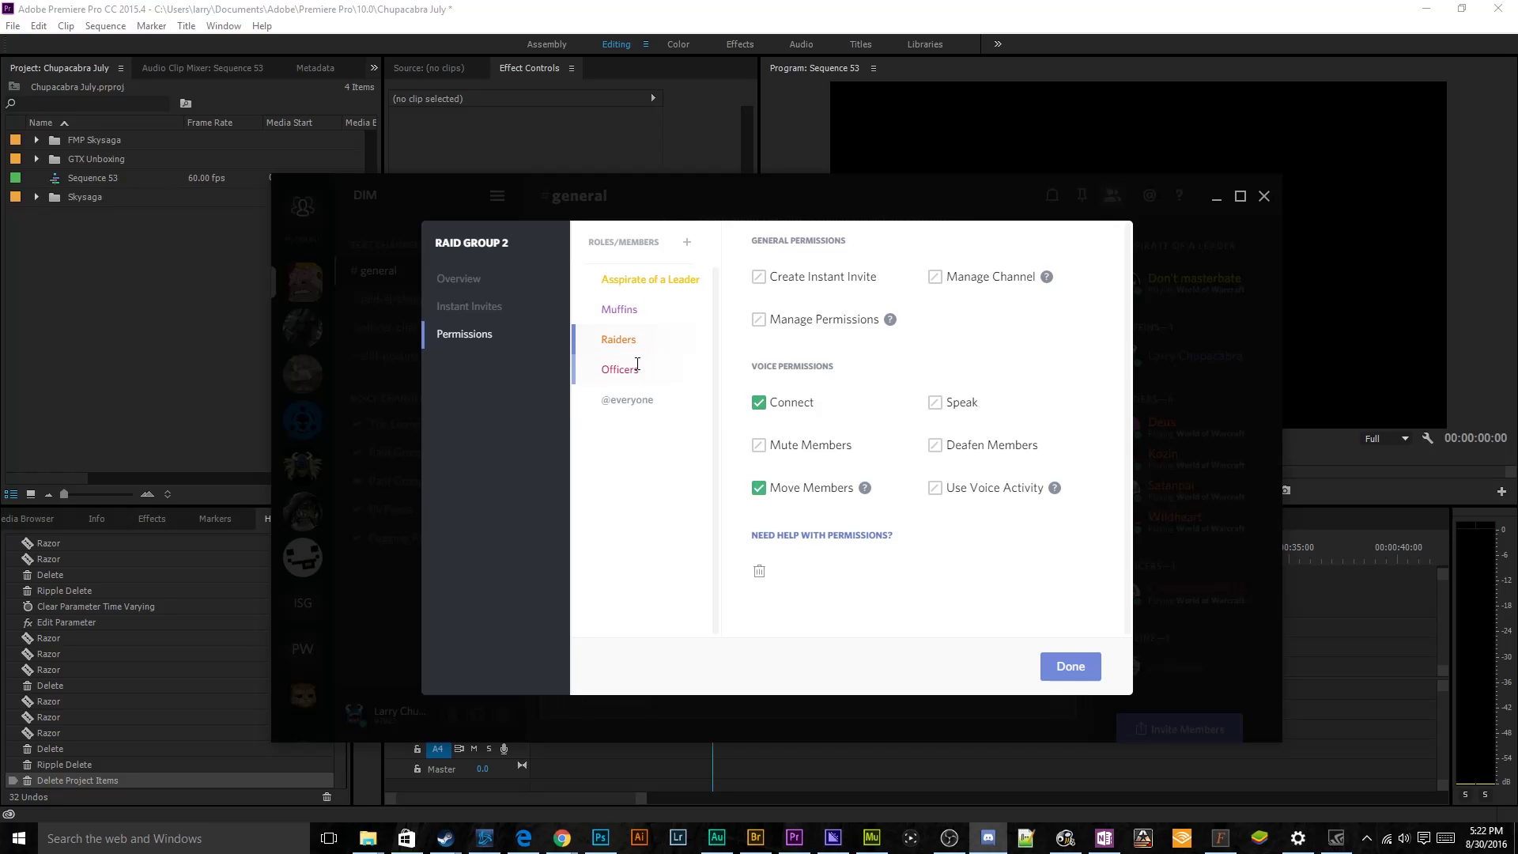
left_click(800, 405)
left_click(796, 407)
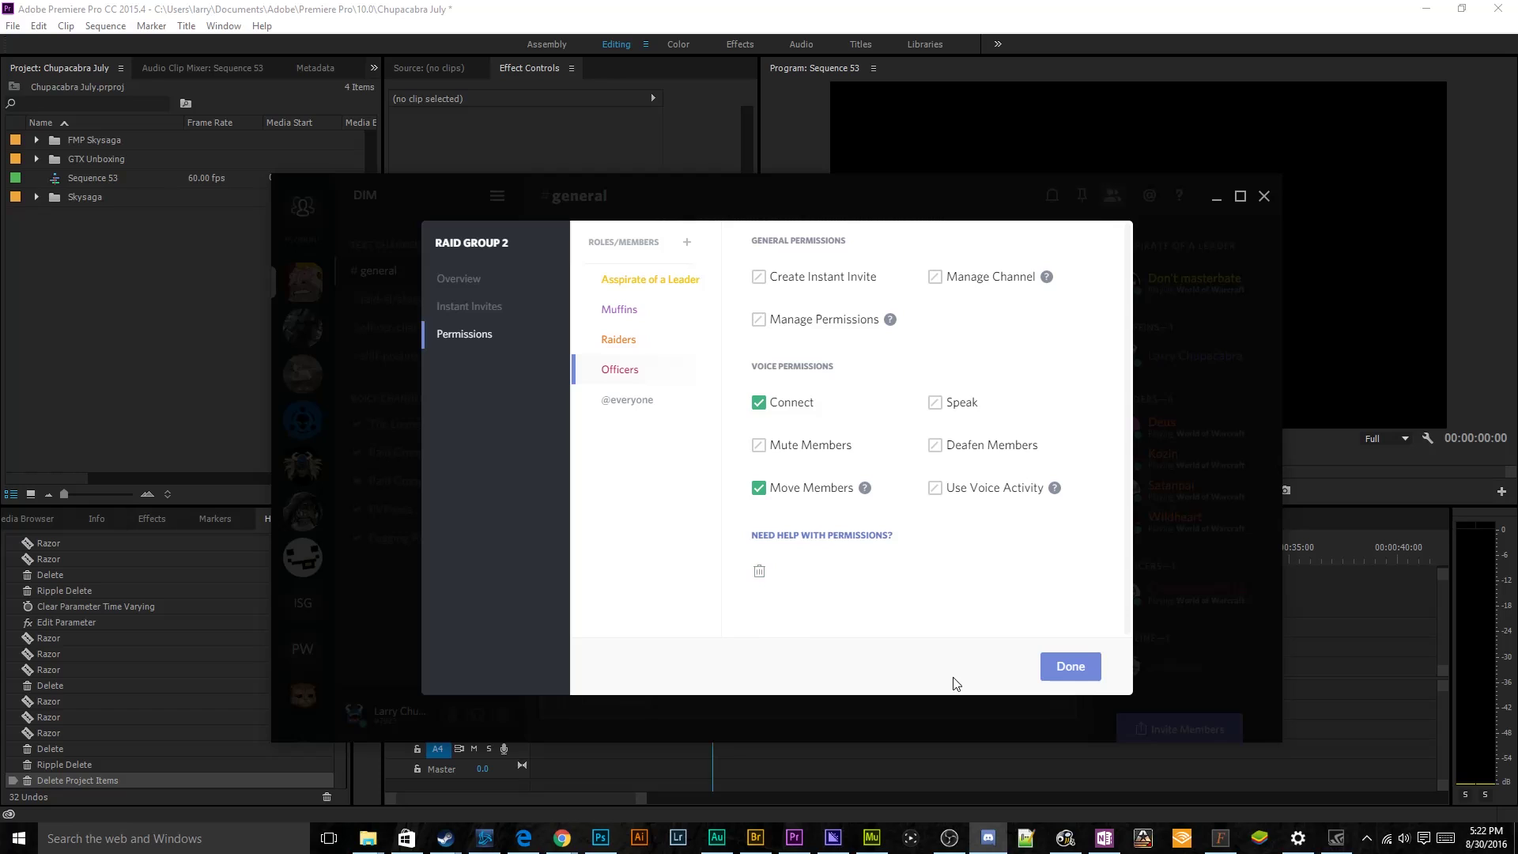
- Finish editing Raid Group 2's permissions and close the channel's settings
left_click(1051, 656)
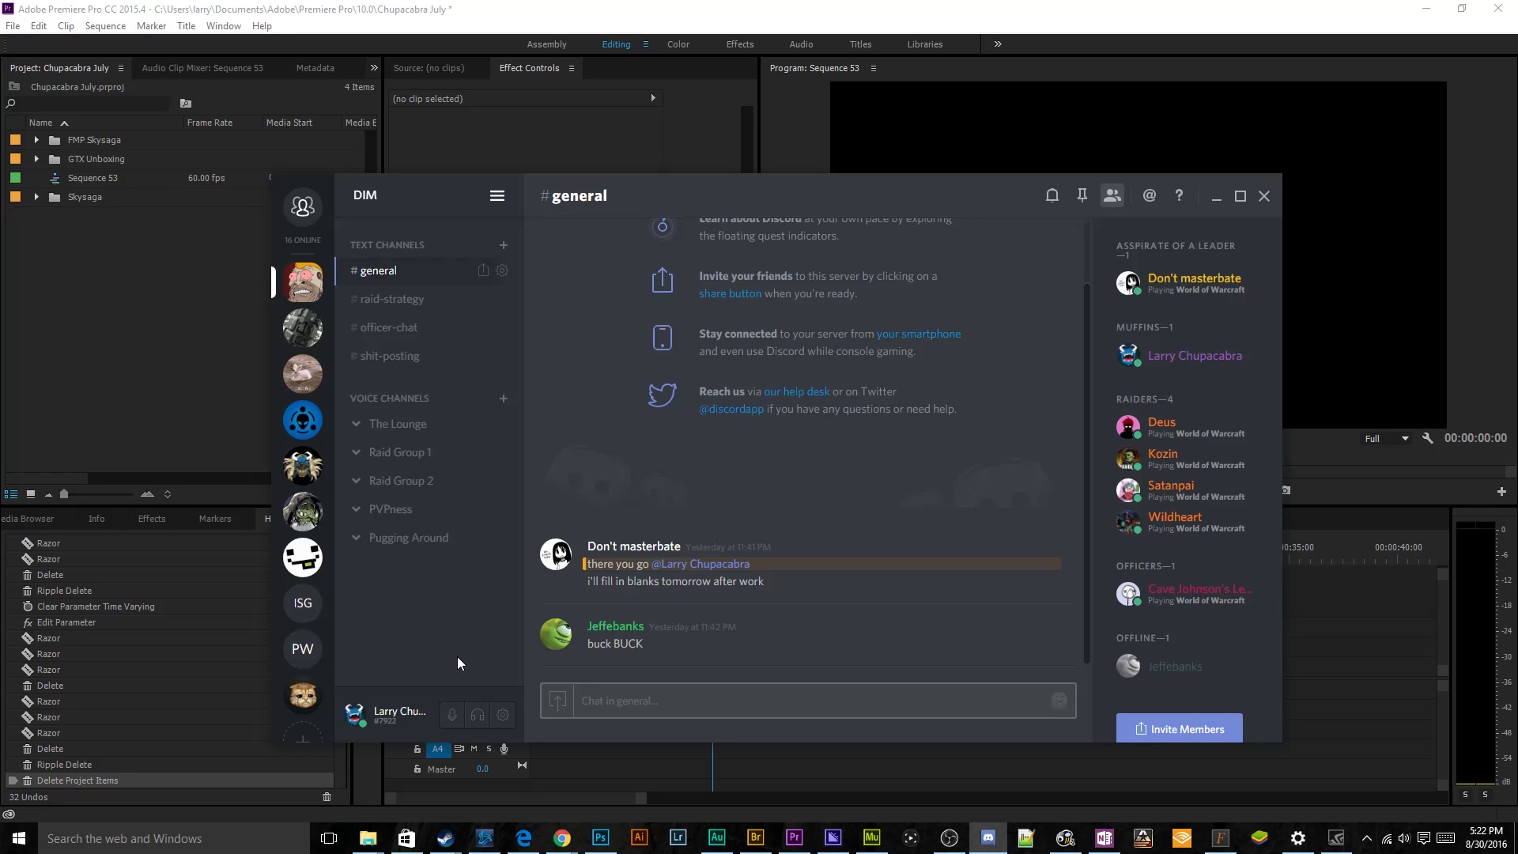
left_click(496, 195)
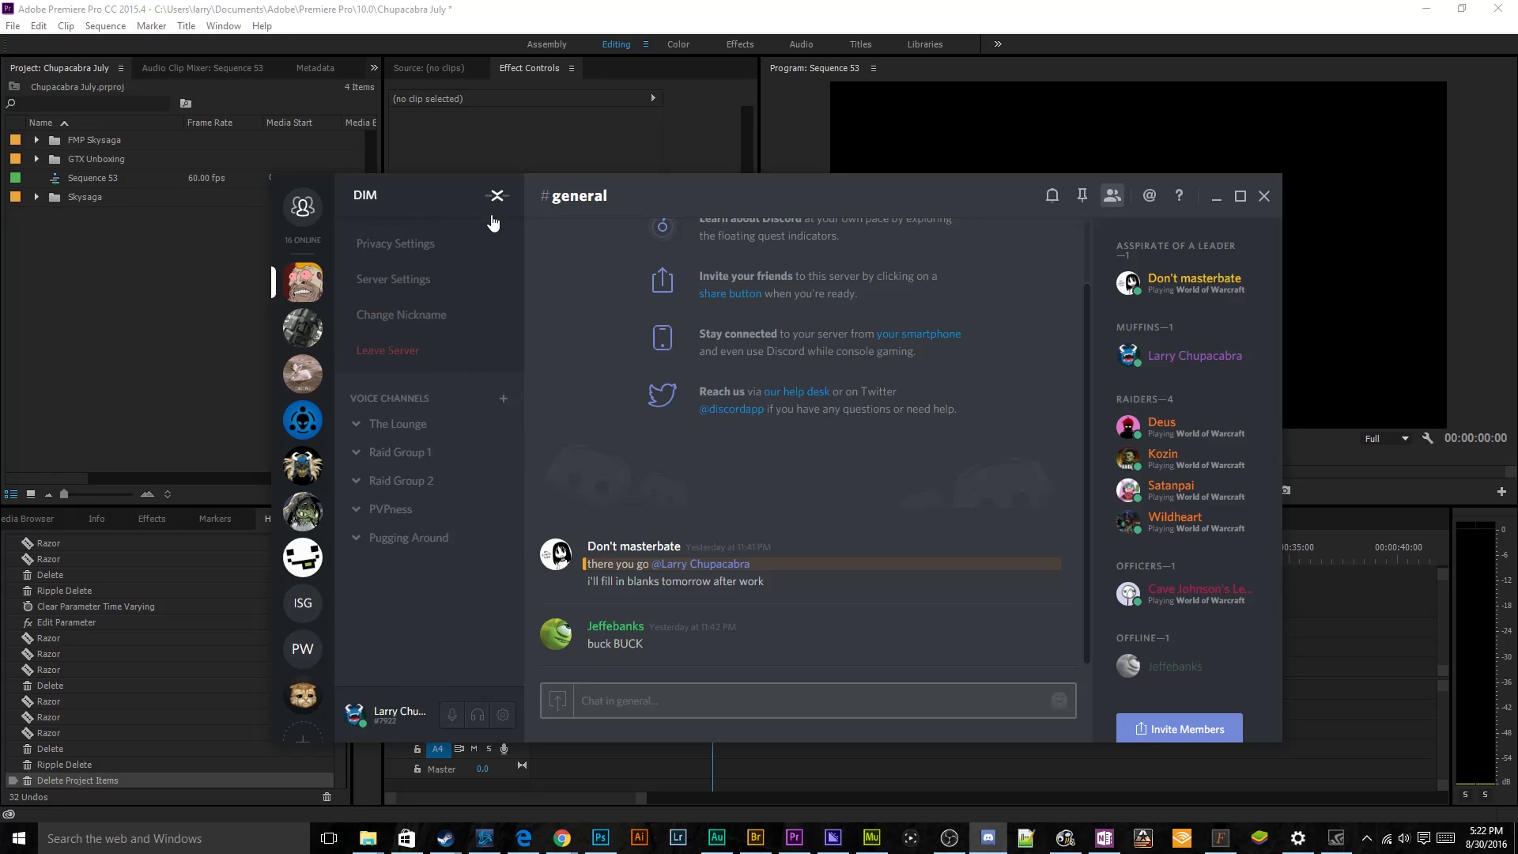
left_click(433, 312)
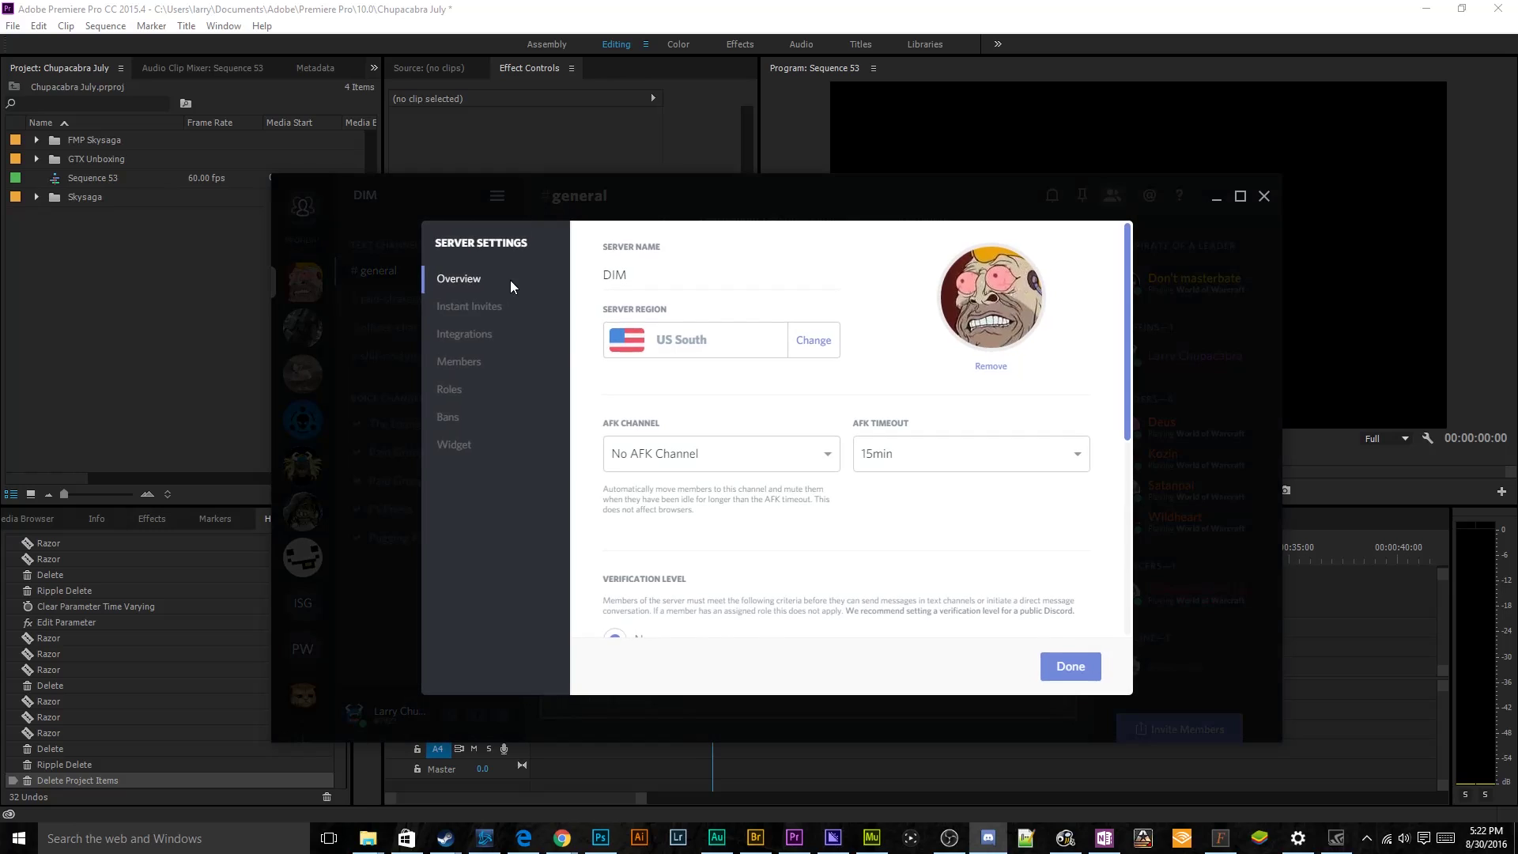
left_click(475, 391)
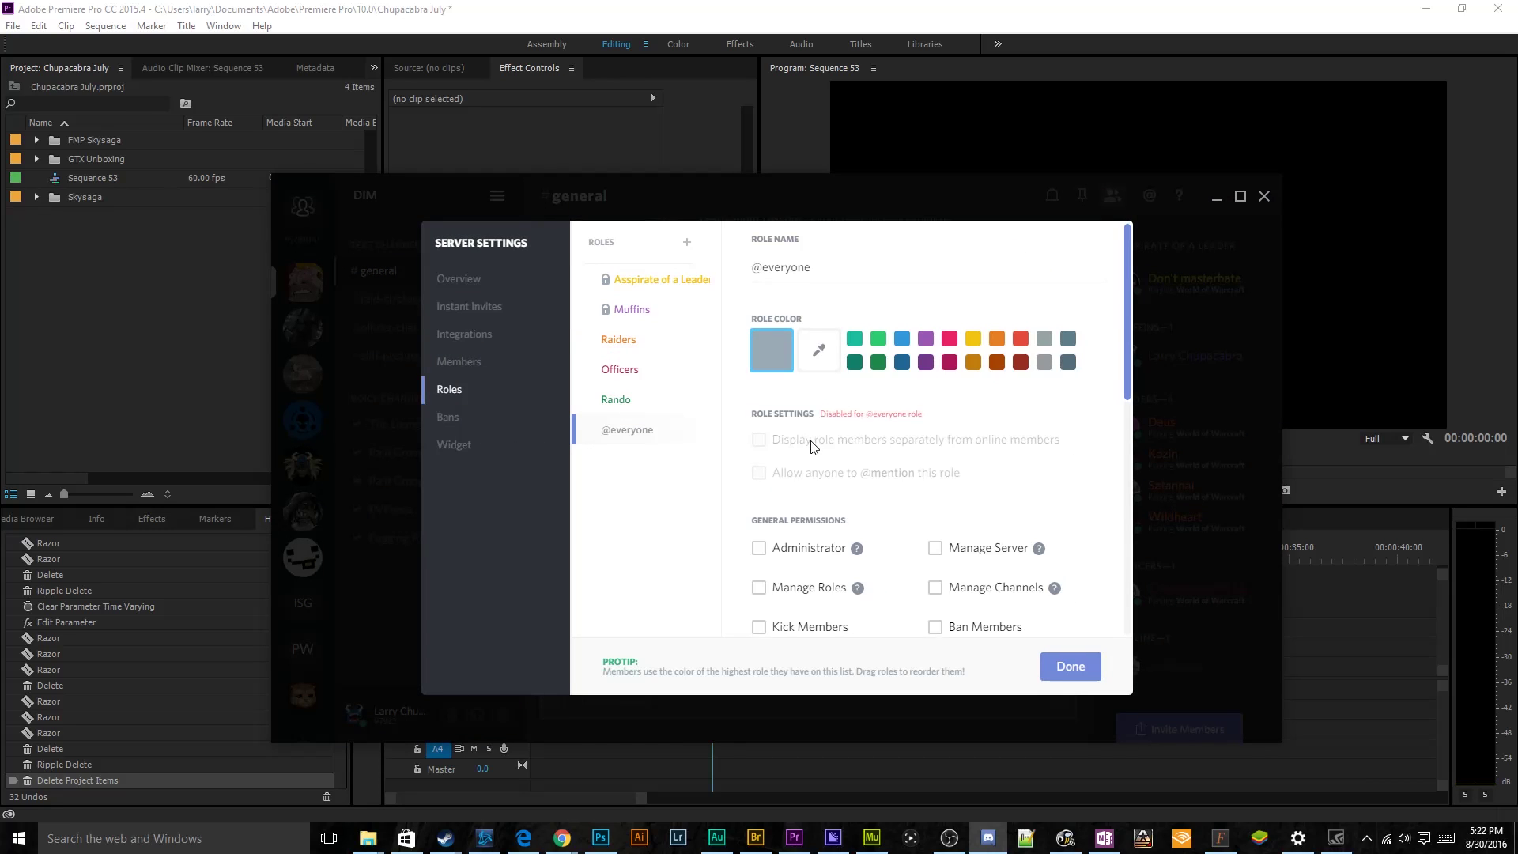
scroll(869, 475, "down", 4)
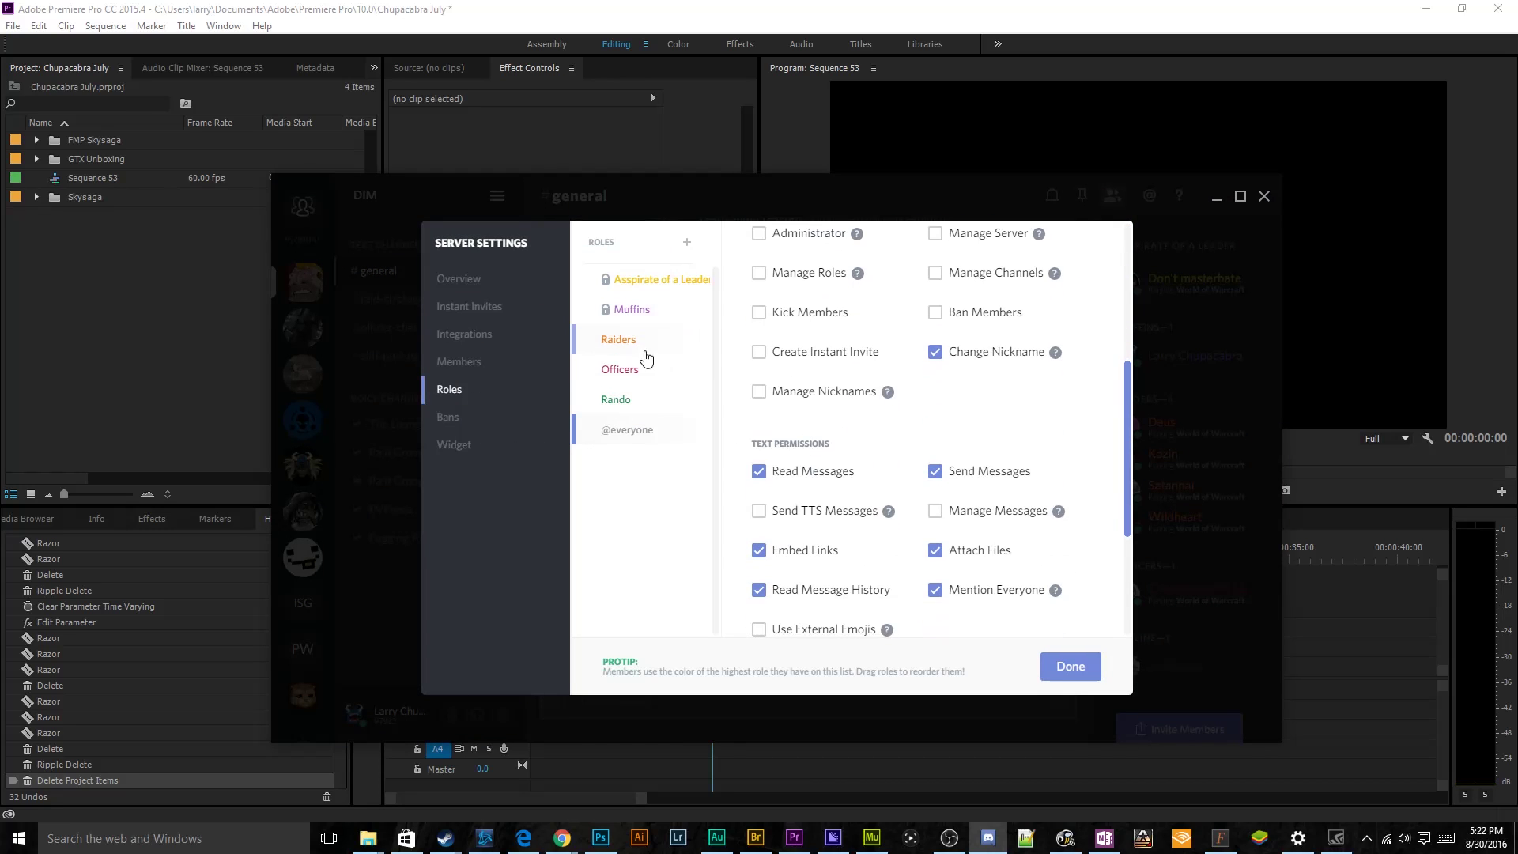
- Review the roles assigned to each person in the server's member list, and close the server settings
left_click(466, 361)
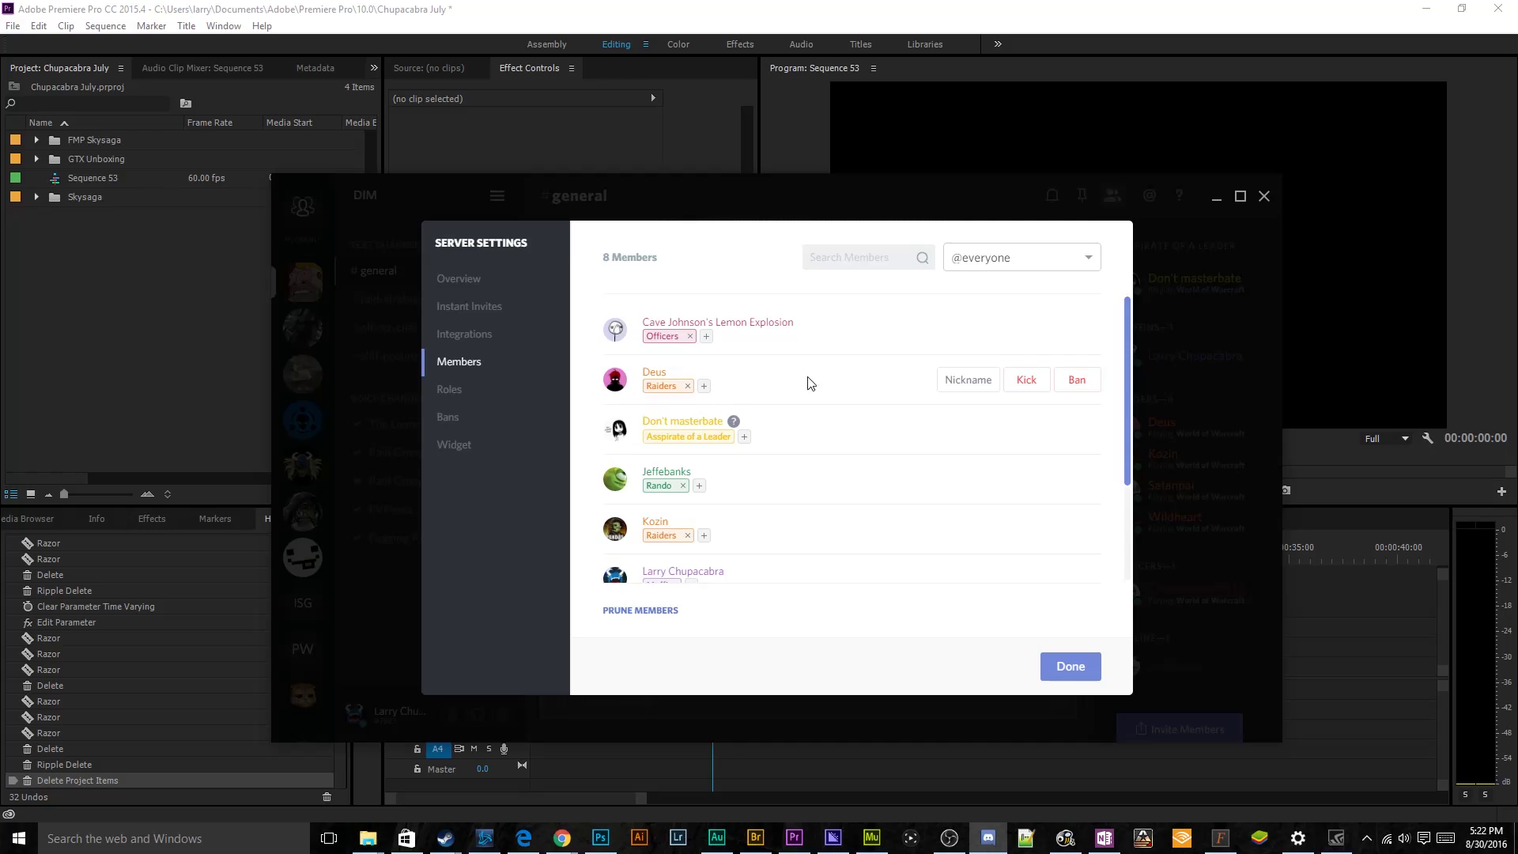
scroll(822, 381, "down", 3)
scroll(739, 362, "up", 3)
scroll(771, 459, "down", 2)
scroll(788, 423, "up", 2)
scroll(786, 505, "down", 2)
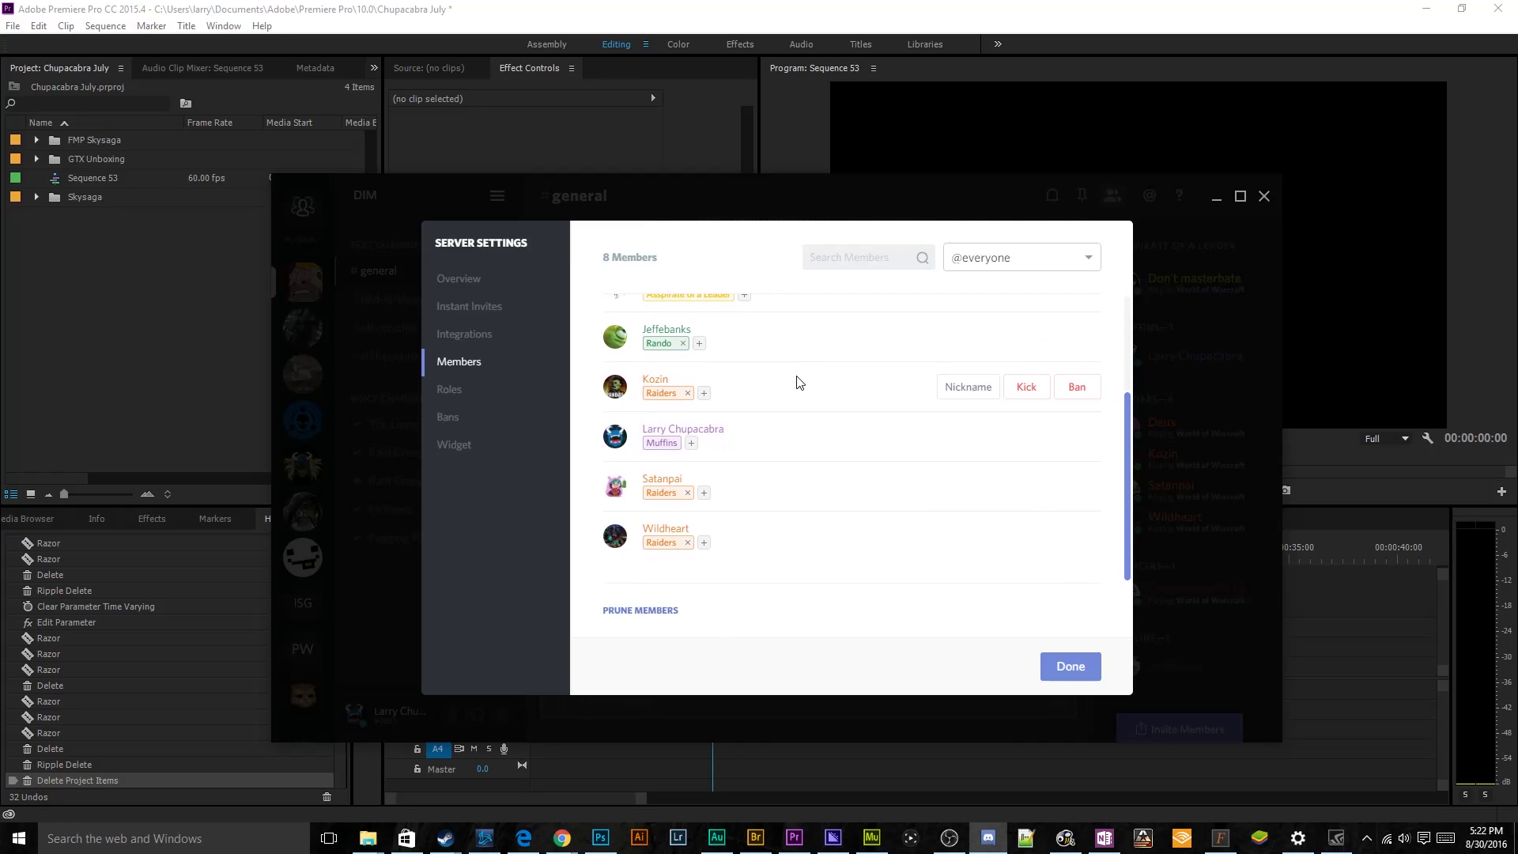
scroll(799, 380, "up", 2)
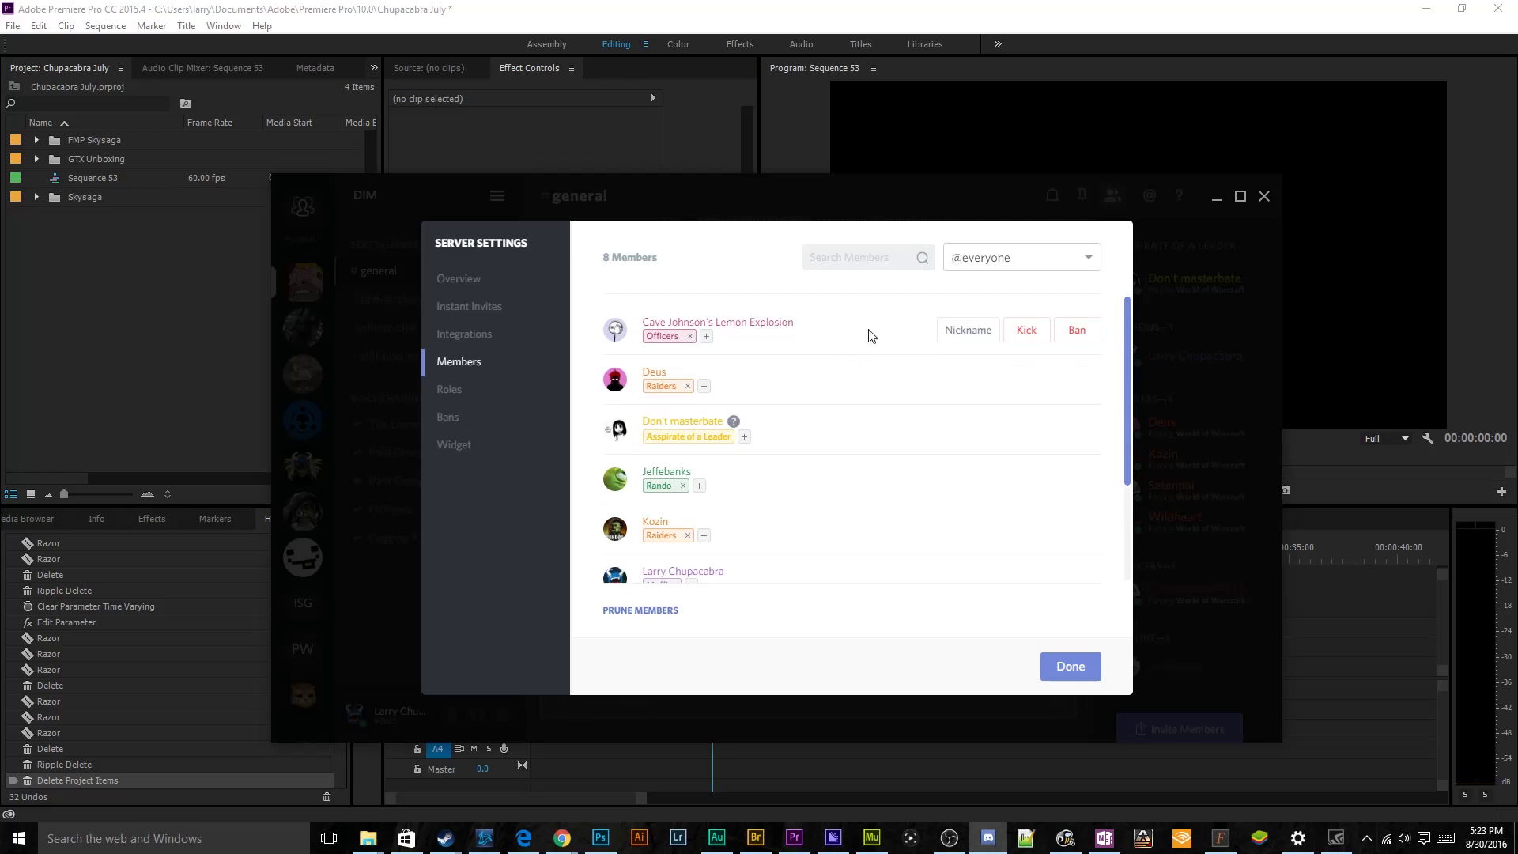
left_click(1070, 664)
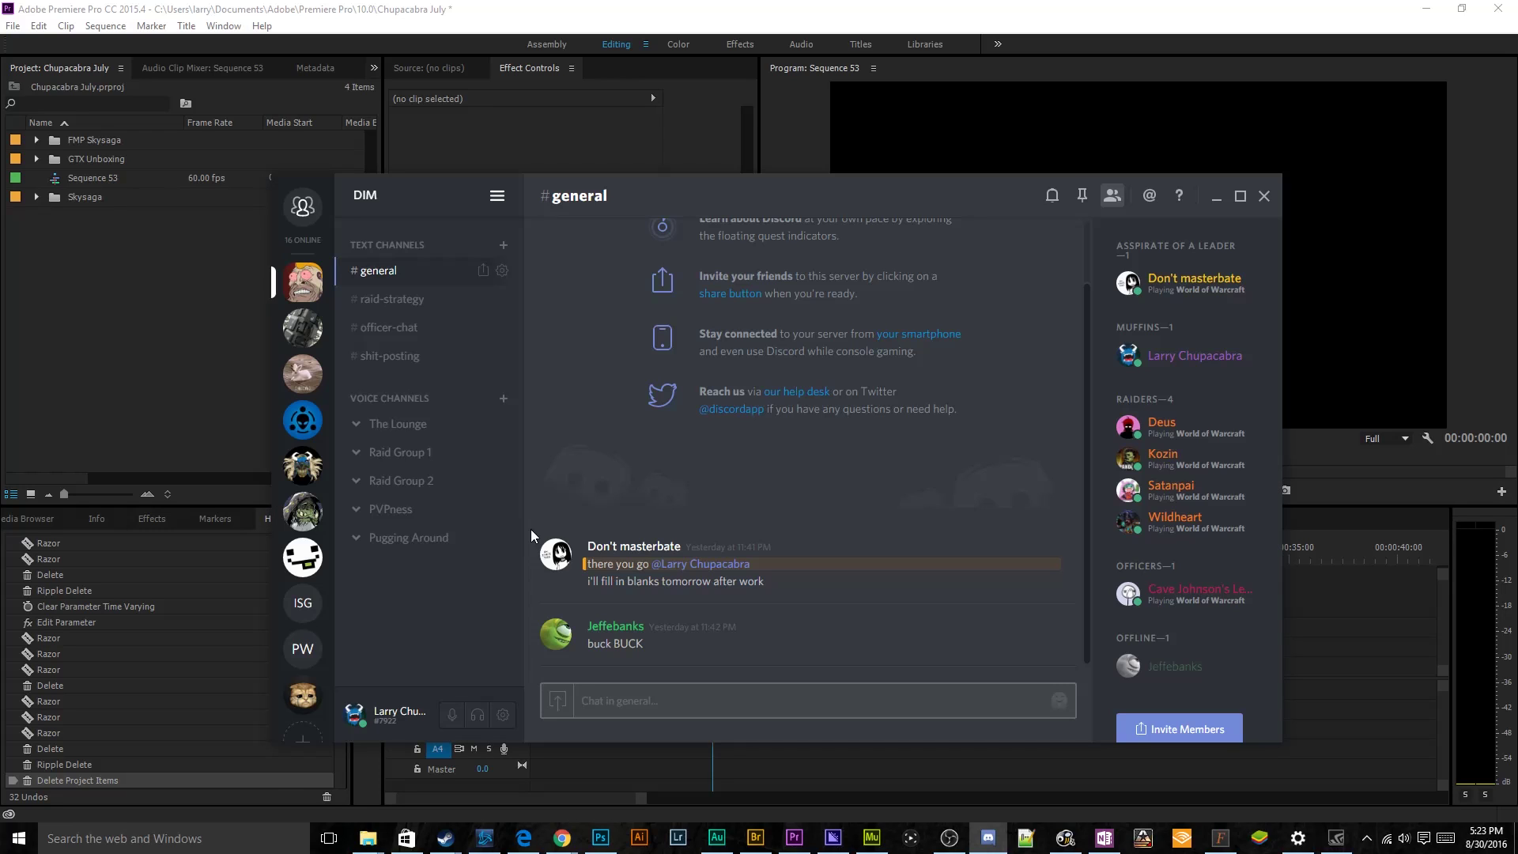